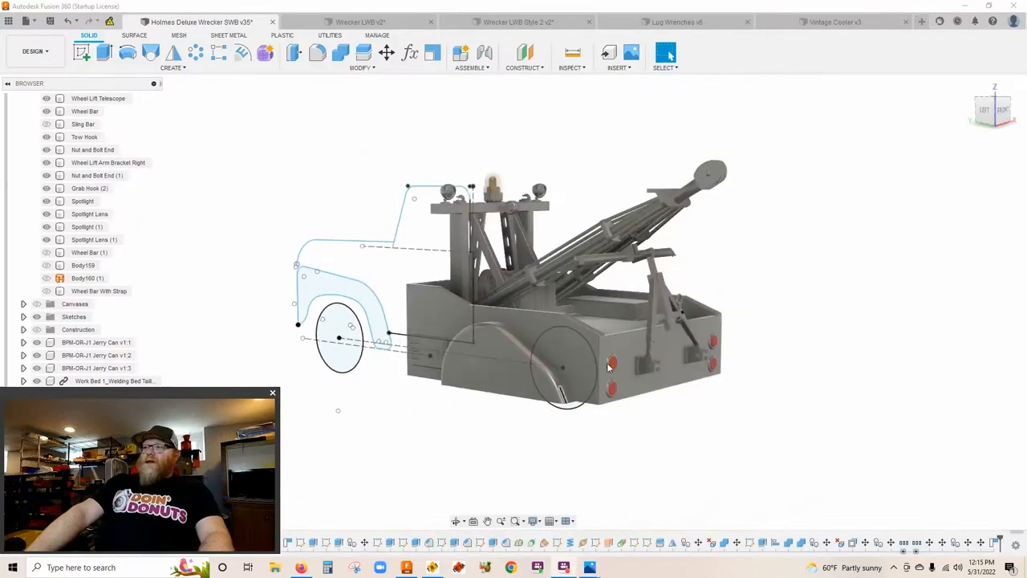
Orbit around the wrecker bed to inspect its side, top and fender from several angles.
{"action": "mouse_move", "coordinate": [544, 420]}
{"action": "left_mouse_down"}
{"action": "mouse_move", "coordinate": [596, 416]}
{"action": "mouse_move", "coordinate": [597, 402]}
{"action": "mouse_move", "coordinate": [610, 420]}
{"action": "mouse_move", "coordinate": [631, 406]}
{"action": "mouse_move", "coordinate": [621, 394]}
{"action": "left_mouse_up"}
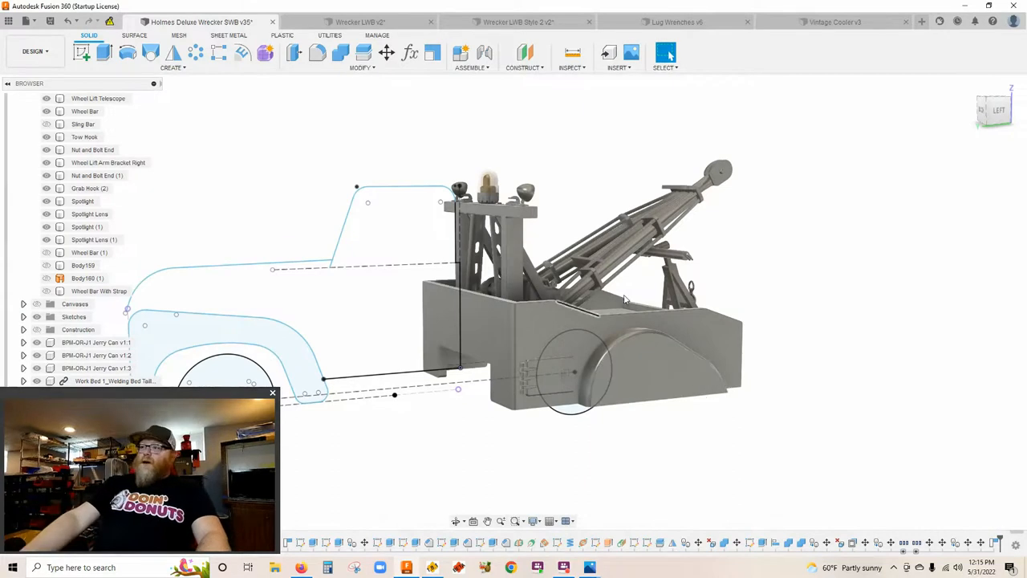
{"action": "left_click_drag", "start_coordinate": [641, 372], "coordinate": [489, 225]}
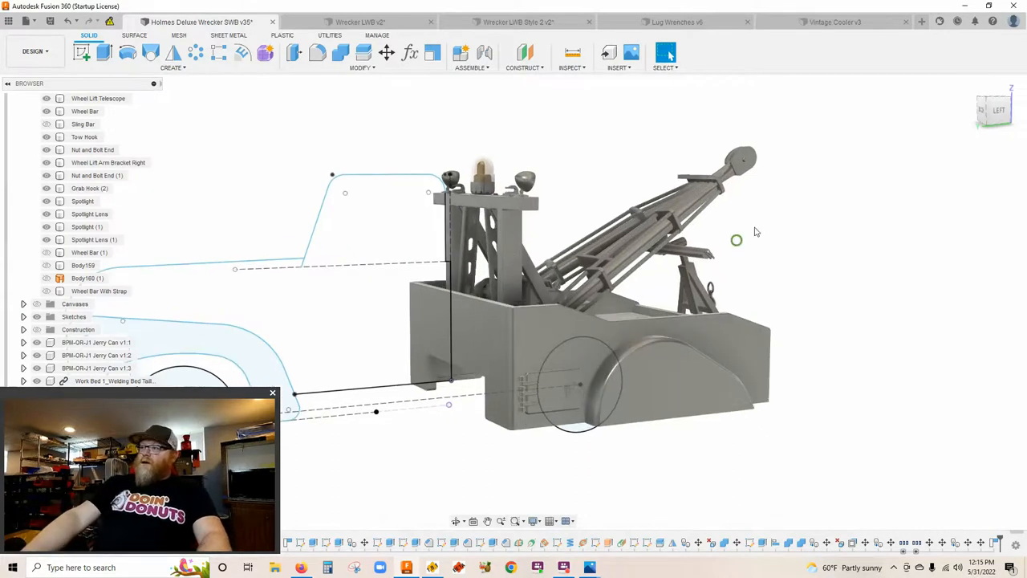
{"action": "left_click_drag", "start_coordinate": [764, 155], "coordinate": [309, 267]}
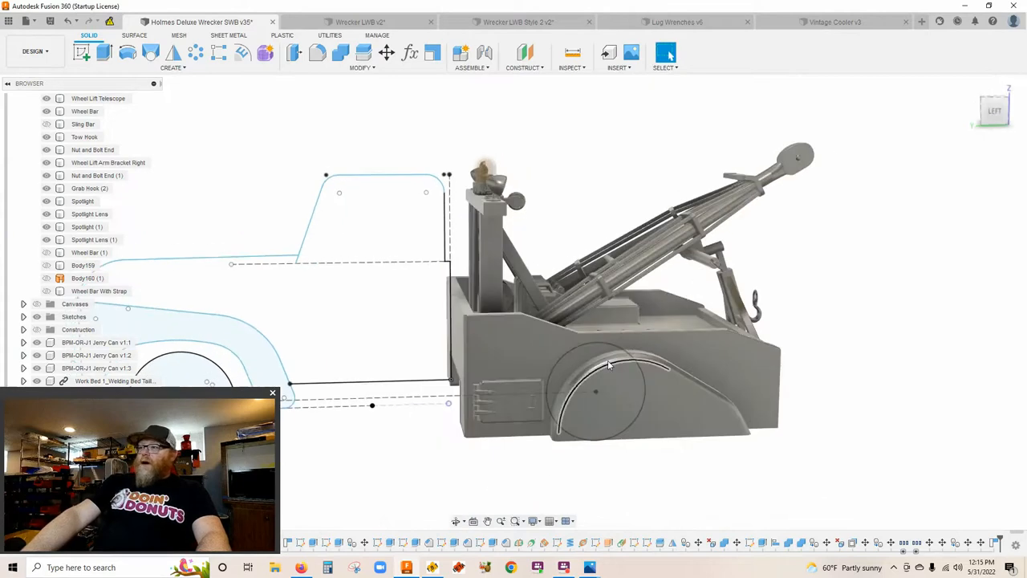
{"action": "left_click_drag", "start_coordinate": [608, 361], "coordinate": [668, 330]}
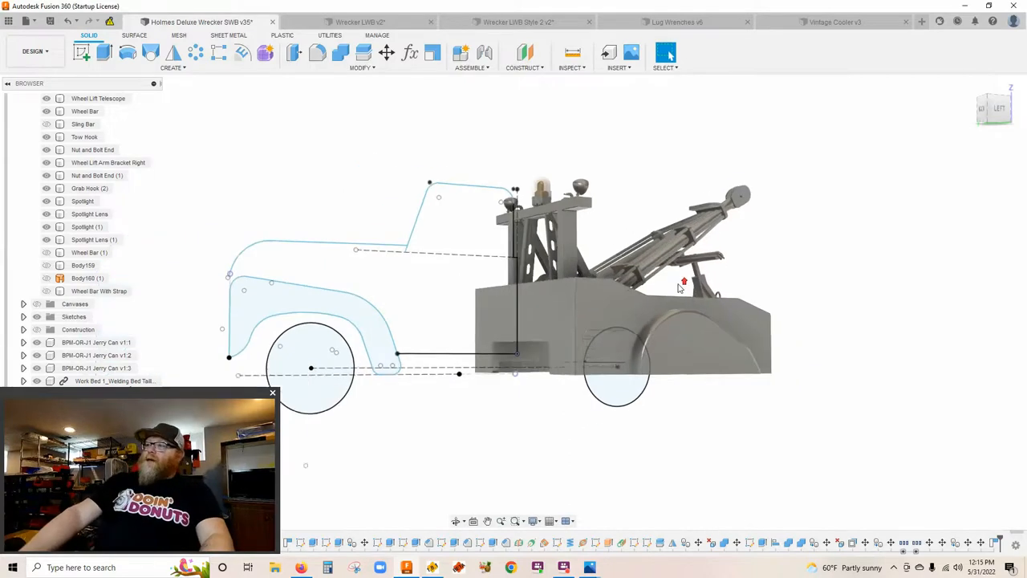
{"action": "left_click_drag", "start_coordinate": [655, 299], "coordinate": [691, 329]}
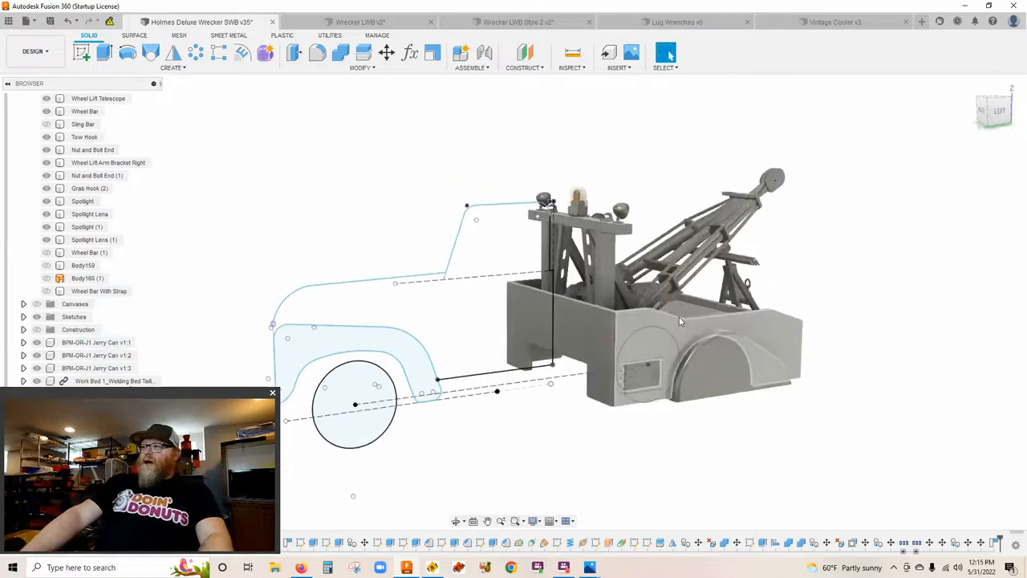
{"action": "scroll", "coordinate": [683, 336], "scroll_direction": "up", "scroll_amount": 2}
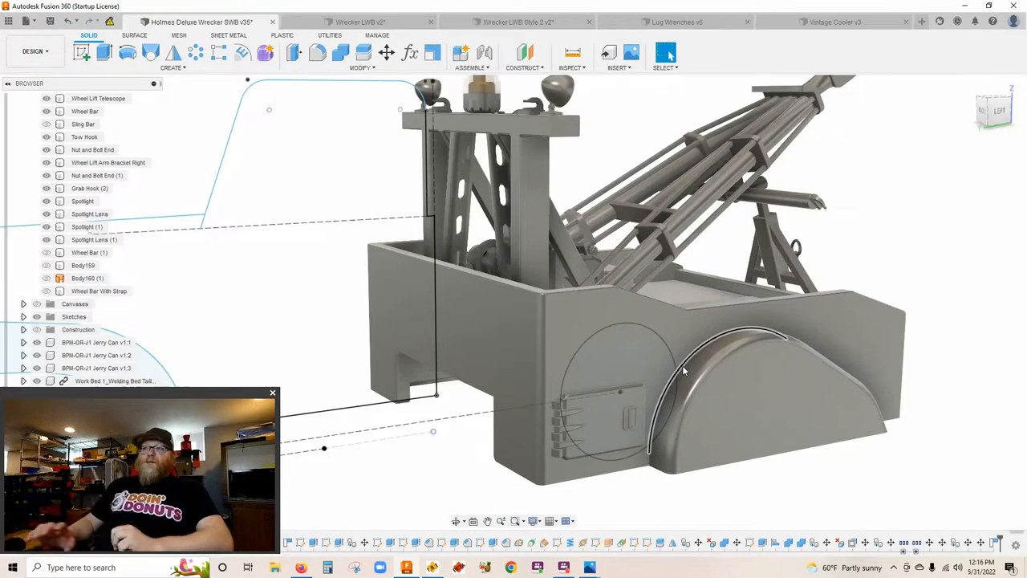
{"action": "scroll", "coordinate": [686, 370], "scroll_direction": "down", "scroll_amount": 3}
{"action": "scroll", "coordinate": [694, 363], "scroll_direction": "down", "scroll_amount": 2}
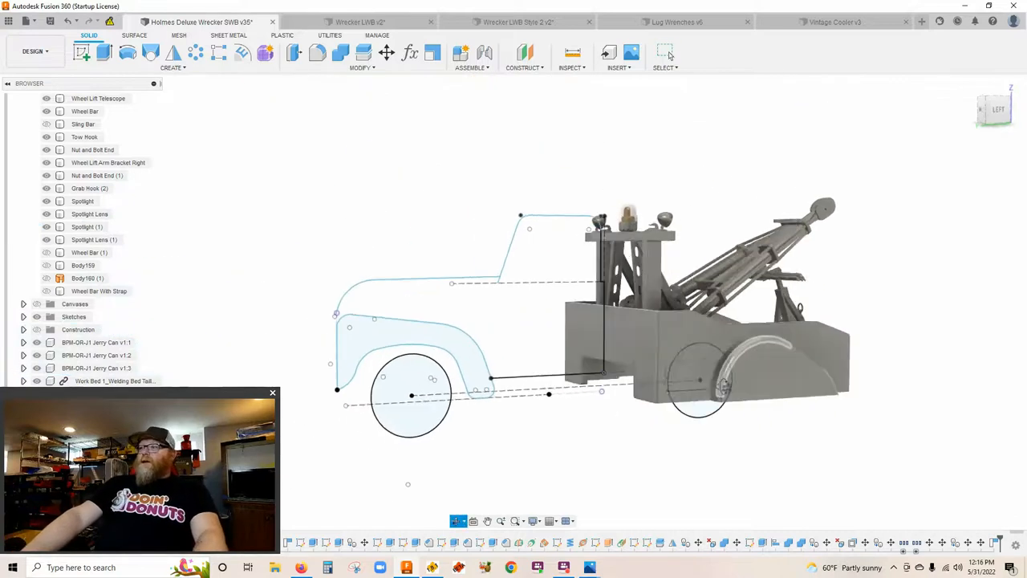
{"action": "mouse_move", "coordinate": [693, 362]}
{"action": "left_mouse_down"}
{"action": "mouse_move", "coordinate": [722, 380]}
{"action": "mouse_move", "coordinate": [701, 336]}
{"action": "mouse_move", "coordinate": [666, 390]}
{"action": "mouse_move", "coordinate": [721, 334]}
{"action": "left_mouse_up"}
{"action": "scroll", "coordinate": [722, 380], "scroll_direction": "up", "scroll_amount": 2}
{"action": "scroll", "coordinate": [667, 409], "scroll_direction": "up", "scroll_amount": 2}
{"action": "scroll", "coordinate": [666, 410], "scroll_direction": "down", "scroll_amount": 2}
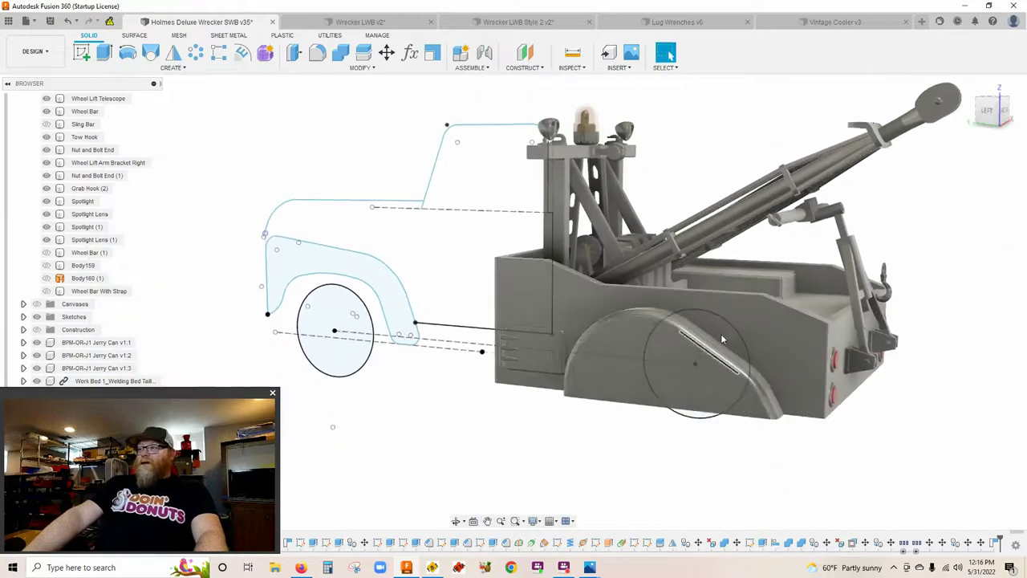
Pick and release the curved fender face while checking it from the left side and rear.
{"action": "left_click", "coordinate": [601, 374]}
{"action": "left_click", "coordinate": [874, 449]}
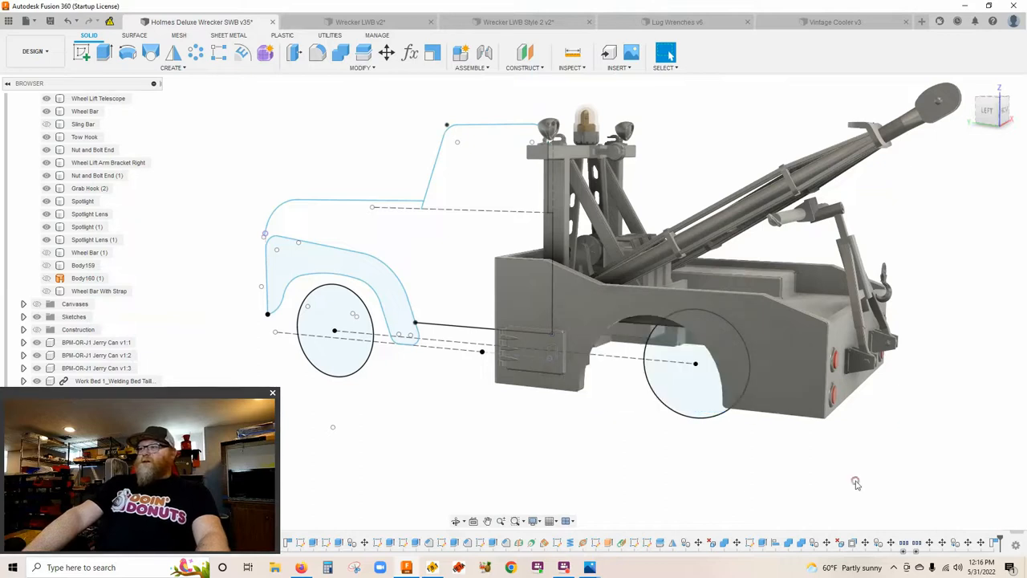
{"action": "mouse_move", "coordinate": [890, 422]}
{"action": "left_mouse_down"}
{"action": "mouse_move", "coordinate": [918, 423]}
{"action": "mouse_move", "coordinate": [793, 420]}
{"action": "left_mouse_up"}
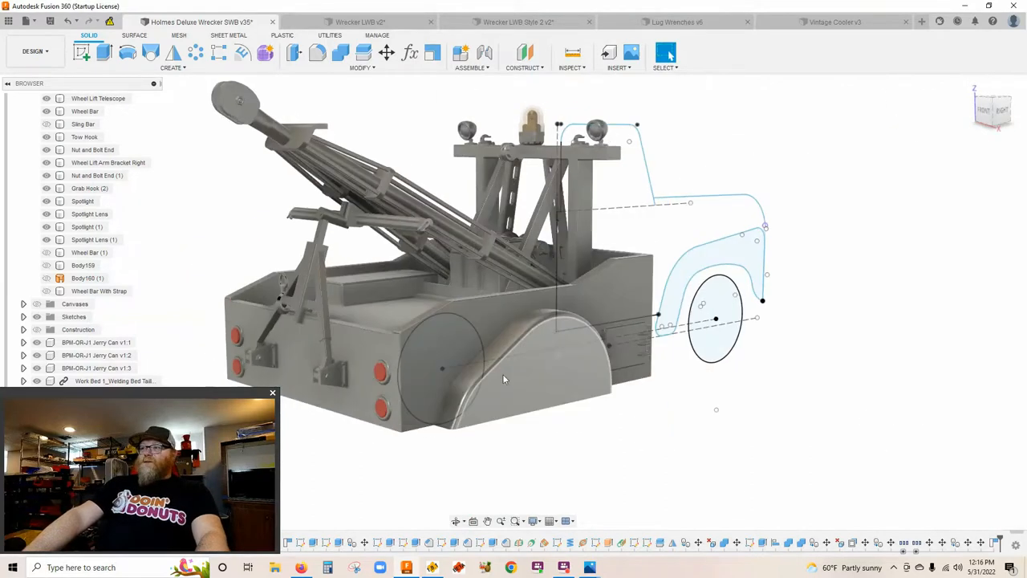
{"action": "left_click", "coordinate": [541, 392]}
{"action": "left_click", "coordinate": [608, 427]}
{"action": "left_click_drag", "start_coordinate": [610, 433], "coordinate": [703, 433]}
{"action": "scroll", "coordinate": [690, 442], "scroll_direction": "up", "scroll_amount": 3}
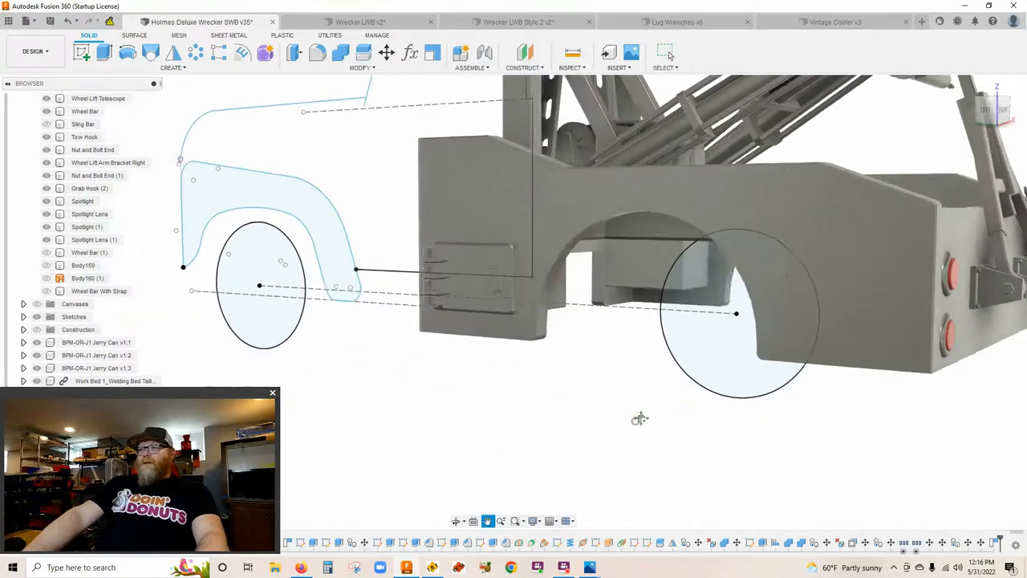
{"action": "scroll", "coordinate": [674, 417], "scroll_direction": "up", "scroll_amount": 3}
{"action": "scroll", "coordinate": [666, 397], "scroll_direction": "down", "scroll_amount": 3}
{"action": "scroll", "coordinate": [674, 404], "scroll_direction": "down", "scroll_amount": 2}
{"action": "scroll", "coordinate": [680, 385], "scroll_direction": "down", "scroll_amount": 2}
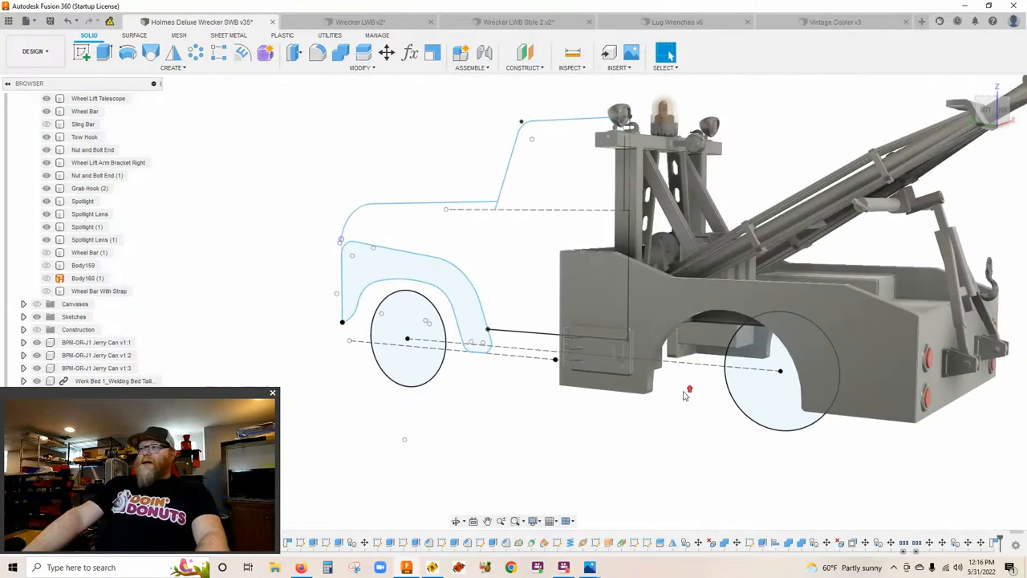
{"action": "left_click_drag", "start_coordinate": [681, 374], "coordinate": [686, 340]}
{"action": "scroll", "coordinate": [682, 341], "scroll_direction": "up", "scroll_amount": 1}
{"action": "scroll", "coordinate": [678, 353], "scroll_direction": "up", "scroll_amount": 1}
{"action": "scroll", "coordinate": [674, 365], "scroll_direction": "up", "scroll_amount": 1}
{"action": "scroll", "coordinate": [674, 368], "scroll_direction": "up", "scroll_amount": 1}
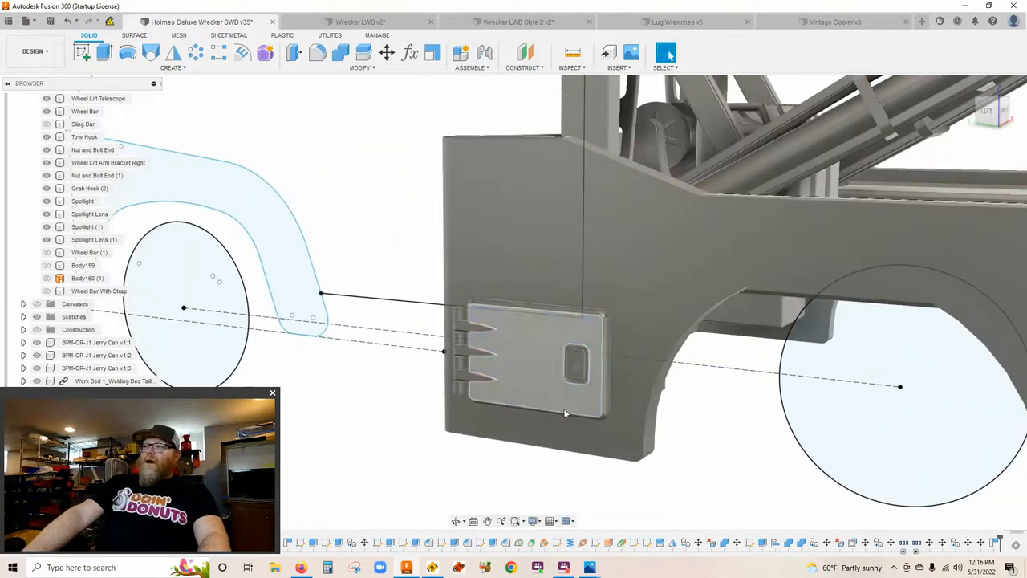
Select the toolbox door face from several angles and clear it to expose the recessed compartment.
{"action": "left_click", "coordinate": [558, 405]}
{"action": "mouse_move", "coordinate": [674, 379]}
{"action": "left_mouse_down"}
{"action": "mouse_move", "coordinate": [652, 388]}
{"action": "mouse_move", "coordinate": [499, 348]}
{"action": "left_mouse_up"}
{"action": "scroll", "coordinate": [499, 347], "scroll_direction": "up", "scroll_amount": 3}
{"action": "scroll", "coordinate": [551, 320], "scroll_direction": "down", "scroll_amount": 4}
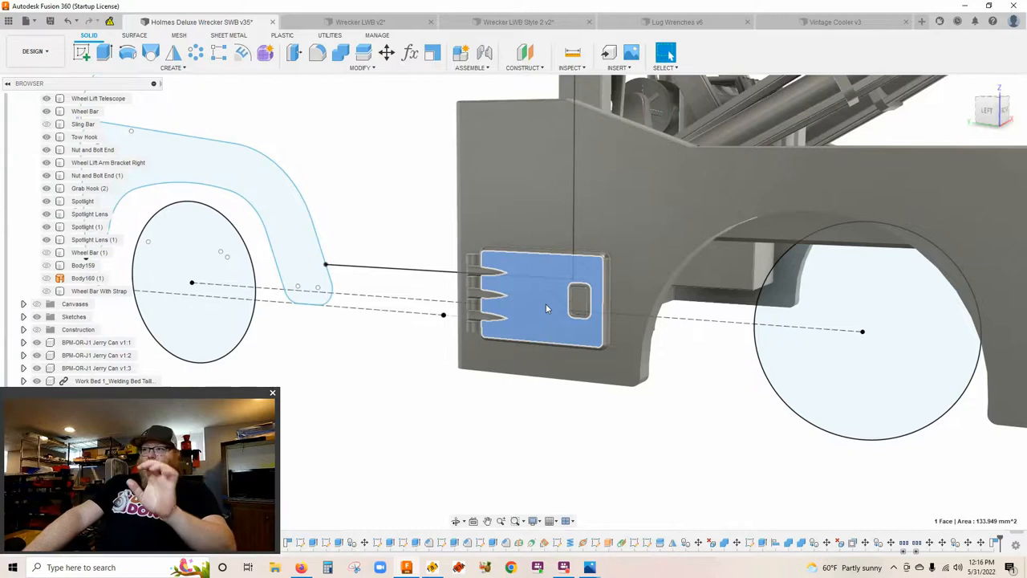
{"action": "scroll", "coordinate": [546, 304], "scroll_direction": "down", "scroll_amount": 1}
{"action": "scroll", "coordinate": [543, 321], "scroll_direction": "up", "scroll_amount": 2}
{"action": "scroll", "coordinate": [544, 325], "scroll_direction": "down", "scroll_amount": 4}
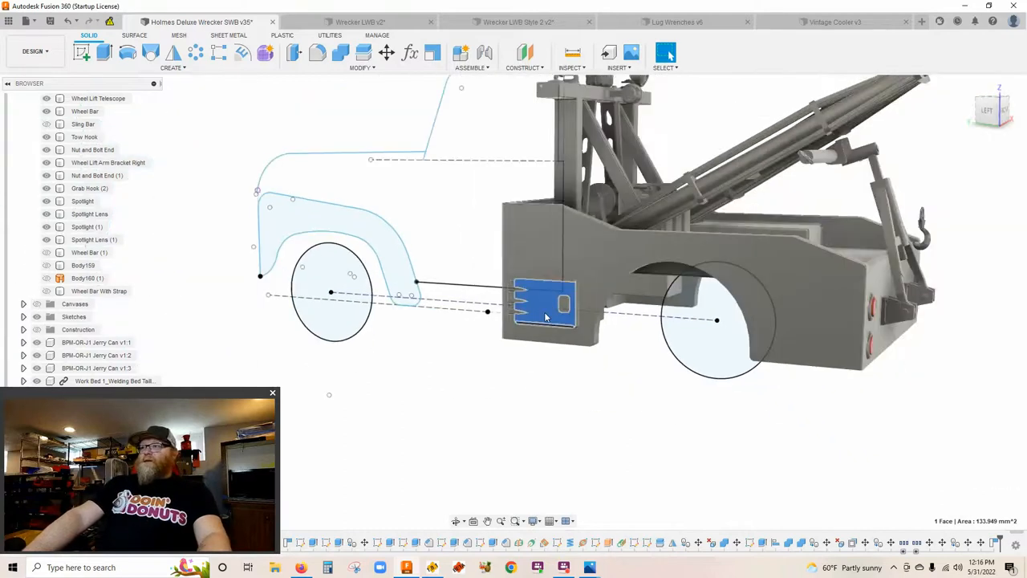
{"action": "scroll", "coordinate": [541, 325], "scroll_direction": "up", "scroll_amount": 2}
{"action": "scroll", "coordinate": [570, 453], "scroll_direction": "up", "scroll_amount": 2}
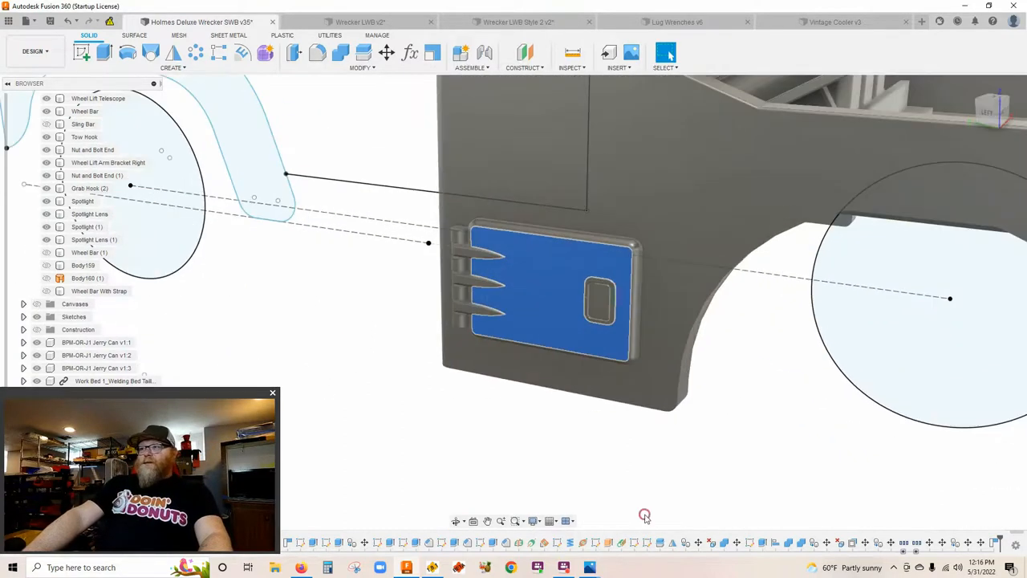
{"action": "left_click", "coordinate": [539, 318]}
{"action": "key", "text": "Escape"}
{"action": "mouse_move", "coordinate": [775, 428]}
{"action": "left_mouse_down"}
{"action": "mouse_move", "coordinate": [692, 484]}
{"action": "mouse_move", "coordinate": [705, 446]}
{"action": "mouse_move", "coordinate": [594, 268]}
{"action": "mouse_move", "coordinate": [554, 311]}
{"action": "left_mouse_up"}
{"action": "scroll", "coordinate": [585, 361], "scroll_direction": "up", "scroll_amount": 3}
{"action": "mouse_move", "coordinate": [866, 289]}
{"action": "left_mouse_down"}
{"action": "mouse_move", "coordinate": [763, 359]}
{"action": "mouse_move", "coordinate": [883, 276]}
{"action": "mouse_move", "coordinate": [688, 260]}
{"action": "left_mouse_up"}
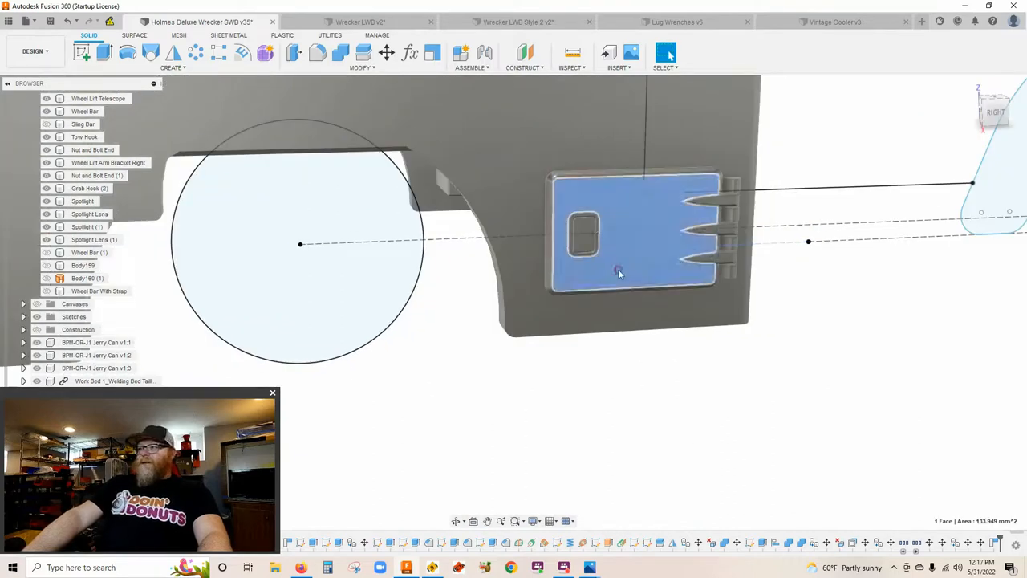
{"action": "left_click", "coordinate": [618, 277]}
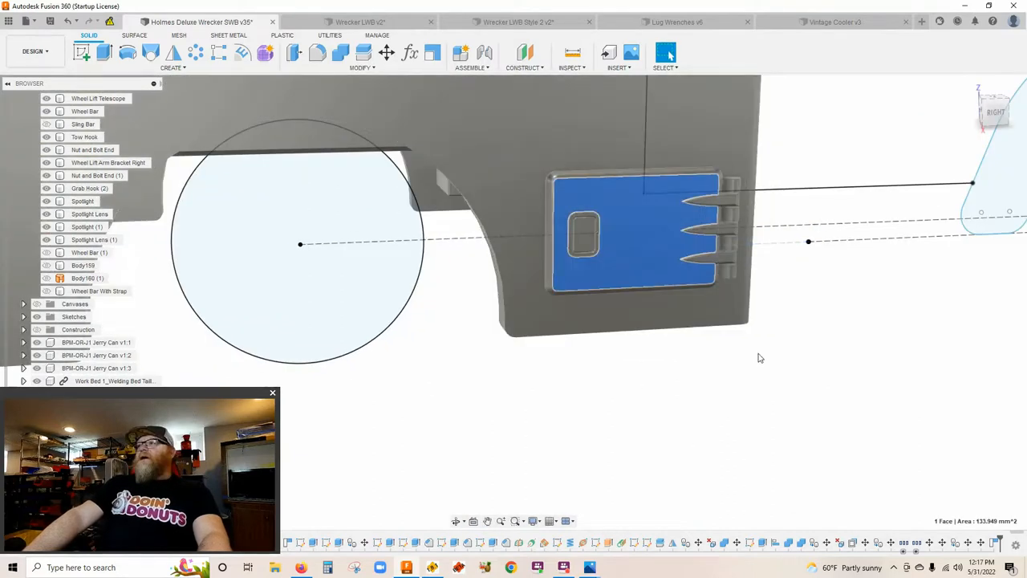
{"action": "left_click", "coordinate": [737, 347]}
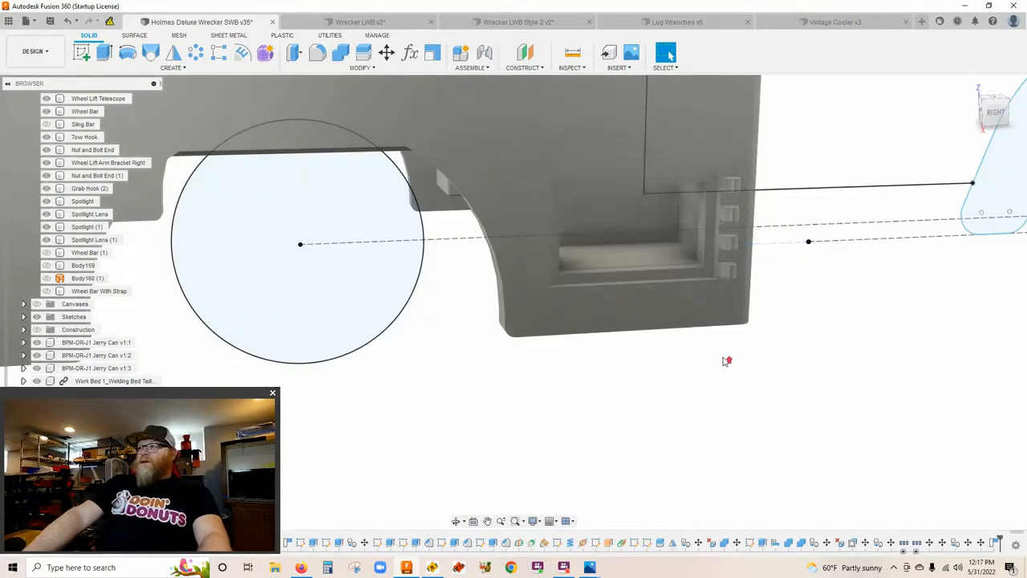
{"action": "scroll", "coordinate": [726, 357], "scroll_direction": "down", "scroll_amount": 2}
{"action": "scroll", "coordinate": [723, 362], "scroll_direction": "up", "scroll_amount": 1}
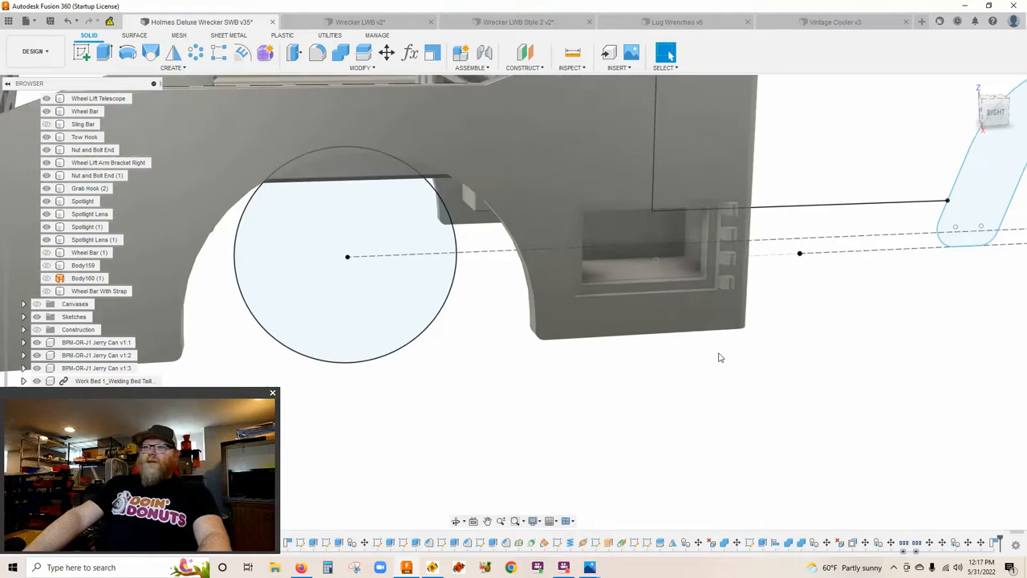
{"action": "scroll", "coordinate": [720, 357], "scroll_direction": "down", "scroll_amount": 2}
{"action": "scroll", "coordinate": [679, 305], "scroll_direction": "down", "scroll_amount": 3}
{"action": "scroll", "coordinate": [679, 305], "scroll_direction": "down", "scroll_amount": 2}
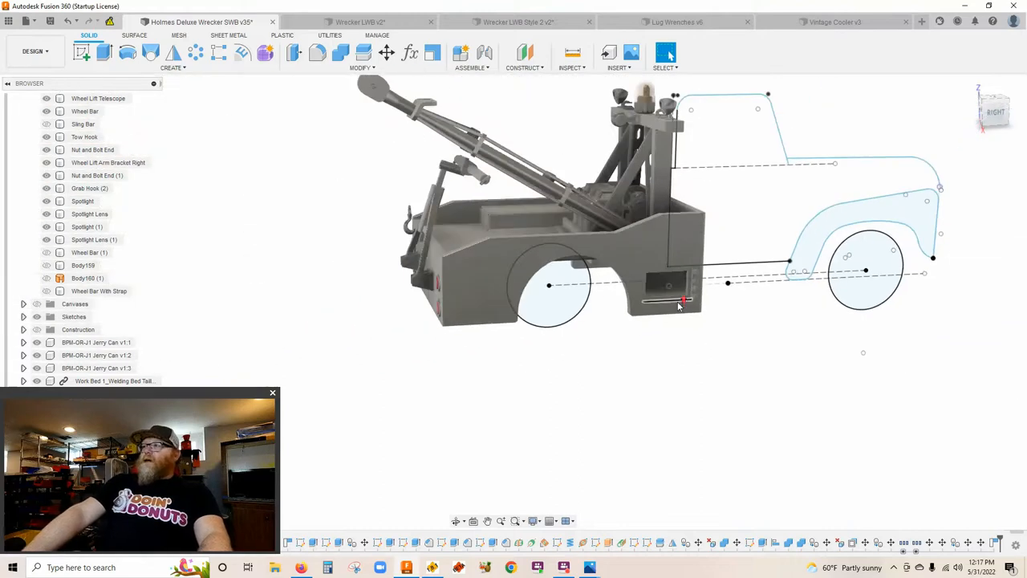
{"action": "mouse_move", "coordinate": [698, 287]}
{"action": "left_mouse_down"}
{"action": "mouse_move", "coordinate": [683, 265]}
{"action": "mouse_move", "coordinate": [765, 320]}
{"action": "left_mouse_up"}
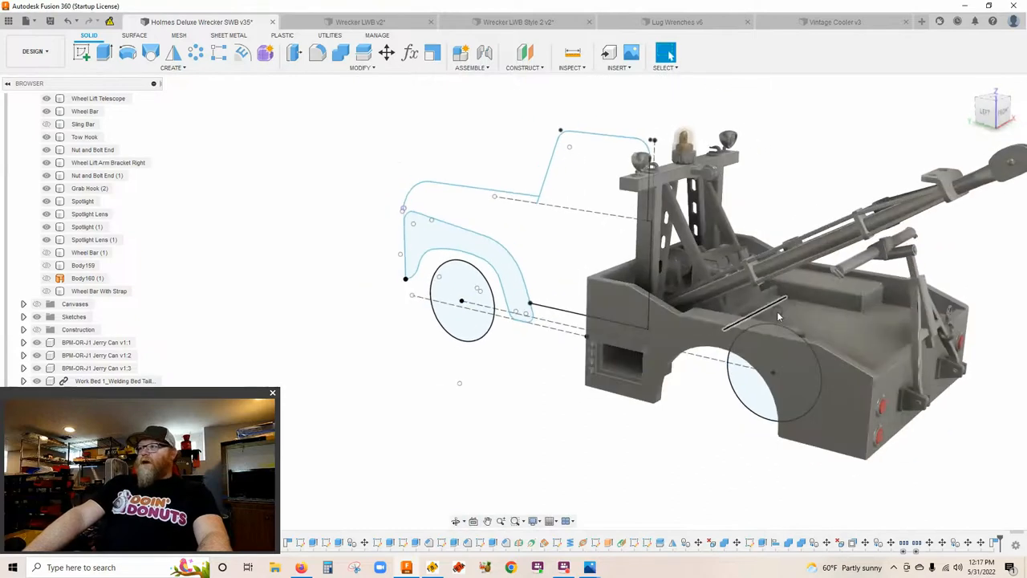
{"action": "left_click_drag", "start_coordinate": [789, 305], "coordinate": [633, 326]}
{"action": "scroll", "coordinate": [557, 232], "scroll_direction": "up", "scroll_amount": 2}
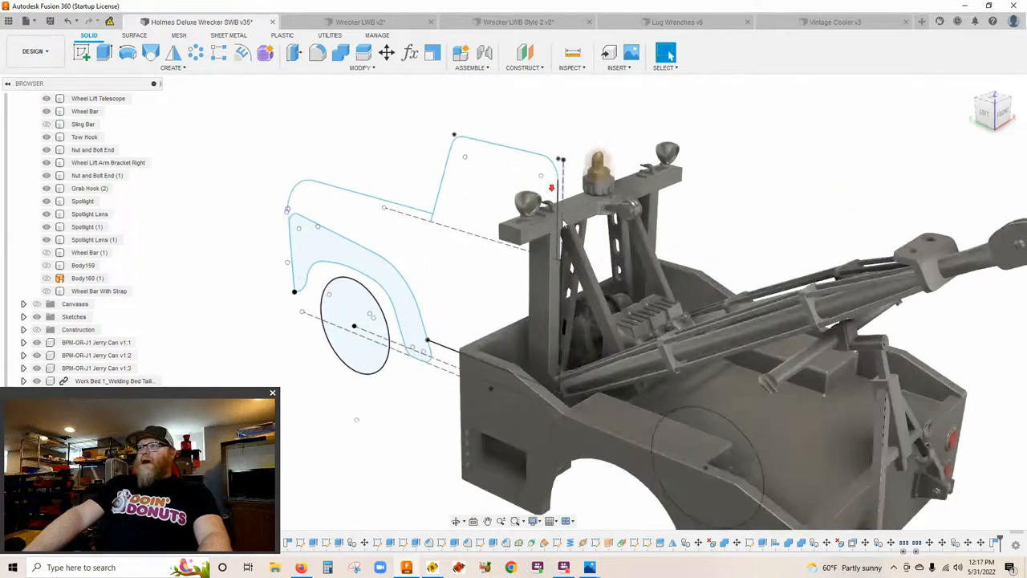
{"action": "scroll", "coordinate": [556, 232], "scroll_direction": "up", "scroll_amount": 2}
{"action": "scroll", "coordinate": [556, 232], "scroll_direction": "up", "scroll_amount": 2}
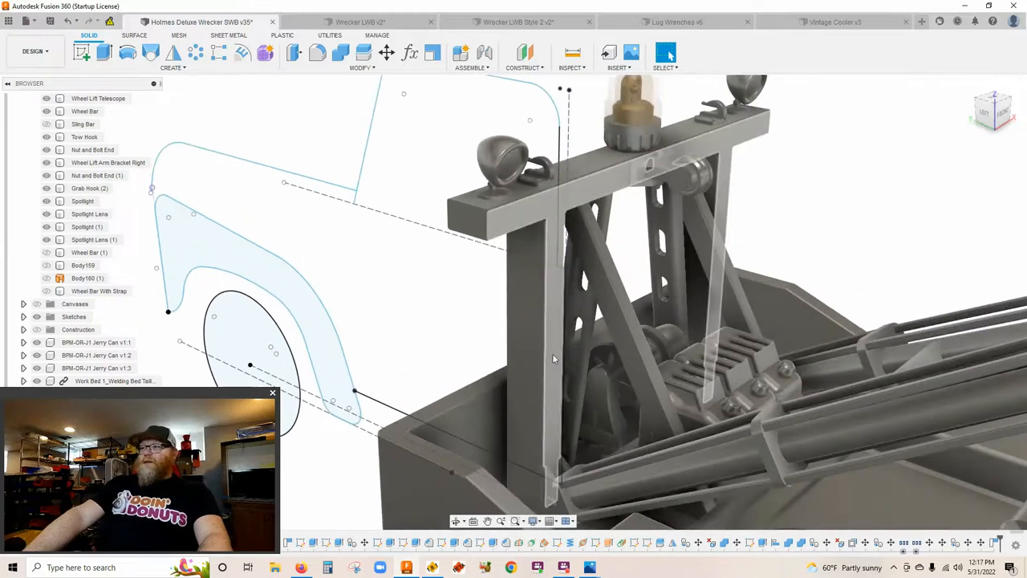
{"action": "scroll", "coordinate": [562, 333], "scroll_direction": "down", "scroll_amount": 2}
{"action": "scroll", "coordinate": [566, 321], "scroll_direction": "up", "scroll_amount": 2}
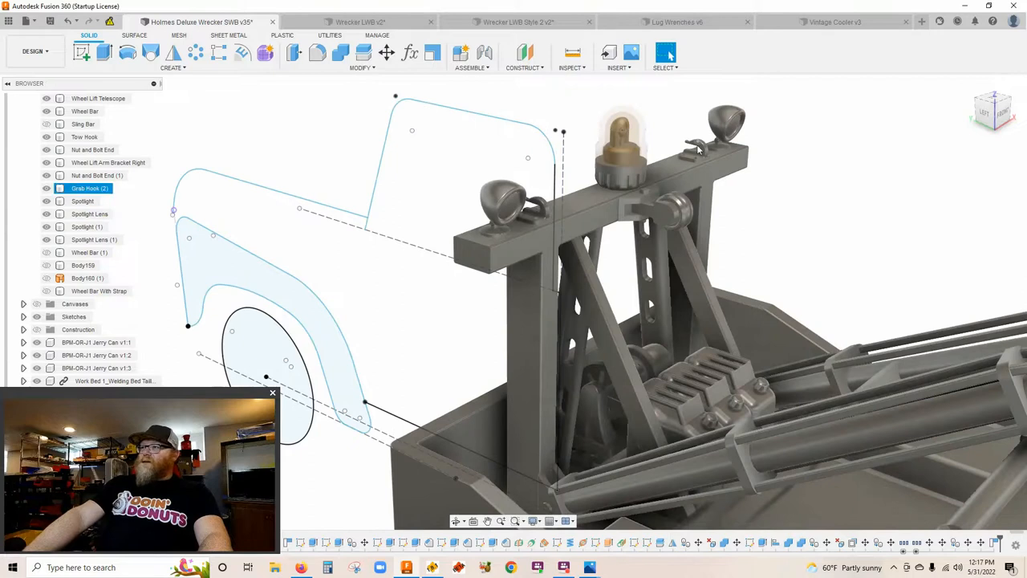
{"action": "scroll", "coordinate": [610, 172], "scroll_direction": "up", "scroll_amount": 1}
{"action": "scroll", "coordinate": [601, 183], "scroll_direction": "up", "scroll_amount": 1}
{"action": "scroll", "coordinate": [561, 251], "scroll_direction": "up", "scroll_amount": 1}
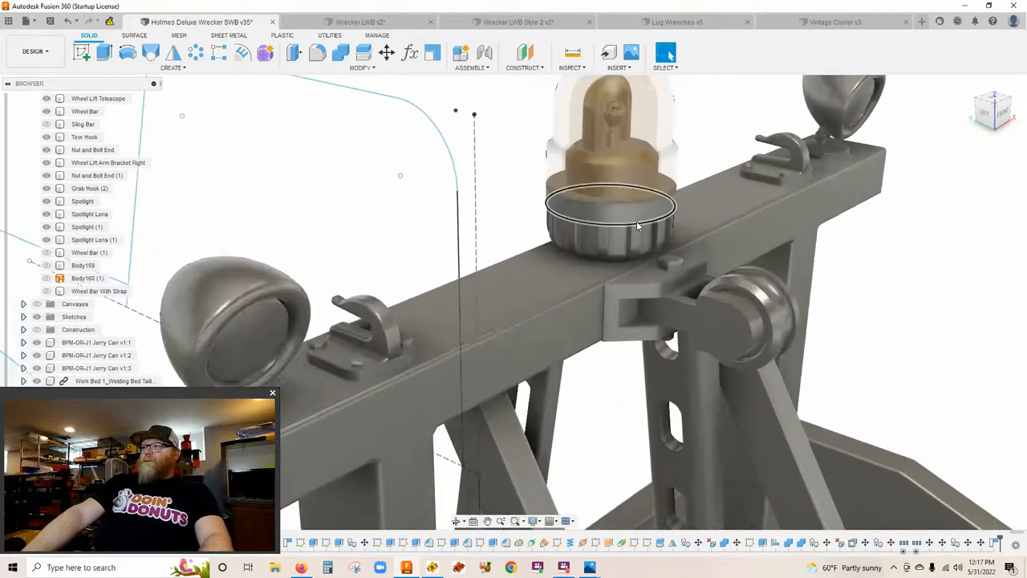
{"action": "scroll", "coordinate": [636, 221], "scroll_direction": "down", "scroll_amount": 1}
{"action": "scroll", "coordinate": [638, 221], "scroll_direction": "down", "scroll_amount": 1}
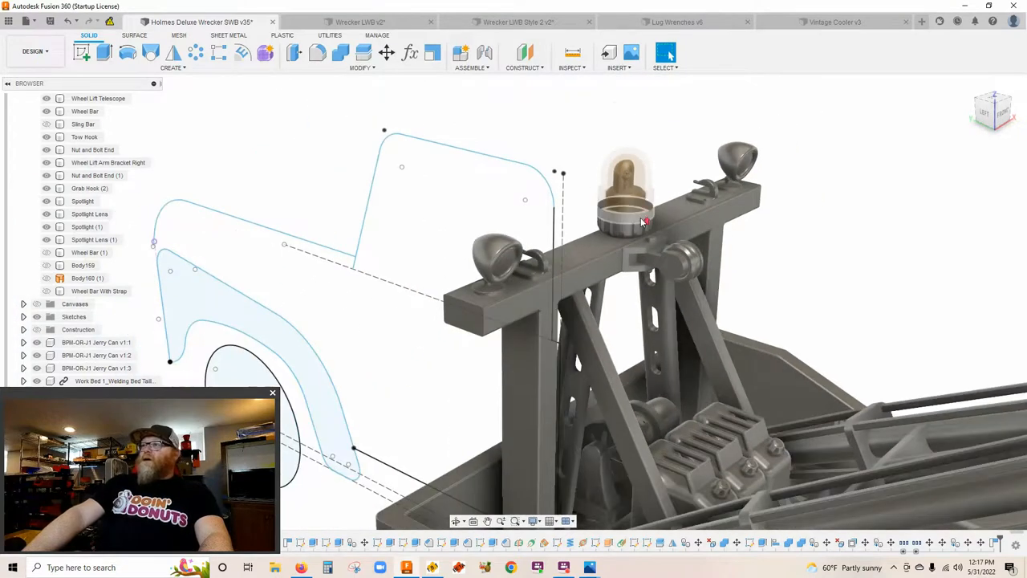
{"action": "scroll", "coordinate": [641, 218], "scroll_direction": "up", "scroll_amount": 1}
{"action": "scroll", "coordinate": [640, 218], "scroll_direction": "up", "scroll_amount": 1}
{"action": "scroll", "coordinate": [640, 217], "scroll_direction": "up", "scroll_amount": 1}
{"action": "scroll", "coordinate": [644, 221], "scroll_direction": "up", "scroll_amount": 1}
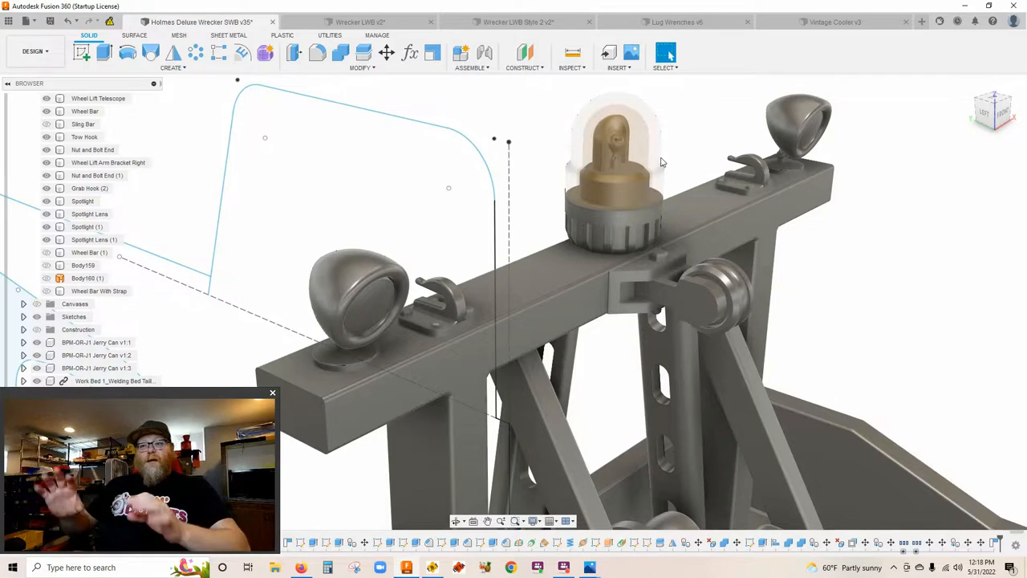
{"action": "scroll", "coordinate": [677, 165], "scroll_direction": "down", "scroll_amount": 2}
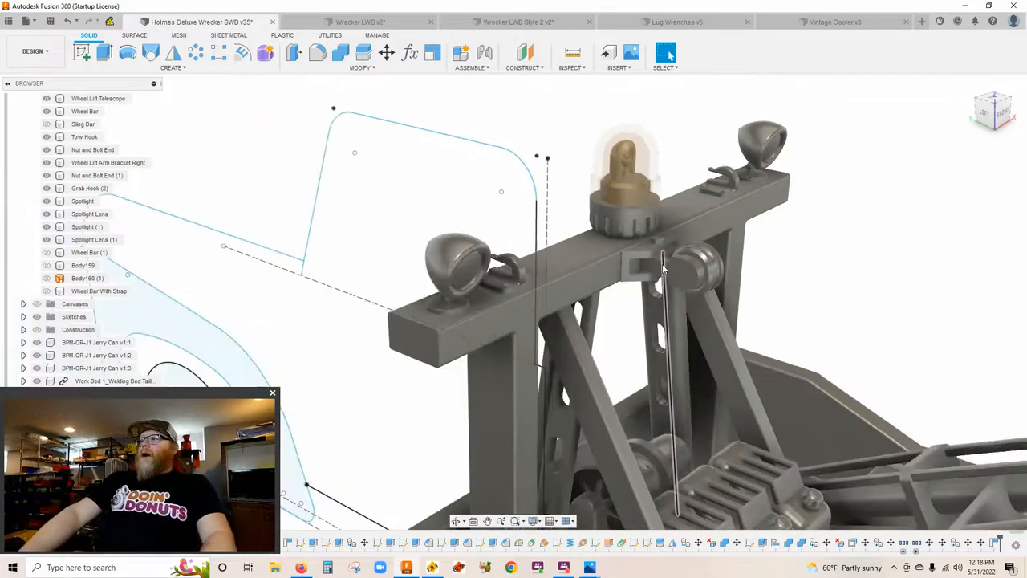
{"action": "scroll", "coordinate": [668, 293], "scroll_direction": "down", "scroll_amount": 1}
{"action": "scroll", "coordinate": [640, 279], "scroll_direction": "down", "scroll_amount": 2}
{"action": "scroll", "coordinate": [639, 279], "scroll_direction": "down", "scroll_amount": 1}
{"action": "scroll", "coordinate": [650, 269], "scroll_direction": "down", "scroll_amount": 2}
{"action": "scroll", "coordinate": [666, 250], "scroll_direction": "down", "scroll_amount": 1}
{"action": "scroll", "coordinate": [672, 244], "scroll_direction": "up", "scroll_amount": 1}
{"action": "scroll", "coordinate": [655, 243], "scroll_direction": "up", "scroll_amount": 2}
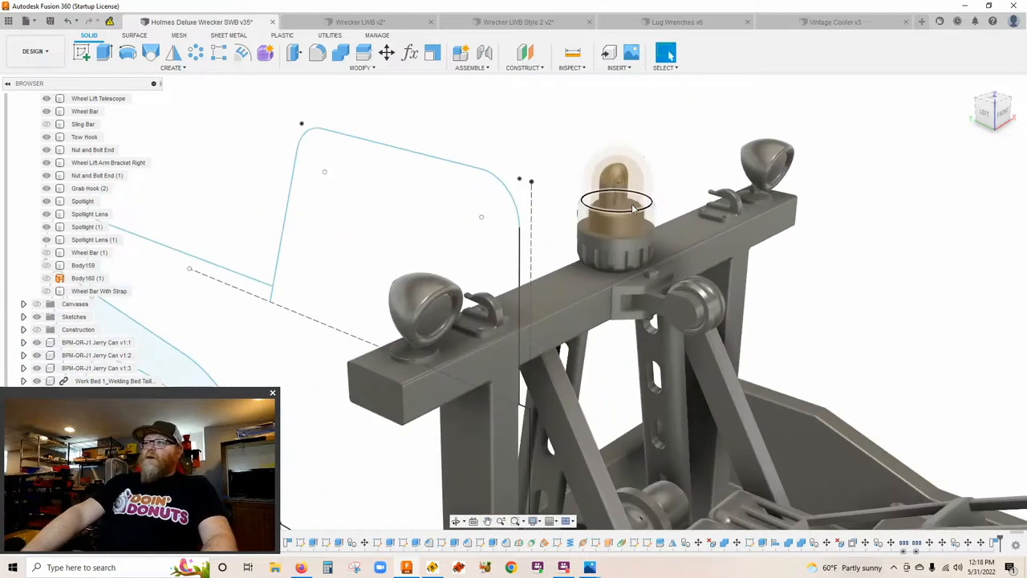
{"action": "scroll", "coordinate": [638, 240], "scroll_direction": "up", "scroll_amount": 1}
{"action": "scroll", "coordinate": [628, 239], "scroll_direction": "up", "scroll_amount": 1}
{"action": "scroll", "coordinate": [629, 239], "scroll_direction": "up", "scroll_amount": 1}
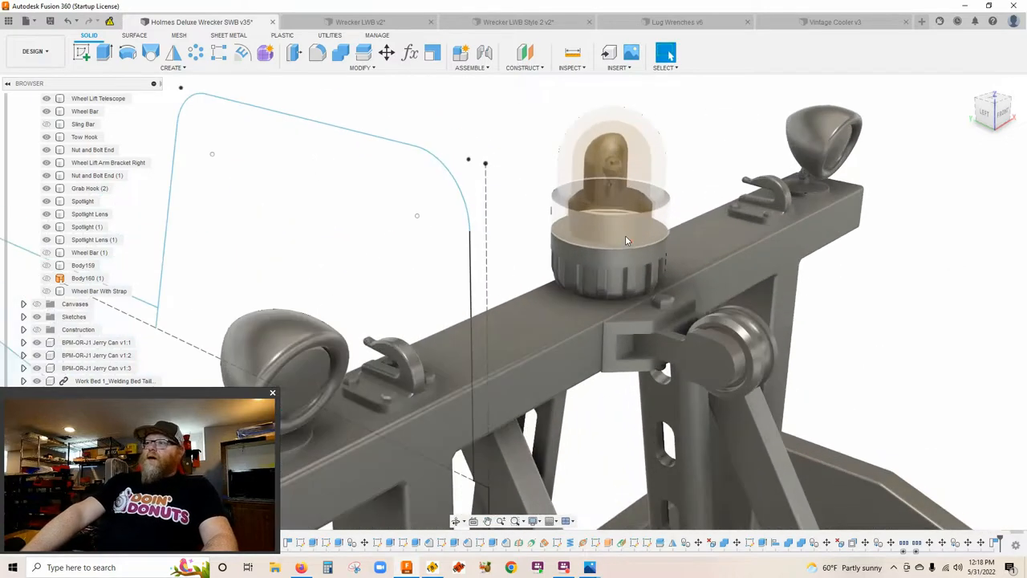
{"action": "scroll", "coordinate": [626, 239], "scroll_direction": "down", "scroll_amount": 1}
{"action": "scroll", "coordinate": [630, 239], "scroll_direction": "down", "scroll_amount": 1}
{"action": "scroll", "coordinate": [642, 264], "scroll_direction": "down", "scroll_amount": 1}
{"action": "scroll", "coordinate": [686, 293], "scroll_direction": "down", "scroll_amount": 1}
{"action": "scroll", "coordinate": [722, 369], "scroll_direction": "down", "scroll_amount": 1}
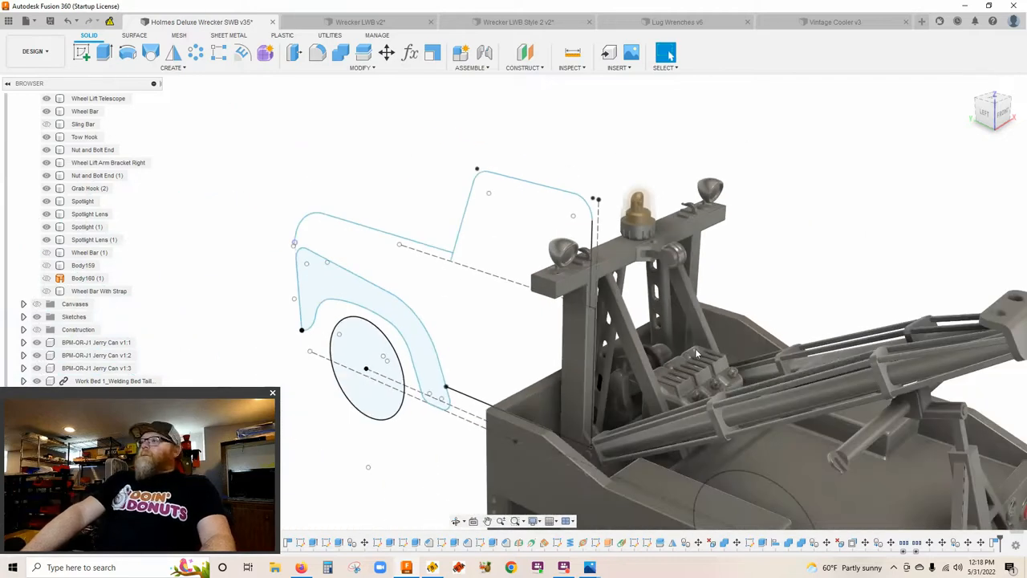
{"action": "left_click_drag", "start_coordinate": [674, 383], "coordinate": [594, 293]}
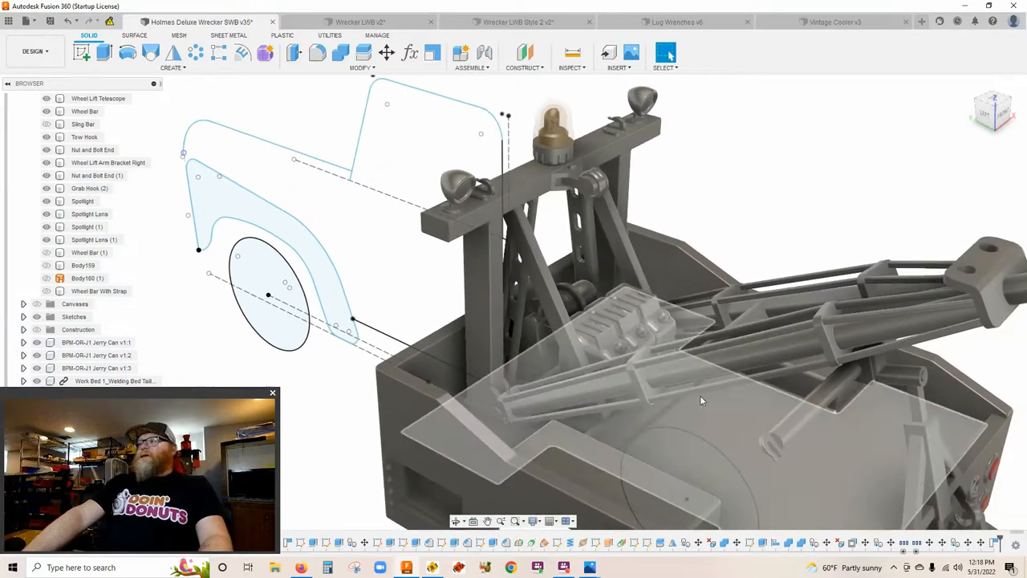
{"action": "left_click_drag", "start_coordinate": [594, 293], "coordinate": [670, 55]}
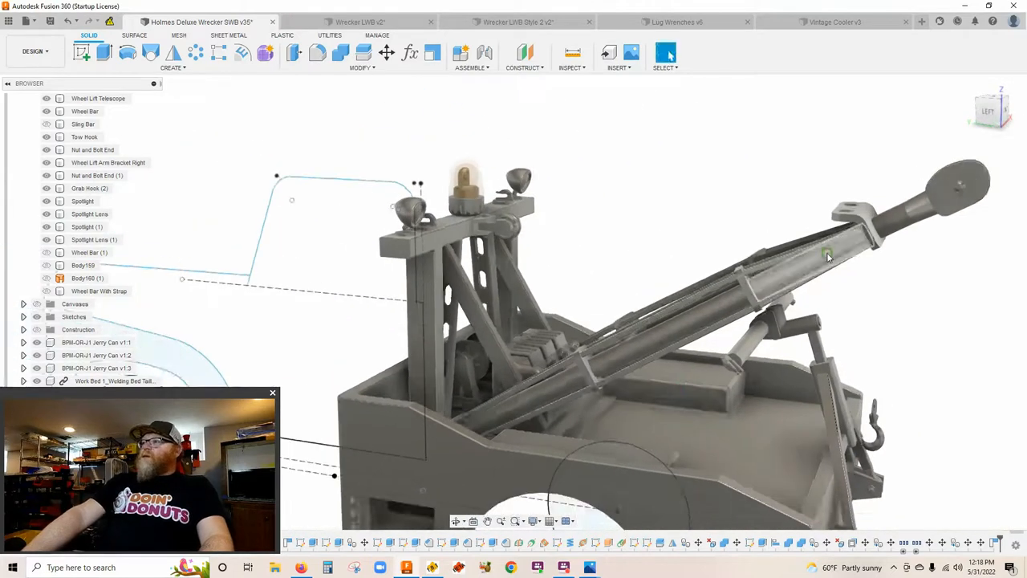
{"action": "scroll", "coordinate": [716, 288], "scroll_direction": "up", "scroll_amount": 3}
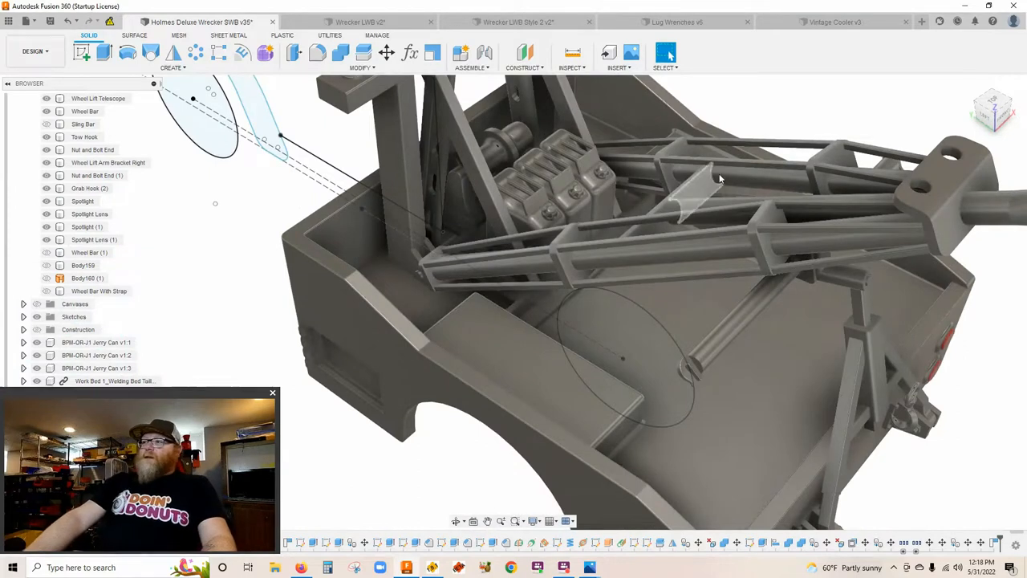
{"action": "left_click_drag", "start_coordinate": [619, 268], "coordinate": [673, 238]}
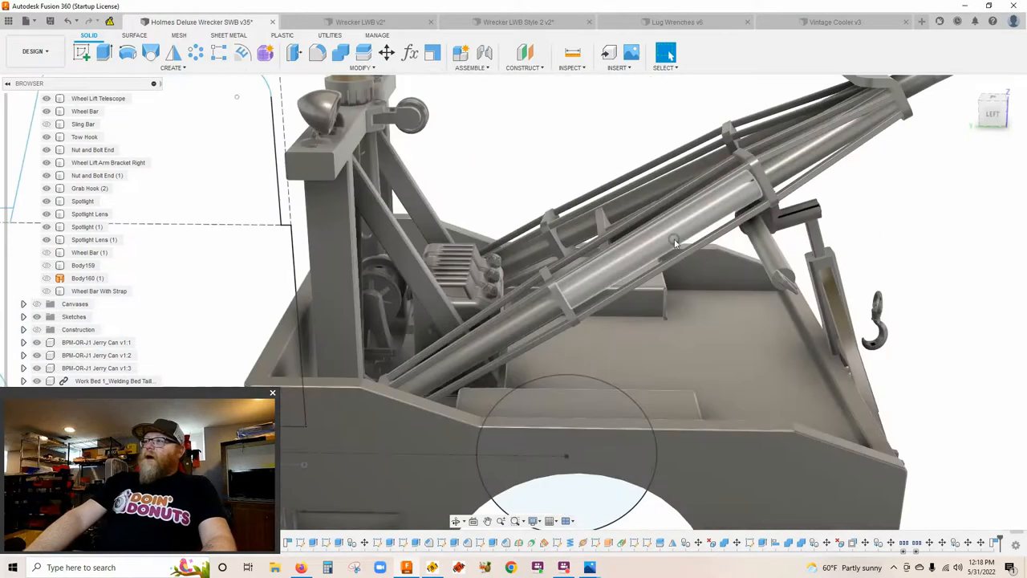
{"action": "scroll", "coordinate": [682, 237], "scroll_direction": "down", "scroll_amount": 5}
{"action": "left_click_drag", "start_coordinate": [699, 167], "coordinate": [718, 320]}
{"action": "scroll", "coordinate": [717, 320], "scroll_direction": "up", "scroll_amount": 5}
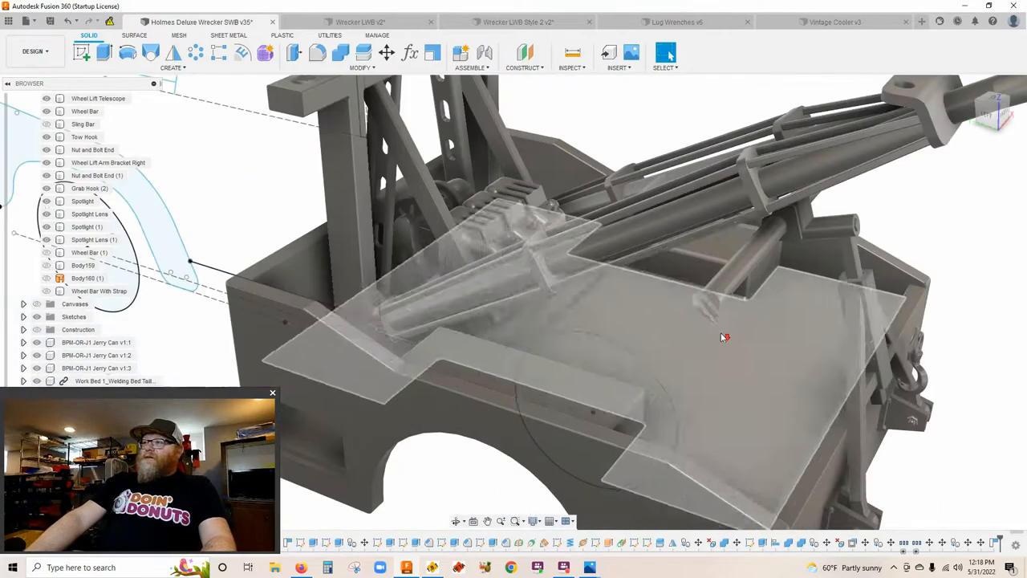
{"action": "key", "text": "Escape"}
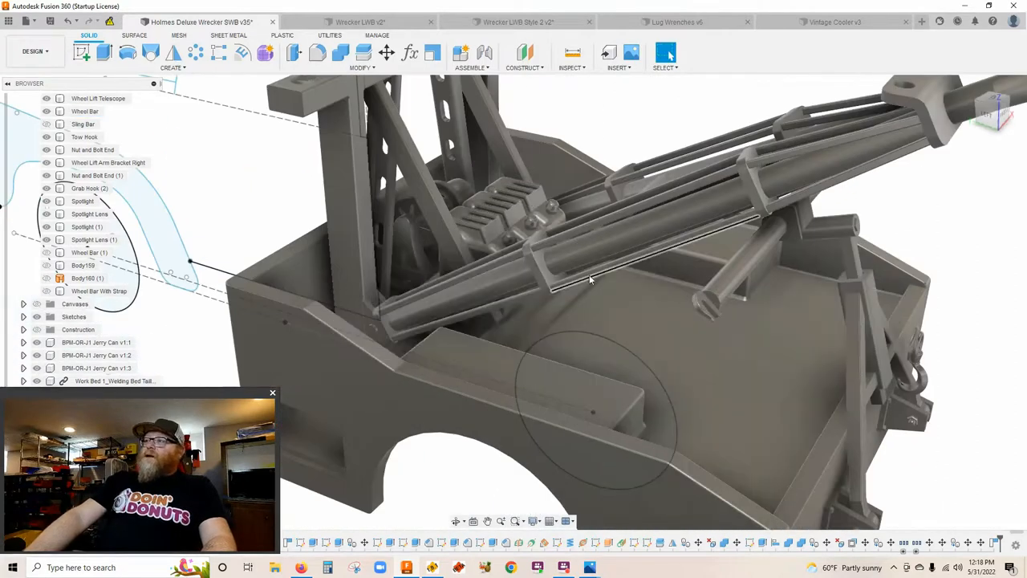
{"action": "scroll", "coordinate": [735, 226], "scroll_direction": "up", "scroll_amount": 2}
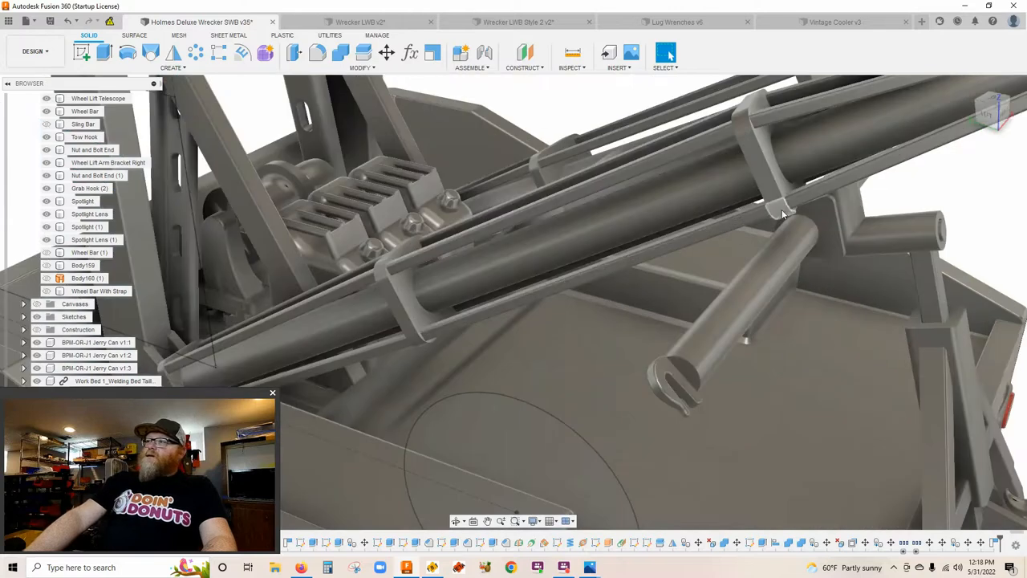
{"action": "scroll", "coordinate": [808, 193], "scroll_direction": "down", "scroll_amount": 4}
{"action": "scroll", "coordinate": [745, 195], "scroll_direction": "down", "scroll_amount": 3}
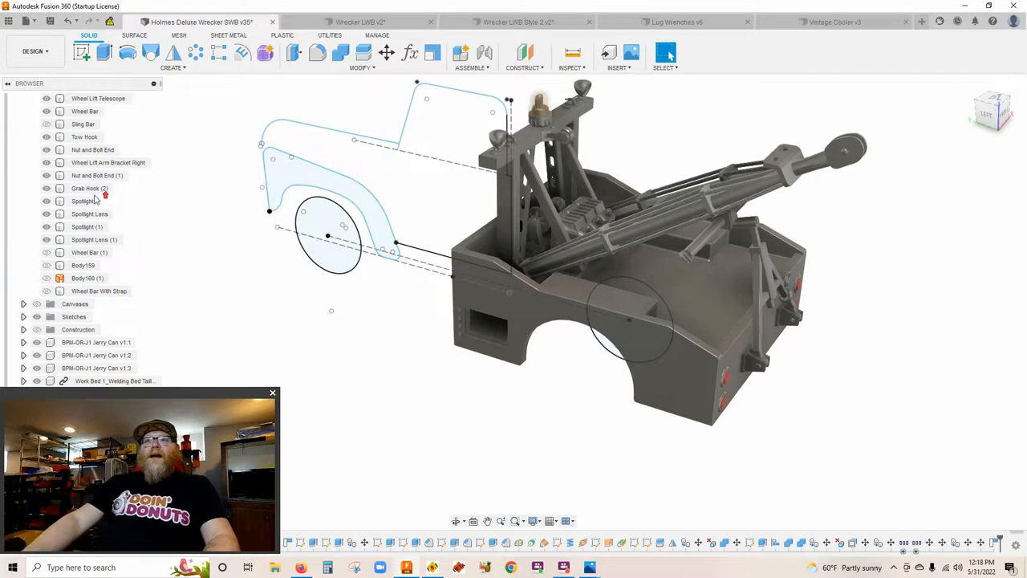
{"action": "scroll", "coordinate": [113, 212], "scroll_direction": "up", "scroll_amount": 2}
{"action": "scroll", "coordinate": [100, 167], "scroll_direction": "up", "scroll_amount": 2}
{"action": "scroll", "coordinate": [100, 143], "scroll_direction": "up", "scroll_amount": 2}
{"action": "scroll", "coordinate": [100, 143], "scroll_direction": "up", "scroll_amount": 3}
{"action": "scroll", "coordinate": [99, 143], "scroll_direction": "up", "scroll_amount": 1}
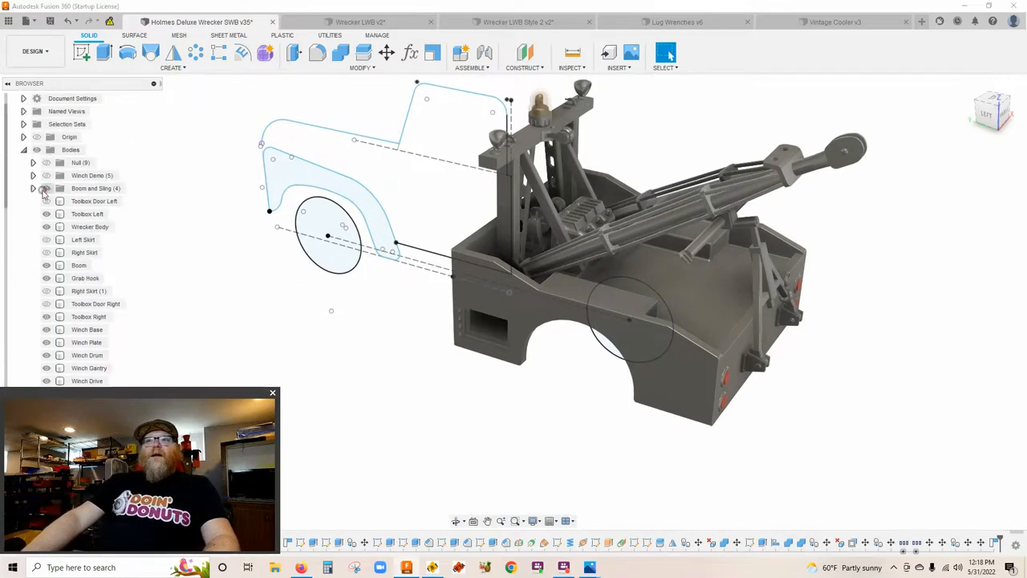
Bring the boom rods and truck body into view from behind and a rear three-quarter angle.
{"action": "mouse_move", "coordinate": [286, 190]}
{"action": "left_mouse_down"}
{"action": "mouse_move", "coordinate": [631, 307]}
{"action": "mouse_move", "coordinate": [535, 360]}
{"action": "left_mouse_up"}
{"action": "scroll", "coordinate": [495, 372], "scroll_direction": "up", "scroll_amount": 3}
{"action": "scroll", "coordinate": [450, 349], "scroll_direction": "up", "scroll_amount": 2}
{"action": "scroll", "coordinate": [450, 349], "scroll_direction": "up", "scroll_amount": 2}
{"action": "scroll", "coordinate": [450, 349], "scroll_direction": "up", "scroll_amount": 2}
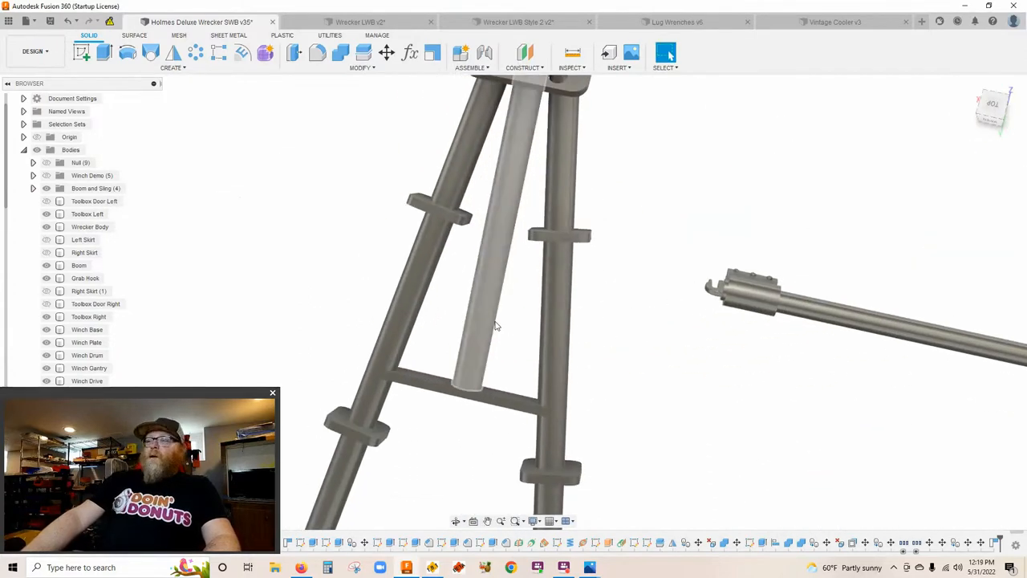
{"action": "mouse_move", "coordinate": [512, 329]}
{"action": "left_mouse_down"}
{"action": "mouse_move", "coordinate": [526, 263]}
{"action": "mouse_move", "coordinate": [505, 246]}
{"action": "mouse_move", "coordinate": [494, 251]}
{"action": "left_mouse_up"}
{"action": "scroll", "coordinate": [517, 308], "scroll_direction": "down", "scroll_amount": 2}
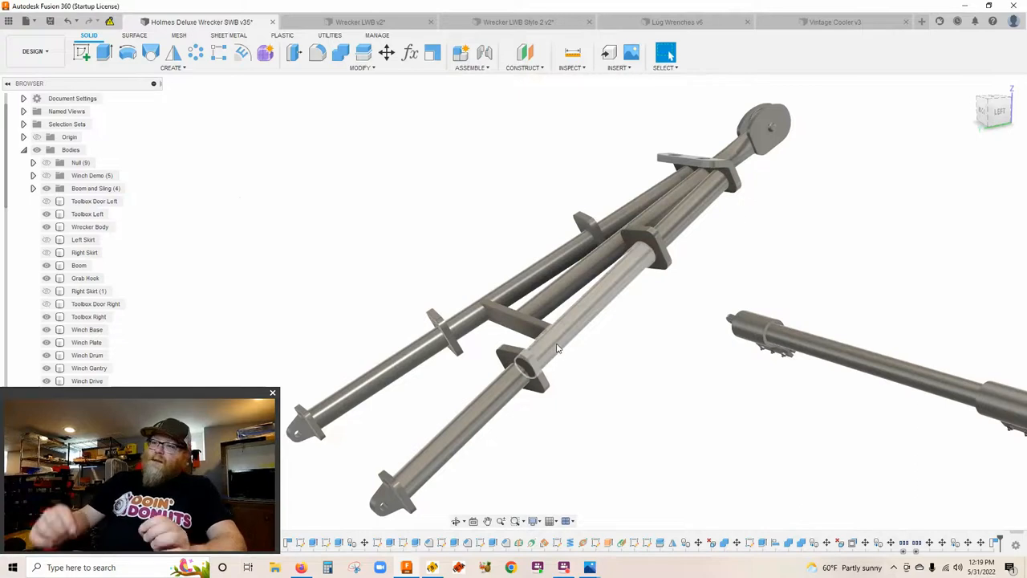
{"action": "scroll", "coordinate": [558, 346], "scroll_direction": "down", "scroll_amount": 2}
{"action": "scroll", "coordinate": [558, 347], "scroll_direction": "down", "scroll_amount": 2}
{"action": "scroll", "coordinate": [558, 347], "scroll_direction": "down", "scroll_amount": 2}
{"action": "mouse_move", "coordinate": [702, 326]}
{"action": "left_mouse_down"}
{"action": "mouse_move", "coordinate": [353, 301]}
{"action": "mouse_move", "coordinate": [586, 317]}
{"action": "left_mouse_up"}
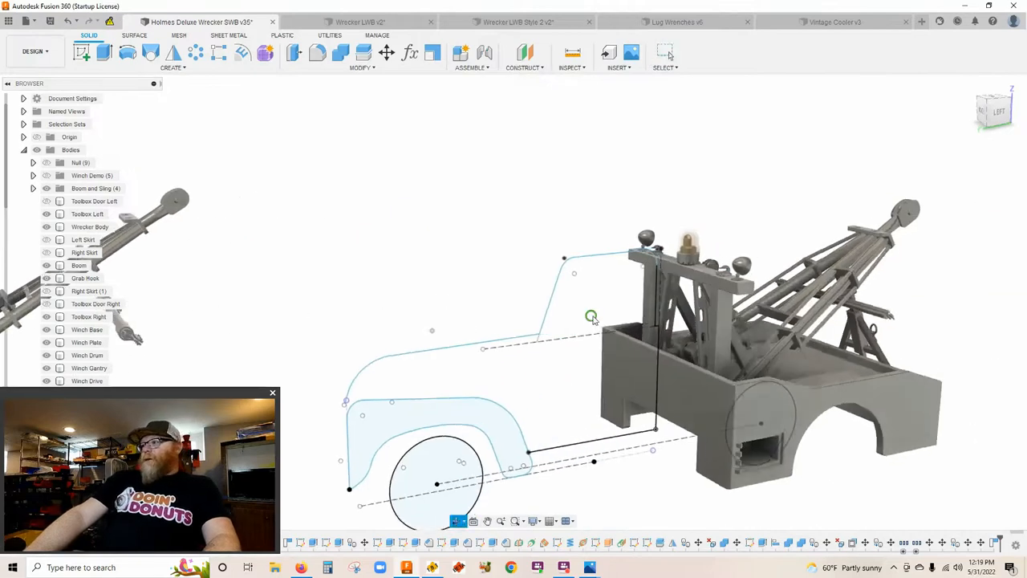
{"action": "scroll", "coordinate": [586, 317], "scroll_direction": "up", "scroll_amount": 3}
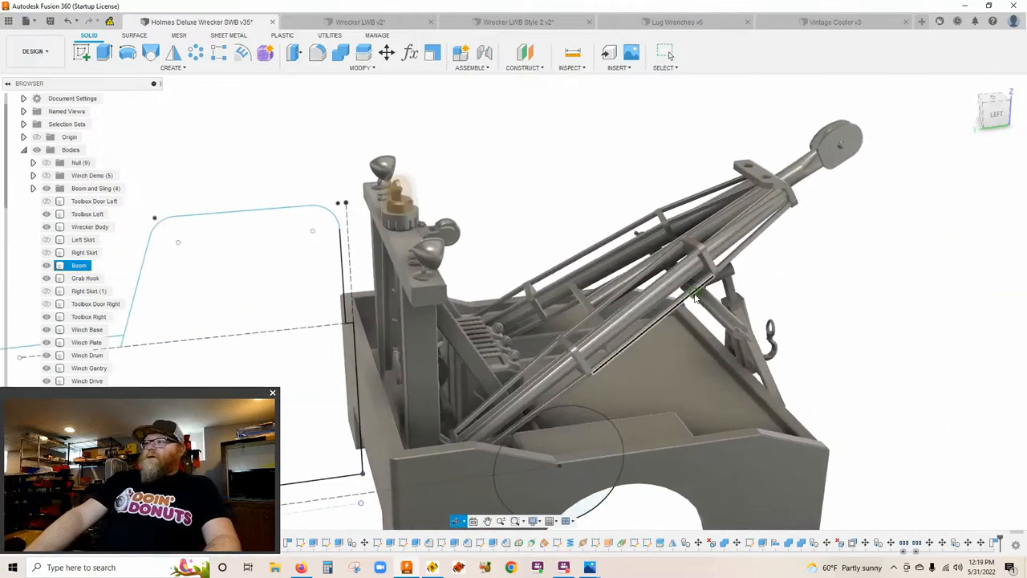
{"action": "left_click_drag", "start_coordinate": [671, 289], "coordinate": [715, 319]}
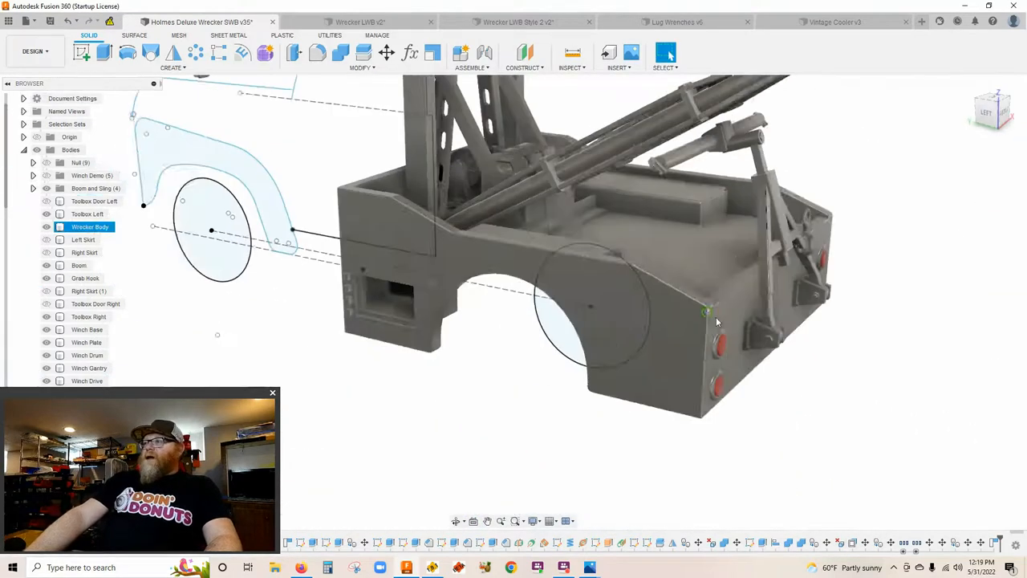
{"action": "scroll", "coordinate": [603, 324], "scroll_direction": "up", "scroll_amount": 5}
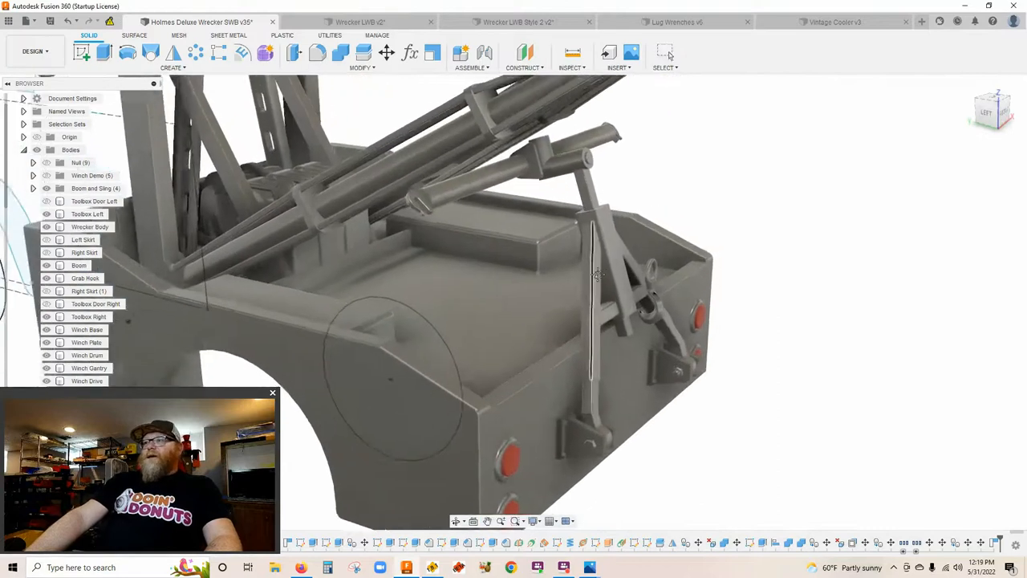
{"action": "scroll", "coordinate": [584, 220], "scroll_direction": "up", "scroll_amount": 3}
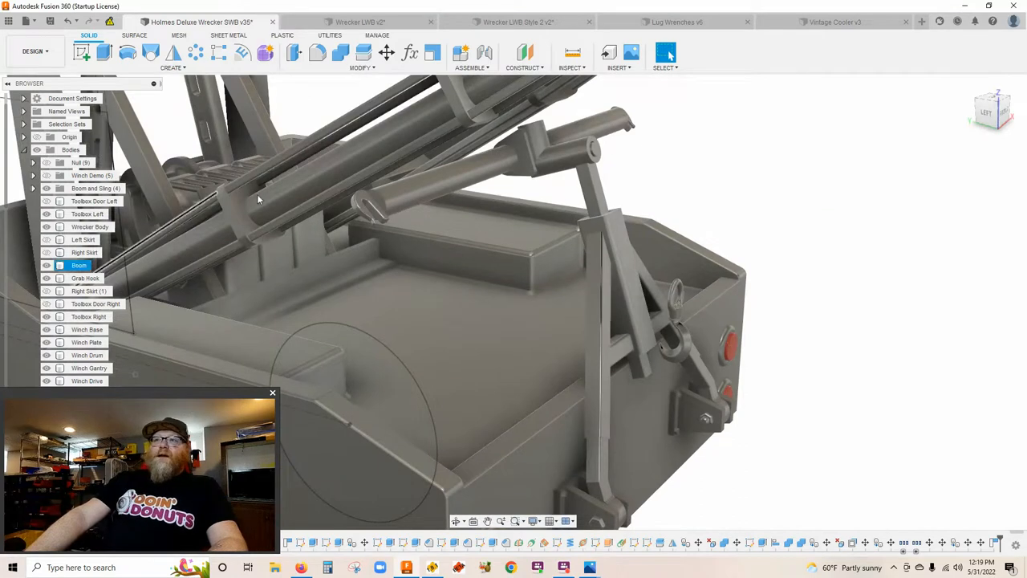
Highlight the Boom body in the browser, then select the angled cylinder resting over the bed.
{"action": "left_click", "coordinate": [78, 265]}
{"action": "left_click_drag", "start_coordinate": [388, 170], "coordinate": [428, 166]}
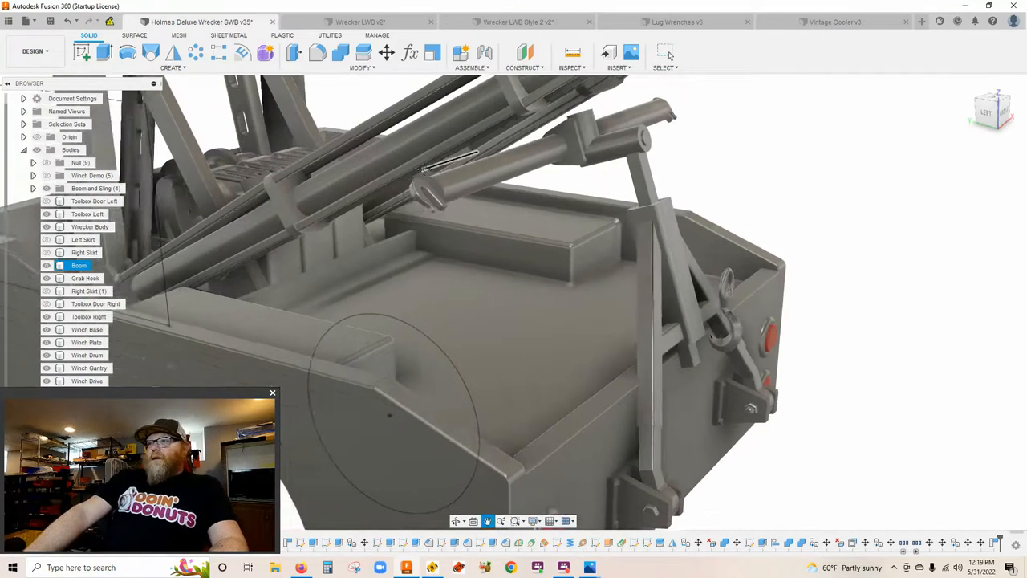
{"action": "key", "text": "Escape"}
{"action": "scroll", "coordinate": [454, 187], "scroll_direction": "up", "scroll_amount": 2}
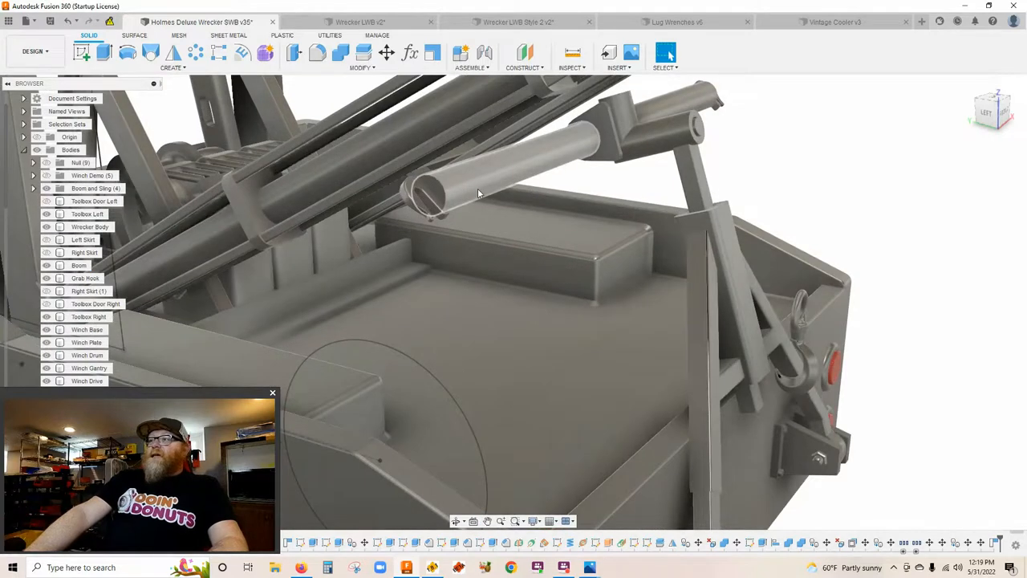
{"action": "scroll", "coordinate": [477, 187], "scroll_direction": "down", "scroll_amount": 3}
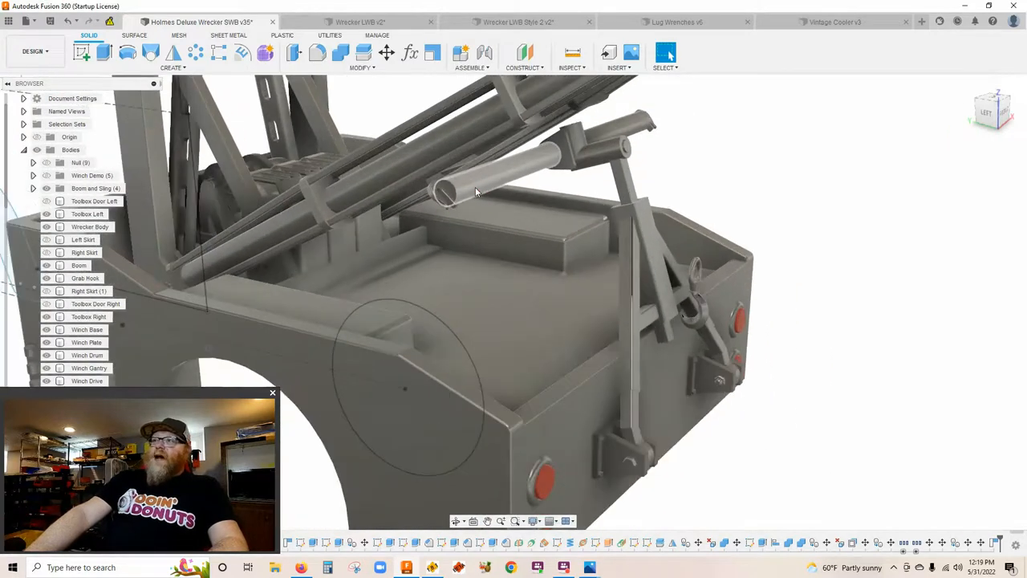
{"action": "scroll", "coordinate": [475, 187], "scroll_direction": "up", "scroll_amount": 2}
{"action": "scroll", "coordinate": [475, 187], "scroll_direction": "down", "scroll_amount": 2}
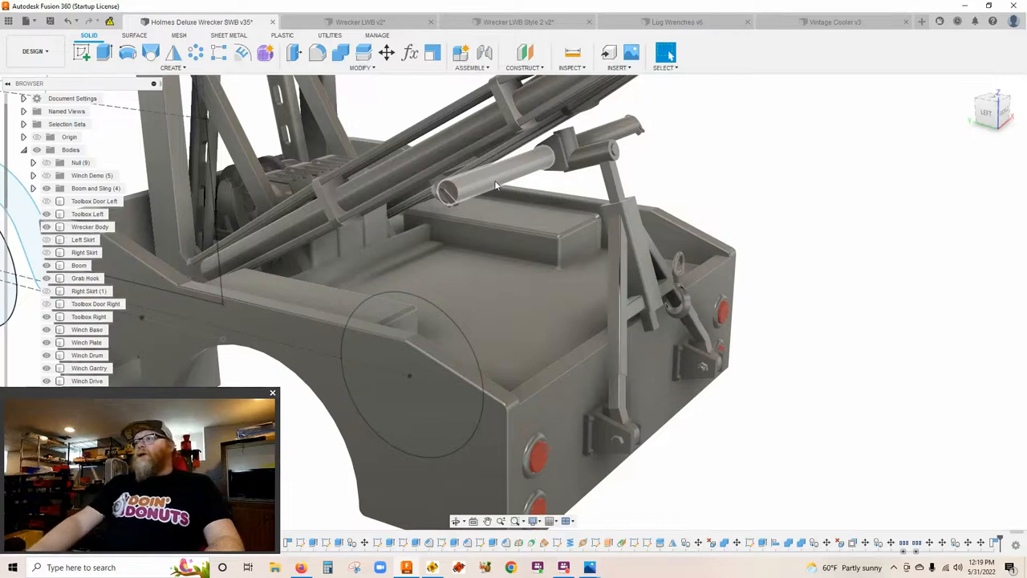
{"action": "scroll", "coordinate": [511, 174], "scroll_direction": "down", "scroll_amount": 1}
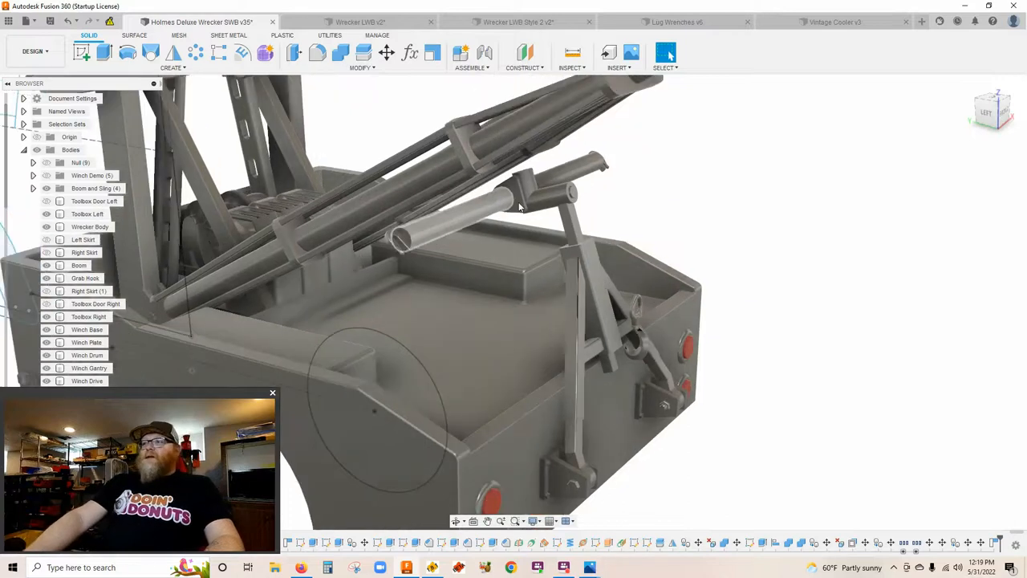
{"action": "scroll", "coordinate": [519, 207], "scroll_direction": "up", "scroll_amount": 2}
{"action": "scroll", "coordinate": [481, 212], "scroll_direction": "up", "scroll_amount": 1}
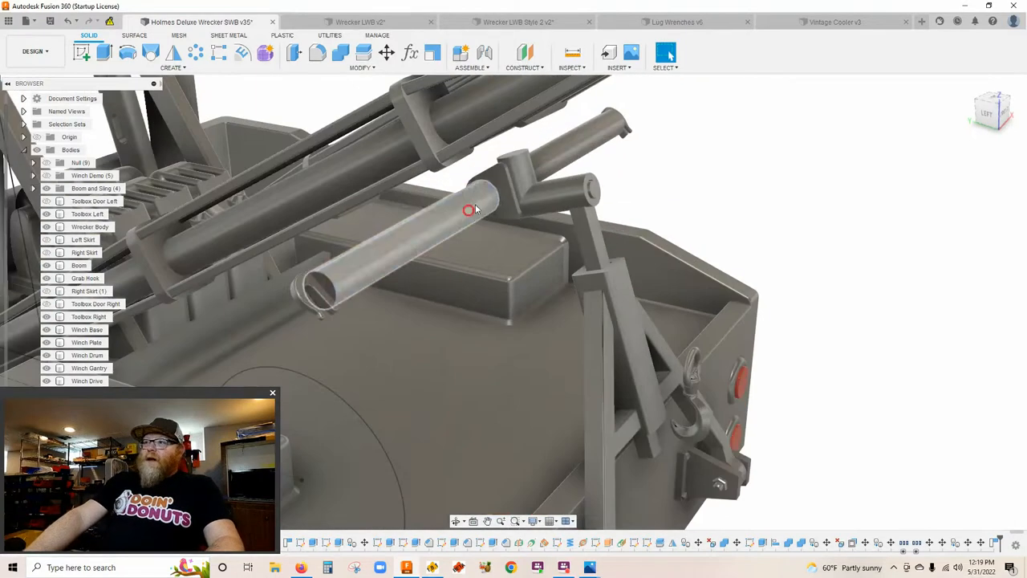
{"action": "left_click", "coordinate": [470, 215]}
Hide the cylinder and one rear boom-arm piece, exposing the hinge bracket on the back of the bed.
{"action": "key", "text": "Delete"}
{"action": "scroll", "coordinate": [662, 214], "scroll_direction": "up", "scroll_amount": 2}
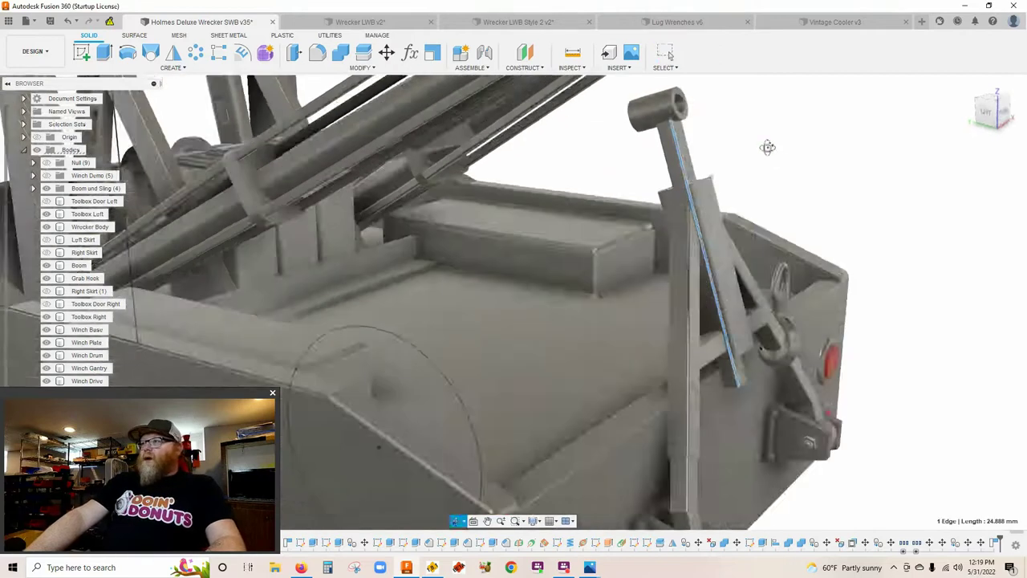
{"action": "left_click_drag", "start_coordinate": [685, 164], "coordinate": [698, 262]}
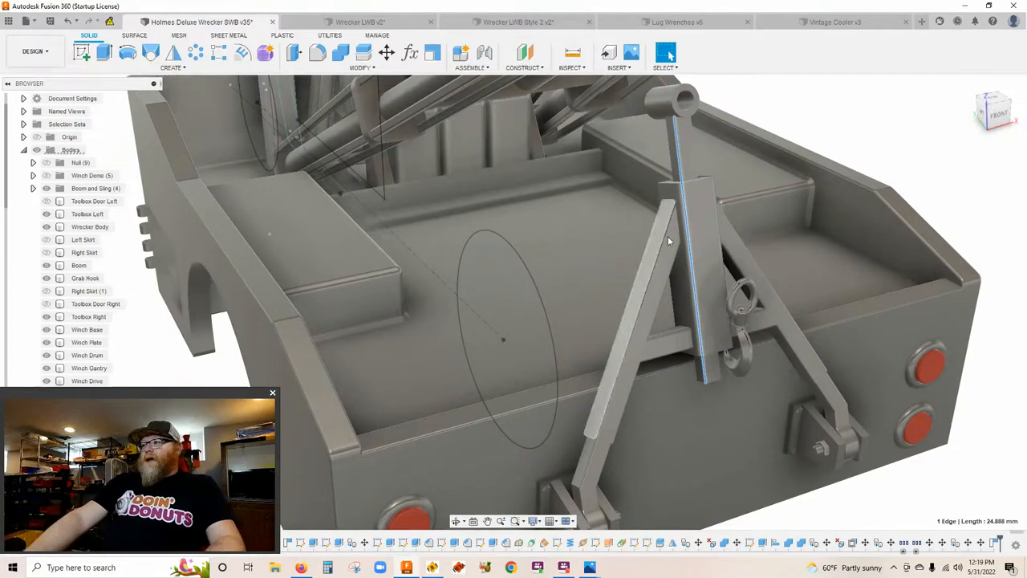
{"action": "scroll", "coordinate": [694, 210], "scroll_direction": "up", "scroll_amount": 2}
{"action": "scroll", "coordinate": [713, 231], "scroll_direction": "up", "scroll_amount": 2}
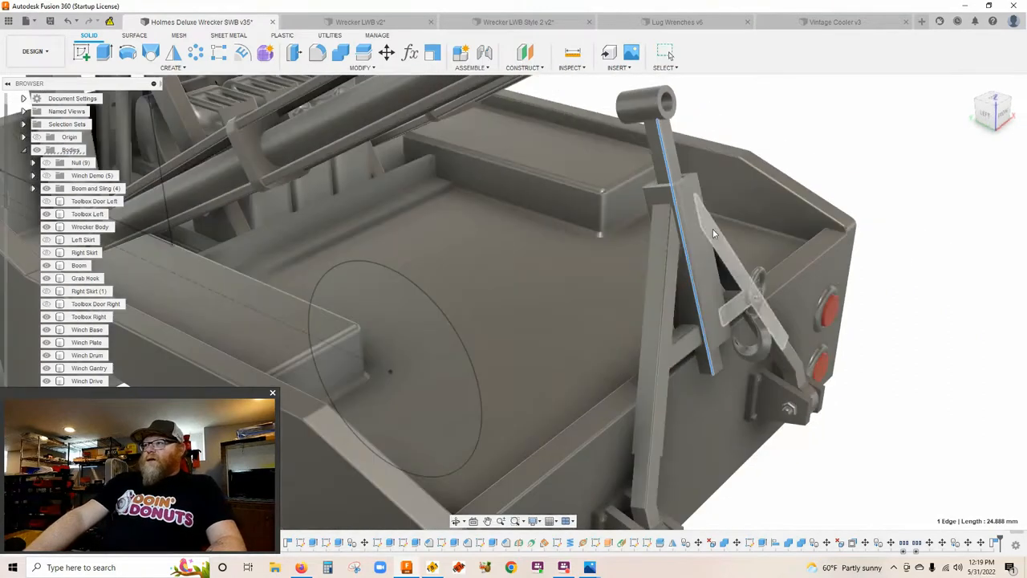
{"action": "scroll", "coordinate": [683, 187], "scroll_direction": "up", "scroll_amount": 2}
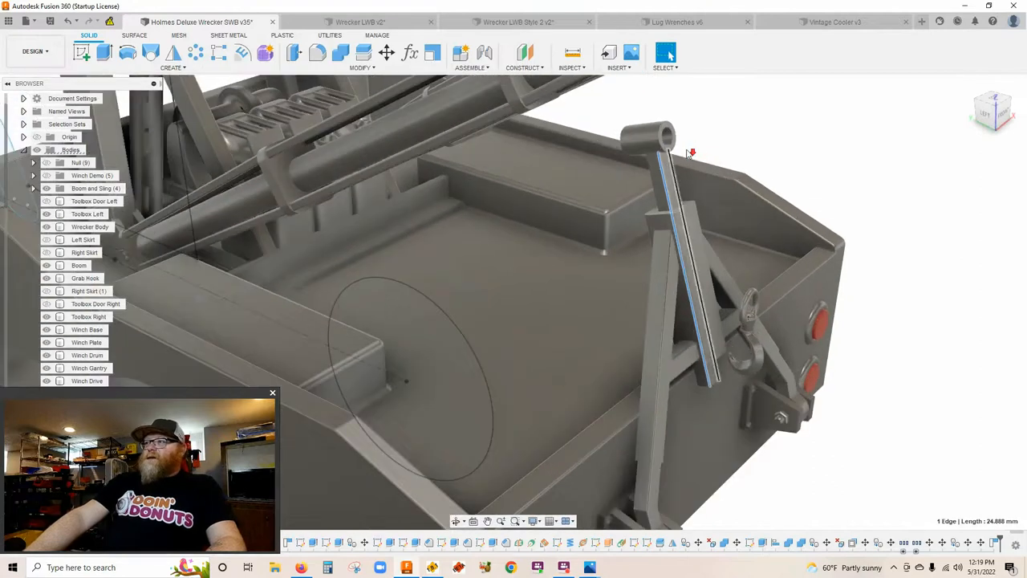
{"action": "scroll", "coordinate": [674, 192], "scroll_direction": "down", "scroll_amount": 2}
{"action": "scroll", "coordinate": [681, 243], "scroll_direction": "up", "scroll_amount": 2}
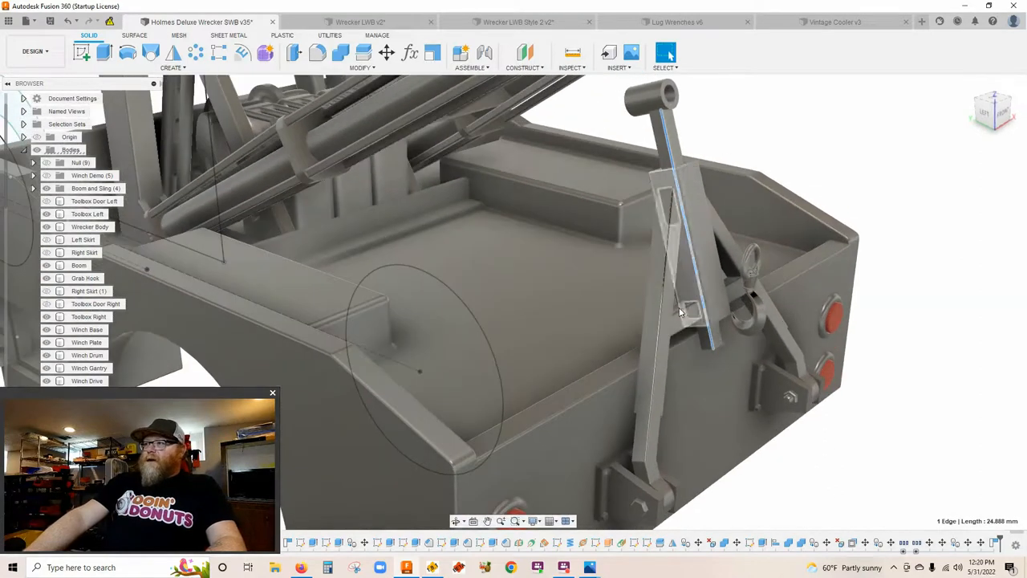
{"action": "left_click", "coordinate": [674, 141]}
{"action": "key", "text": "v"}
{"action": "left_click", "coordinate": [893, 148]}
{"action": "mouse_move", "coordinate": [894, 148]}
{"action": "left_mouse_down"}
{"action": "mouse_move", "coordinate": [670, 55]}
{"action": "mouse_move", "coordinate": [603, 444]}
{"action": "left_mouse_up"}
{"action": "scroll", "coordinate": [603, 444], "scroll_direction": "up", "scroll_amount": 3}
{"action": "scroll", "coordinate": [585, 434], "scroll_direction": "up", "scroll_amount": 2}
{"action": "scroll", "coordinate": [586, 433], "scroll_direction": "up", "scroll_amount": 2}
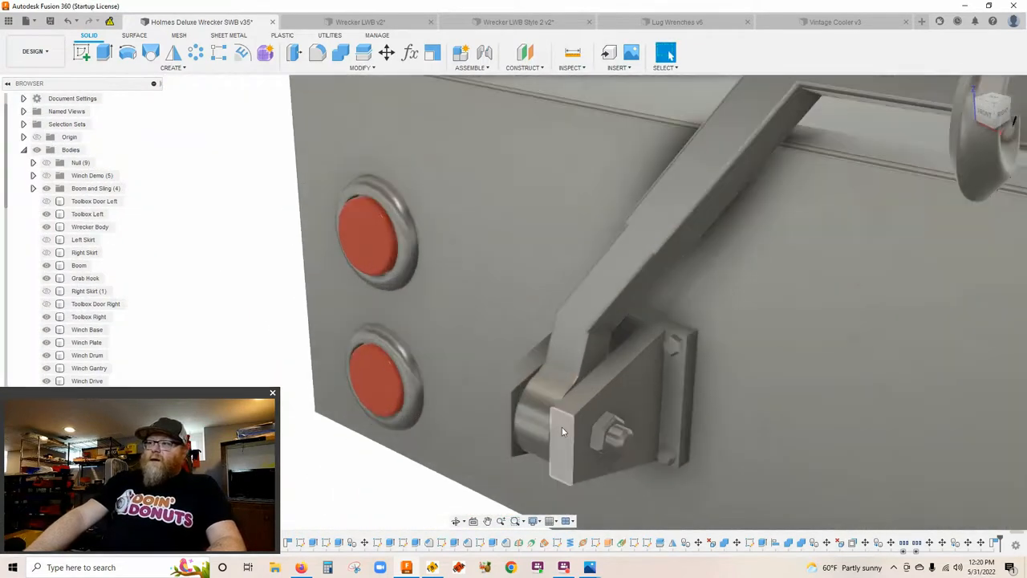
{"action": "scroll", "coordinate": [550, 407], "scroll_direction": "down", "scroll_amount": 4}
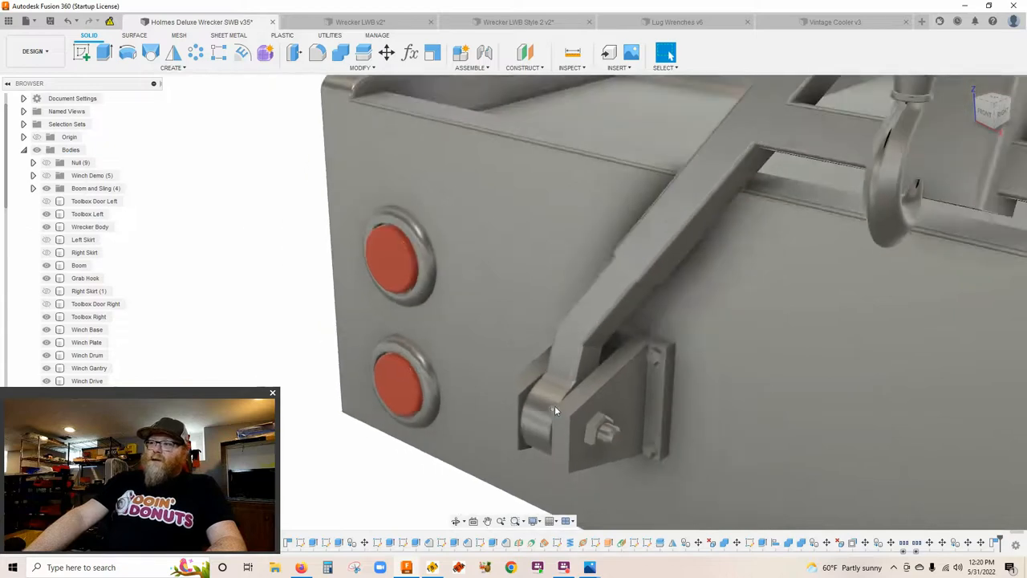
Hide the hinge bolt with V so the empty hole in the mounting plate shows, and highlight the plate face.
{"action": "mouse_move", "coordinate": [553, 413]}
{"action": "left_mouse_down"}
{"action": "mouse_move", "coordinate": [401, 252]}
{"action": "mouse_move", "coordinate": [726, 412]}
{"action": "left_mouse_up"}
{"action": "scroll", "coordinate": [523, 316], "scroll_direction": "up", "scroll_amount": 2}
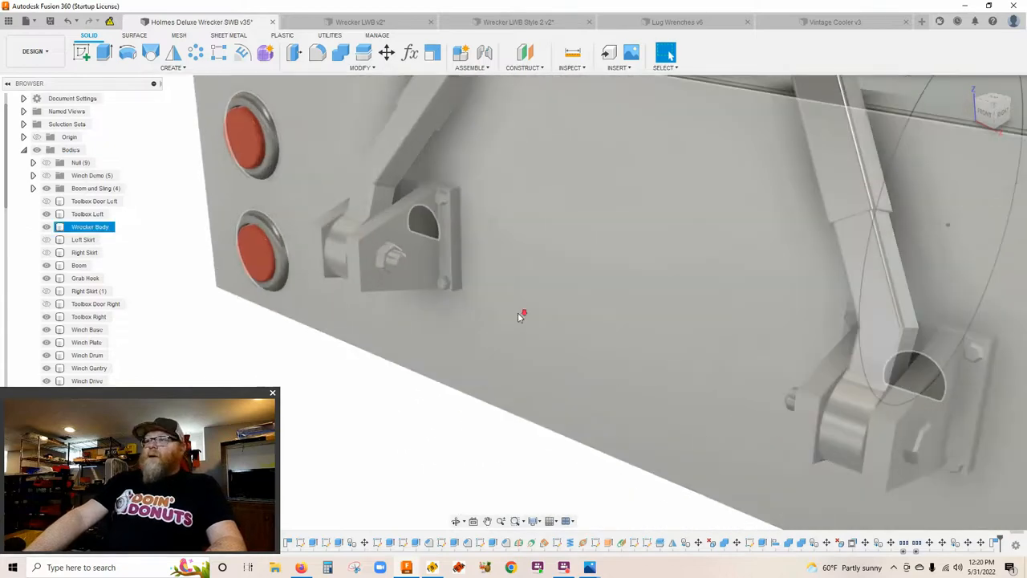
{"action": "scroll", "coordinate": [654, 358], "scroll_direction": "up", "scroll_amount": 2}
{"action": "scroll", "coordinate": [615, 334], "scroll_direction": "up", "scroll_amount": 2}
{"action": "scroll", "coordinate": [615, 333], "scroll_direction": "up", "scroll_amount": 2}
{"action": "scroll", "coordinate": [587, 287], "scroll_direction": "up", "scroll_amount": 2}
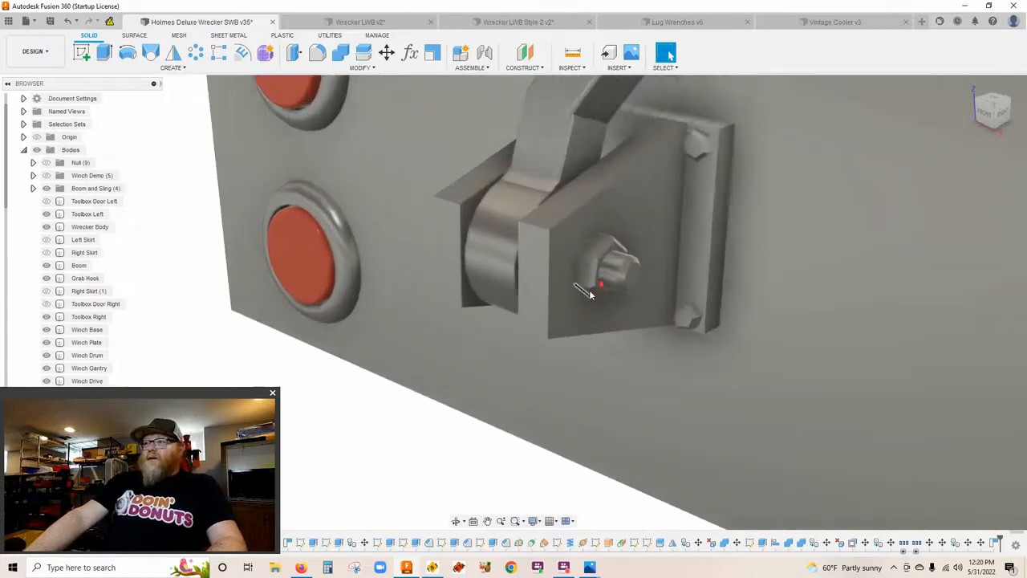
{"action": "scroll", "coordinate": [586, 294], "scroll_direction": "up", "scroll_amount": 2}
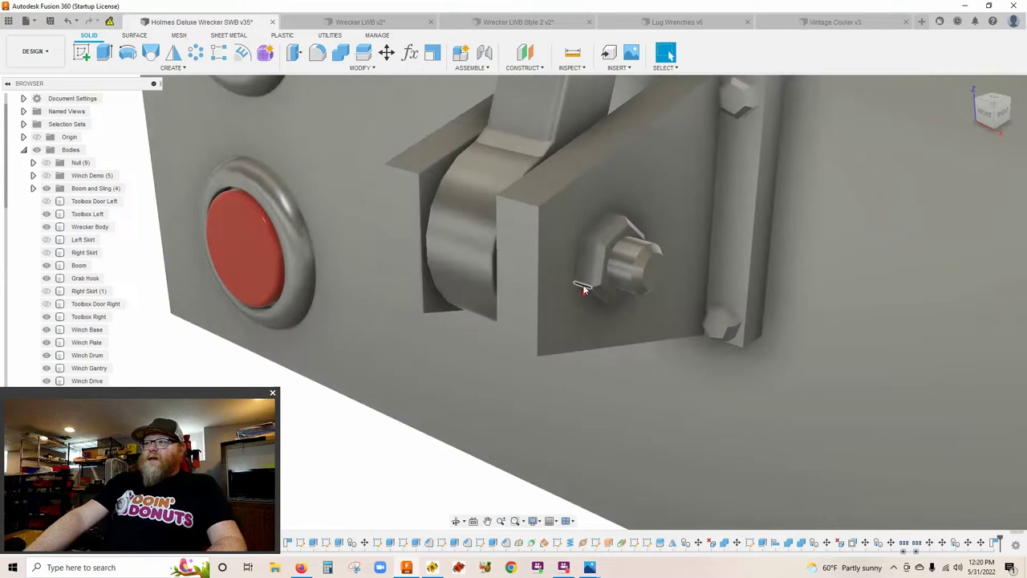
{"action": "left_click", "coordinate": [627, 268]}
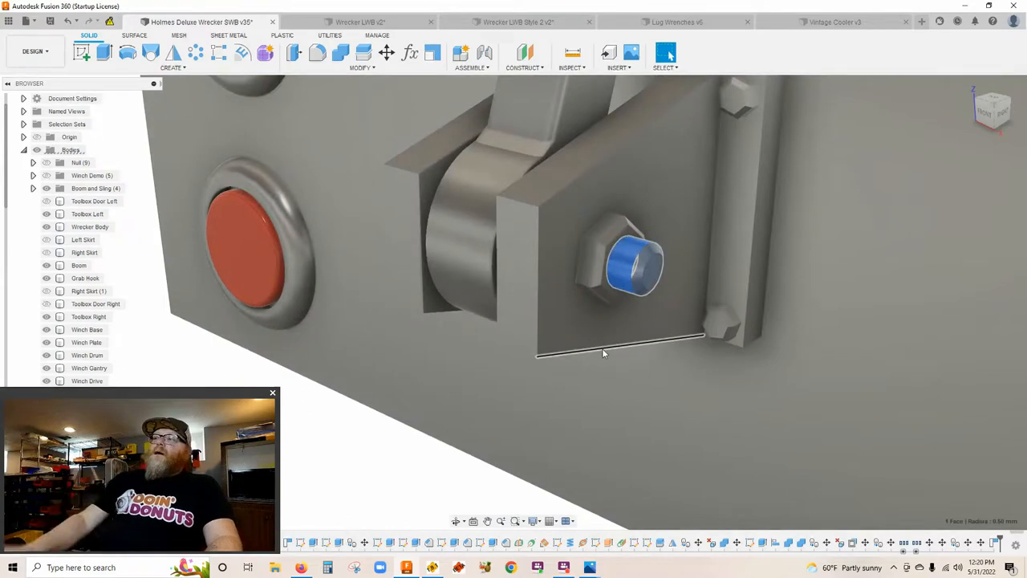
{"action": "scroll", "coordinate": [586, 255], "scroll_direction": "down", "scroll_amount": 2}
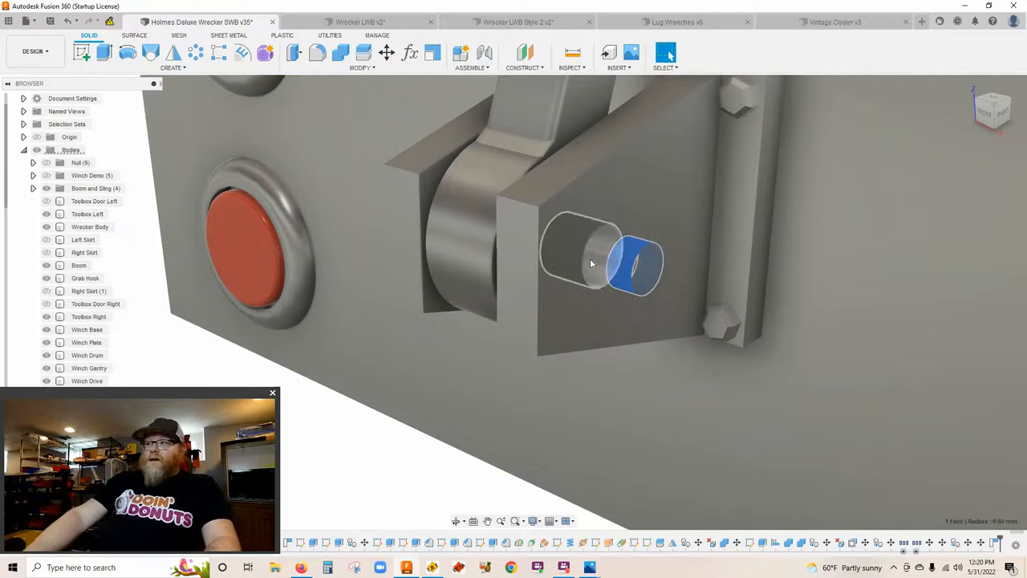
{"action": "key", "text": "v"}
{"action": "left_click", "coordinate": [571, 302]}
{"action": "left_click_drag", "start_coordinate": [571, 303], "coordinate": [588, 276]}
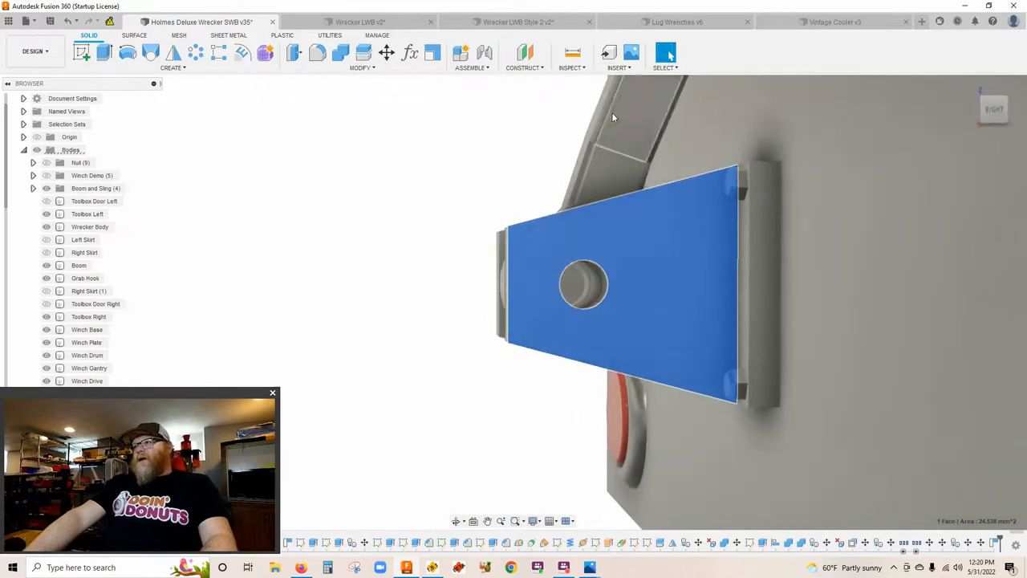
{"action": "scroll", "coordinate": [584, 248], "scroll_direction": "up", "scroll_amount": 2}
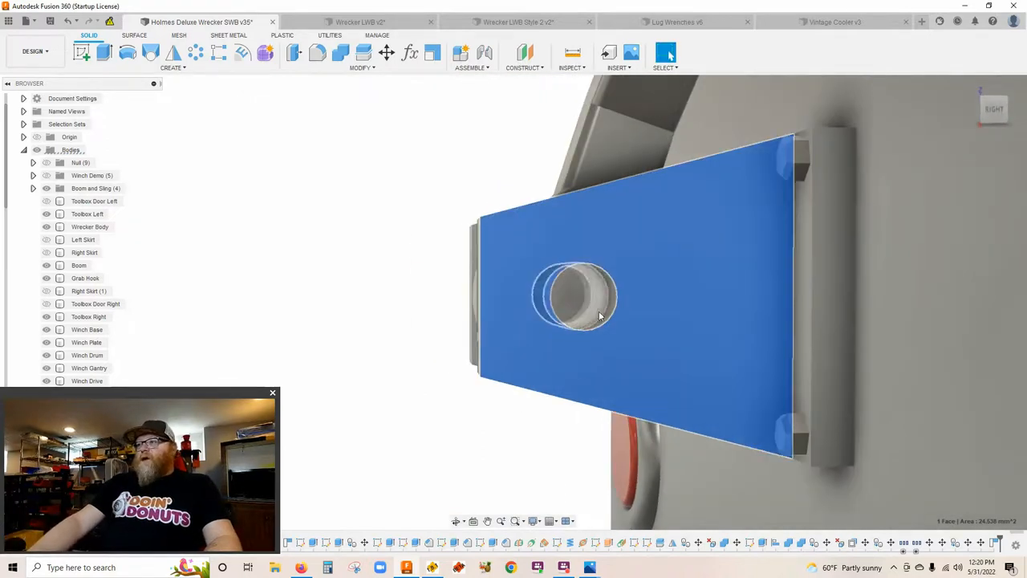
{"action": "left_click_drag", "start_coordinate": [571, 301], "coordinate": [580, 309]}
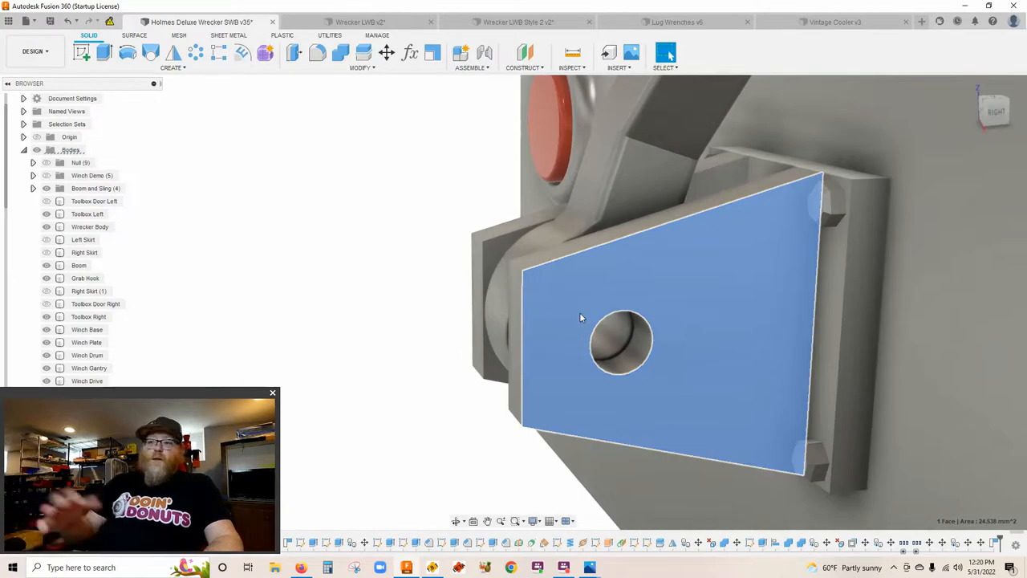
{"action": "scroll", "coordinate": [599, 292], "scroll_direction": "down", "scroll_amount": 2}
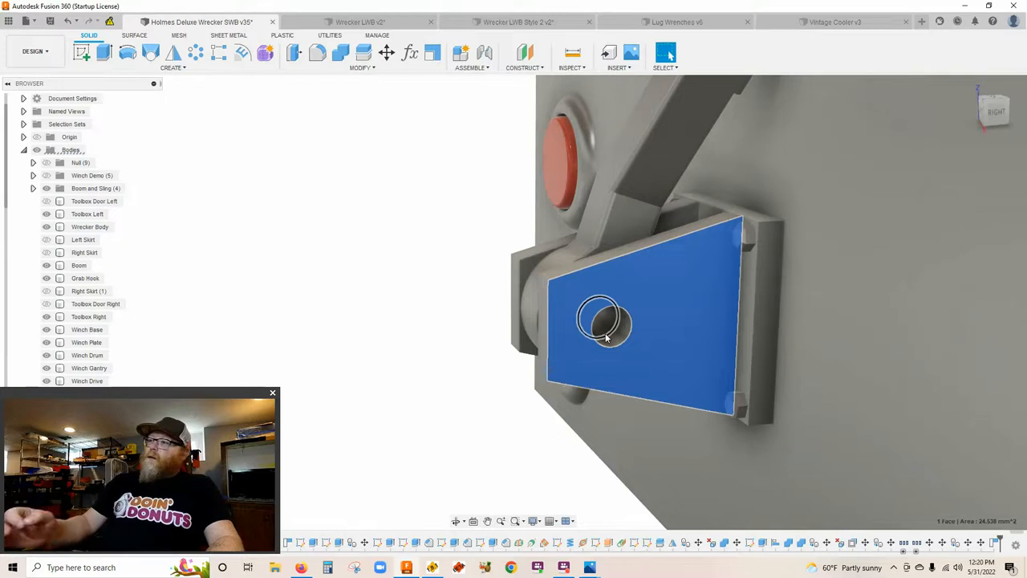
{"action": "left_click_drag", "start_coordinate": [607, 337], "coordinate": [679, 370]}
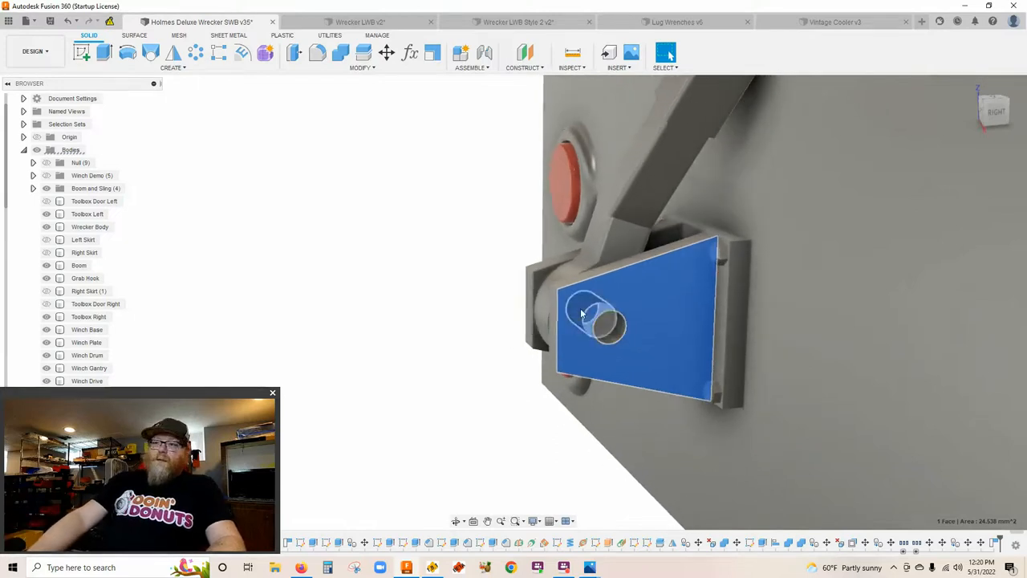
{"action": "scroll", "coordinate": [608, 333], "scroll_direction": "up", "scroll_amount": 2}
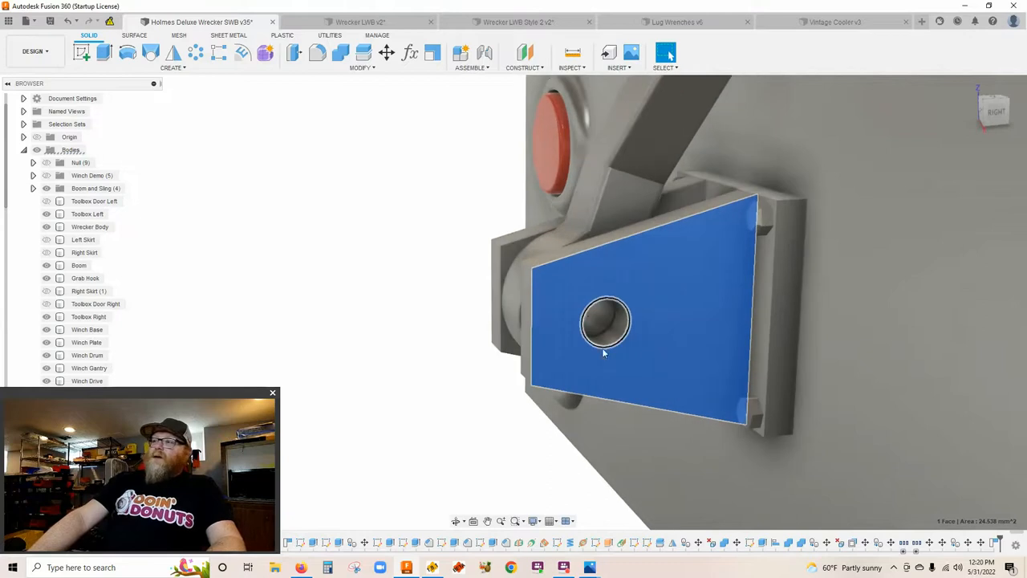
{"action": "scroll", "coordinate": [628, 346], "scroll_direction": "down", "scroll_amount": 2}
{"action": "scroll", "coordinate": [627, 347], "scroll_direction": "down", "scroll_amount": 2}
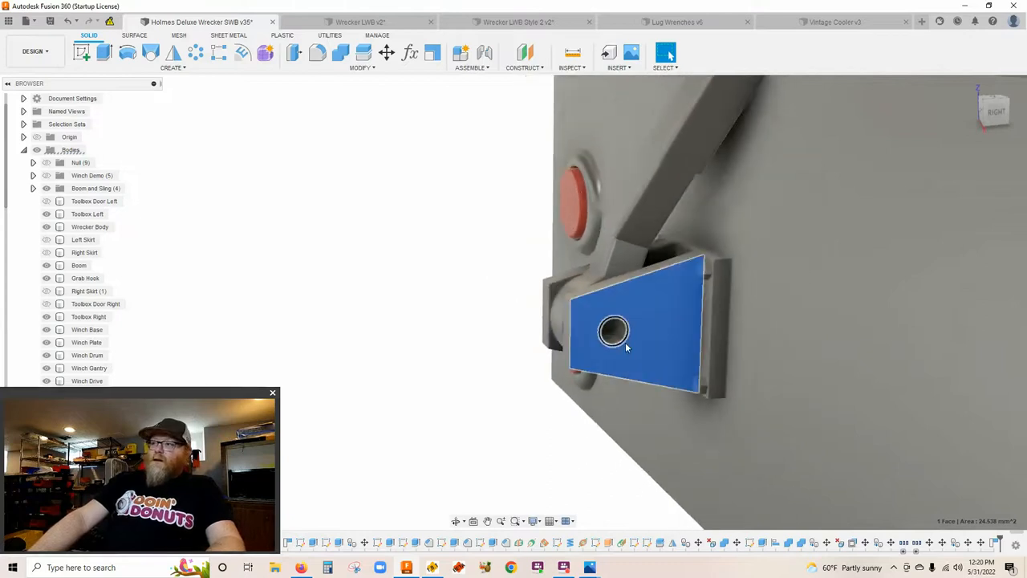
{"action": "scroll", "coordinate": [627, 350], "scroll_direction": "down", "scroll_amount": 2}
{"action": "scroll", "coordinate": [626, 355], "scroll_direction": "down", "scroll_amount": 2}
{"action": "scroll", "coordinate": [625, 354], "scroll_direction": "down", "scroll_amount": 2}
{"action": "mouse_move", "coordinate": [625, 354]}
{"action": "left_mouse_down"}
{"action": "mouse_move", "coordinate": [603, 385]}
{"action": "mouse_move", "coordinate": [698, 378]}
{"action": "left_mouse_up"}
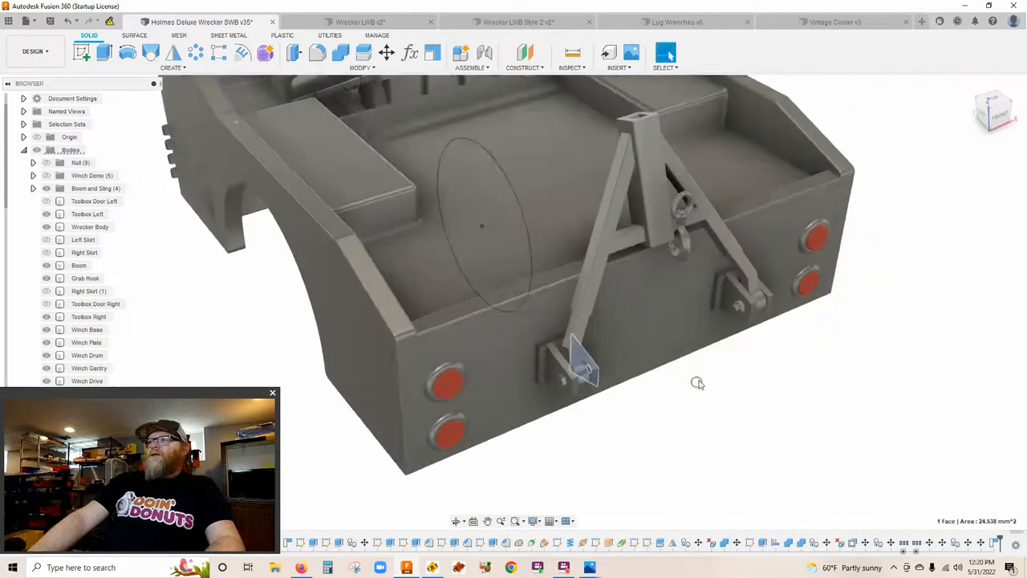
{"action": "scroll", "coordinate": [676, 455], "scroll_direction": "up", "scroll_amount": 2}
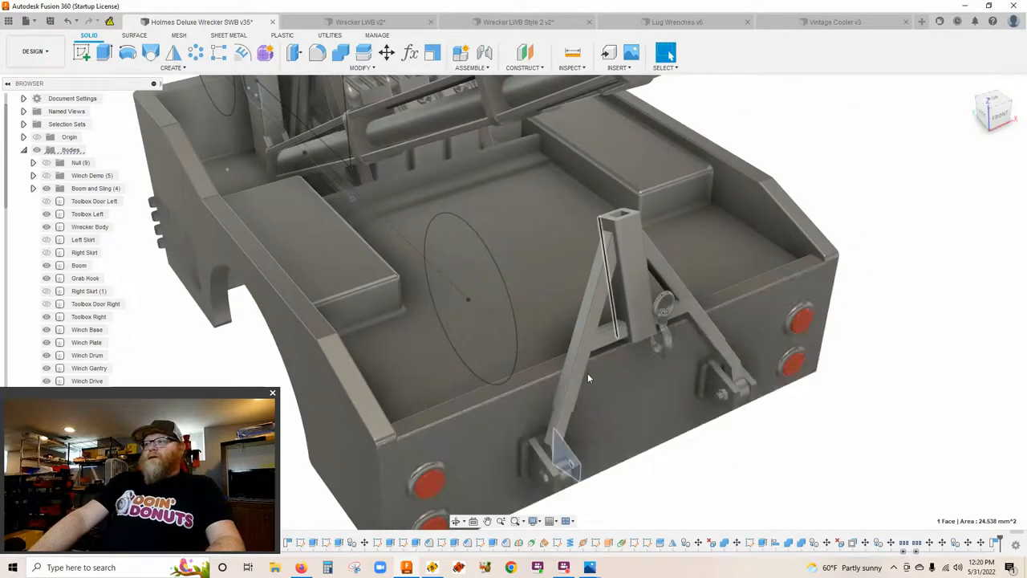
{"action": "scroll", "coordinate": [601, 327], "scroll_direction": "up", "scroll_amount": 2}
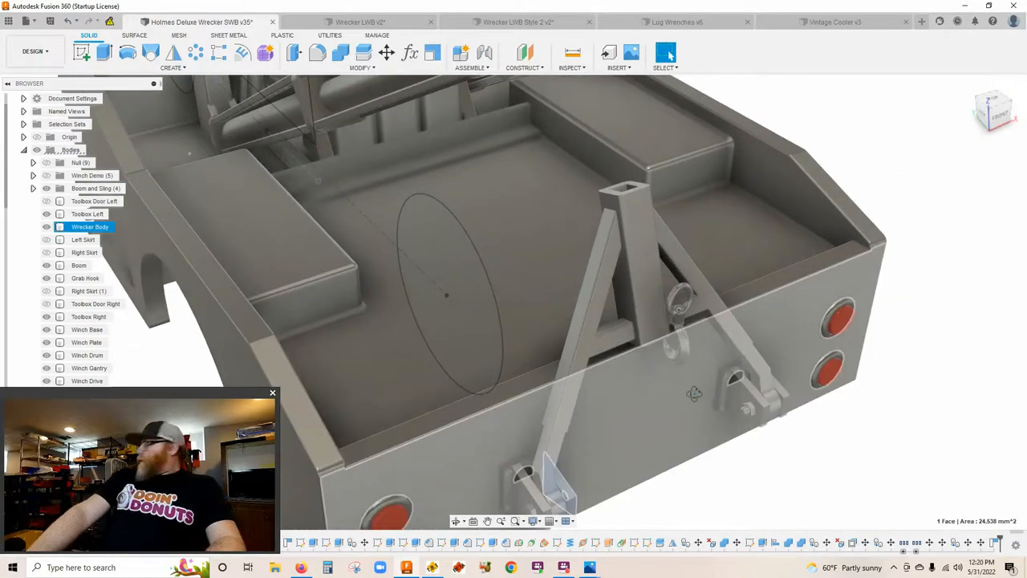
{"action": "mouse_move", "coordinate": [694, 399]}
{"action": "left_mouse_down"}
{"action": "mouse_move", "coordinate": [716, 359]}
{"action": "mouse_move", "coordinate": [734, 274]}
{"action": "left_mouse_up"}
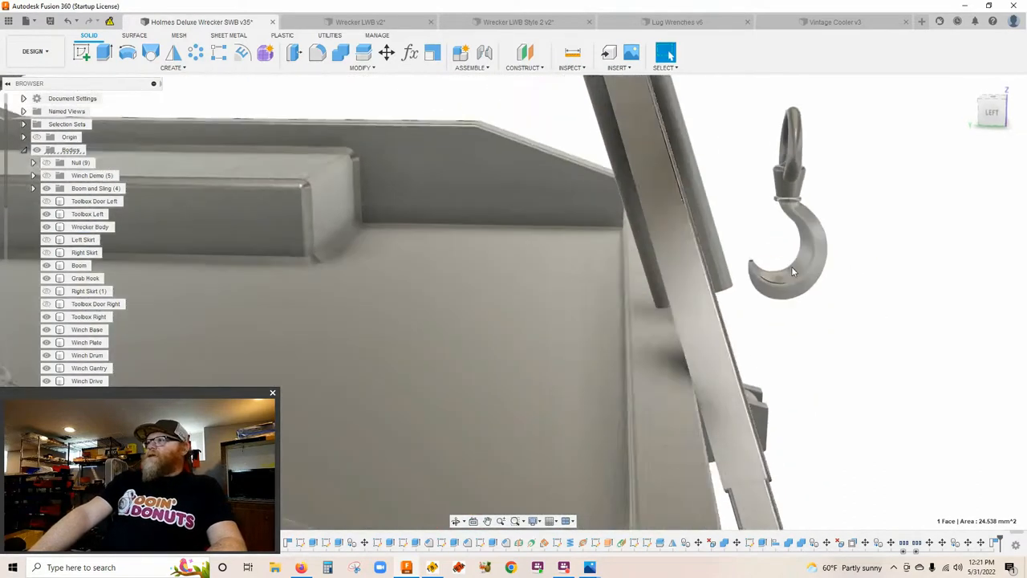
{"action": "left_click_drag", "start_coordinate": [734, 274], "coordinate": [796, 282]}
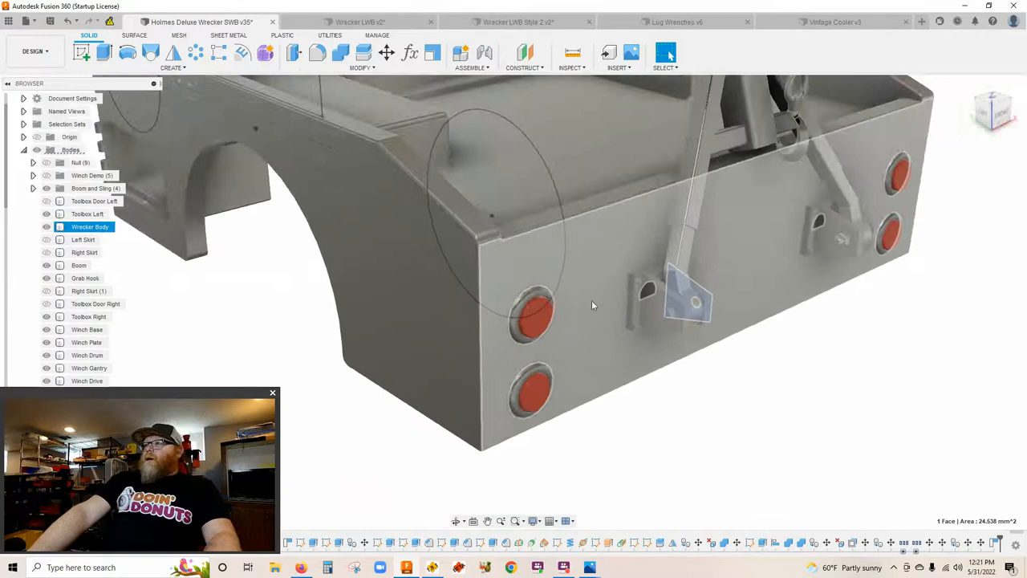
{"action": "scroll", "coordinate": [508, 322], "scroll_direction": "up", "scroll_amount": 2}
{"action": "scroll", "coordinate": [511, 346], "scroll_direction": "up", "scroll_amount": 2}
{"action": "scroll", "coordinate": [510, 346], "scroll_direction": "up", "scroll_amount": 2}
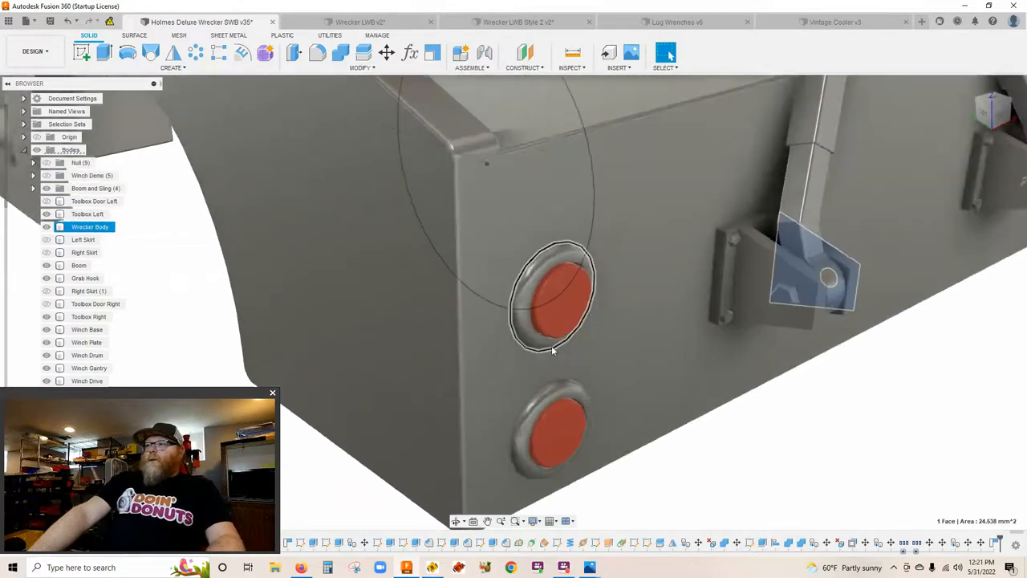
{"action": "scroll", "coordinate": [554, 349], "scroll_direction": "up", "scroll_amount": 2}
{"action": "left_click", "coordinate": [566, 302]}
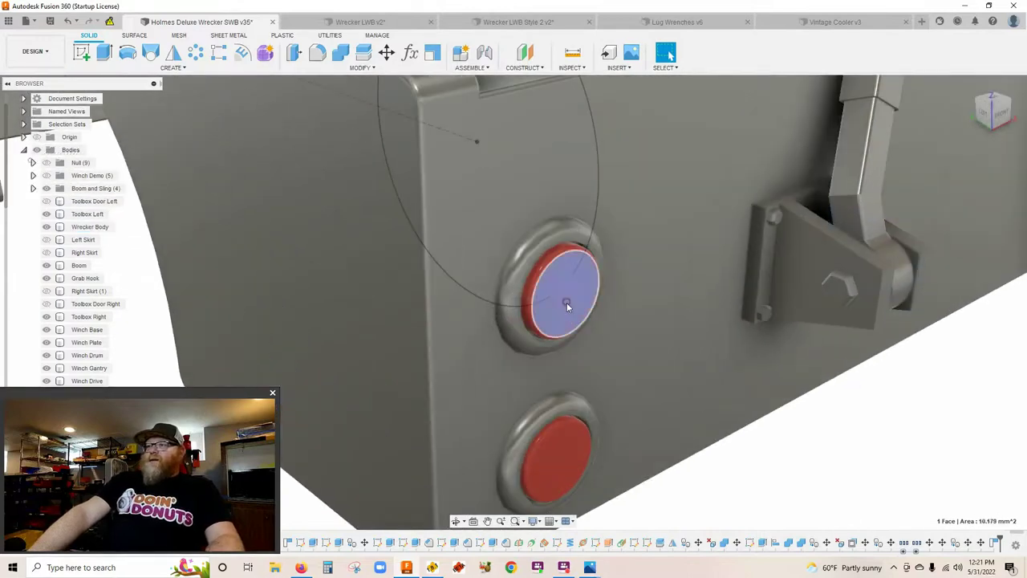
{"action": "left_click", "coordinate": [555, 433]}
{"action": "scroll", "coordinate": [554, 437], "scroll_direction": "down", "scroll_amount": 2}
{"action": "scroll", "coordinate": [551, 442], "scroll_direction": "down", "scroll_amount": 2}
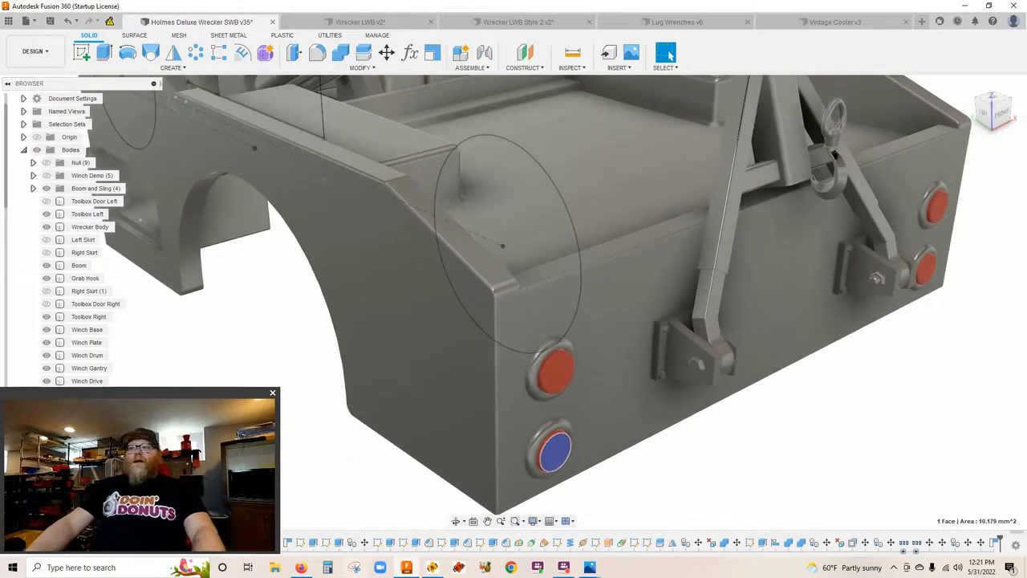
{"action": "scroll", "coordinate": [314, 371], "scroll_direction": "down", "scroll_amount": 1}
{"action": "scroll", "coordinate": [482, 337], "scroll_direction": "down", "scroll_amount": 1}
{"action": "scroll", "coordinate": [598, 305], "scroll_direction": "down", "scroll_amount": 2}
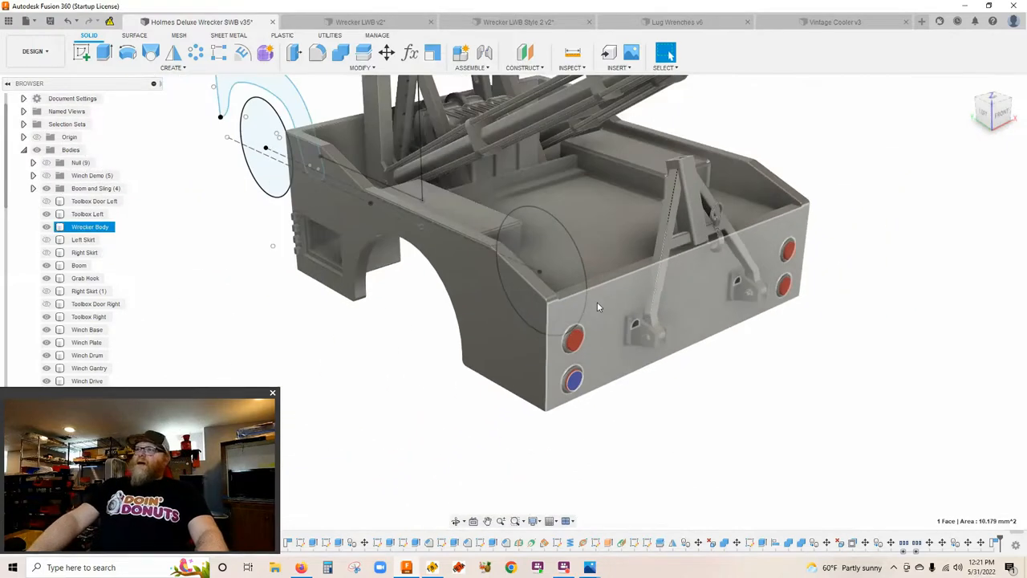
{"action": "scroll", "coordinate": [597, 302], "scroll_direction": "down", "scroll_amount": 2}
{"action": "scroll", "coordinate": [695, 240], "scroll_direction": "down", "scroll_amount": 1}
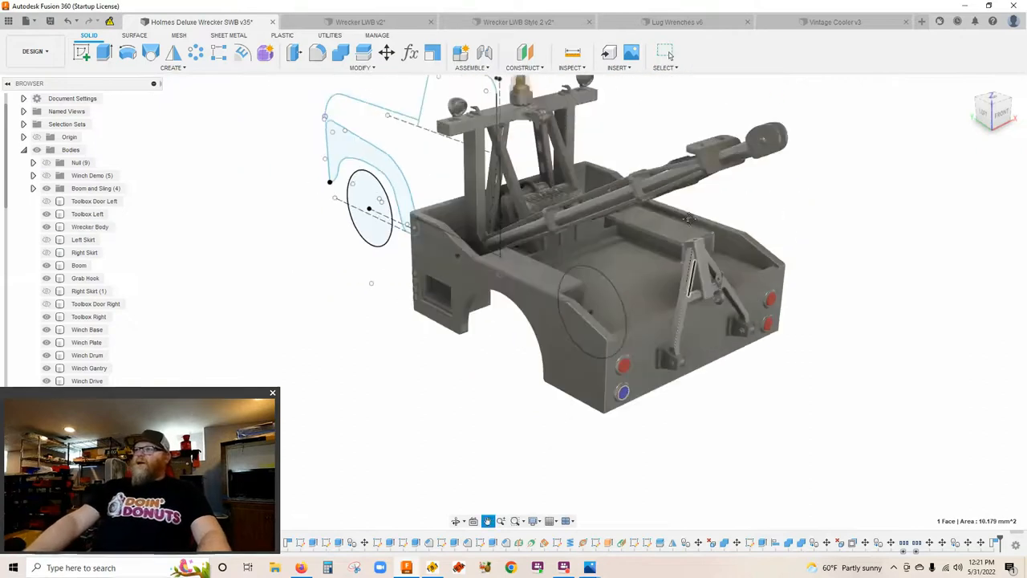
{"action": "left_click_drag", "start_coordinate": [690, 303], "coordinate": [643, 292]}
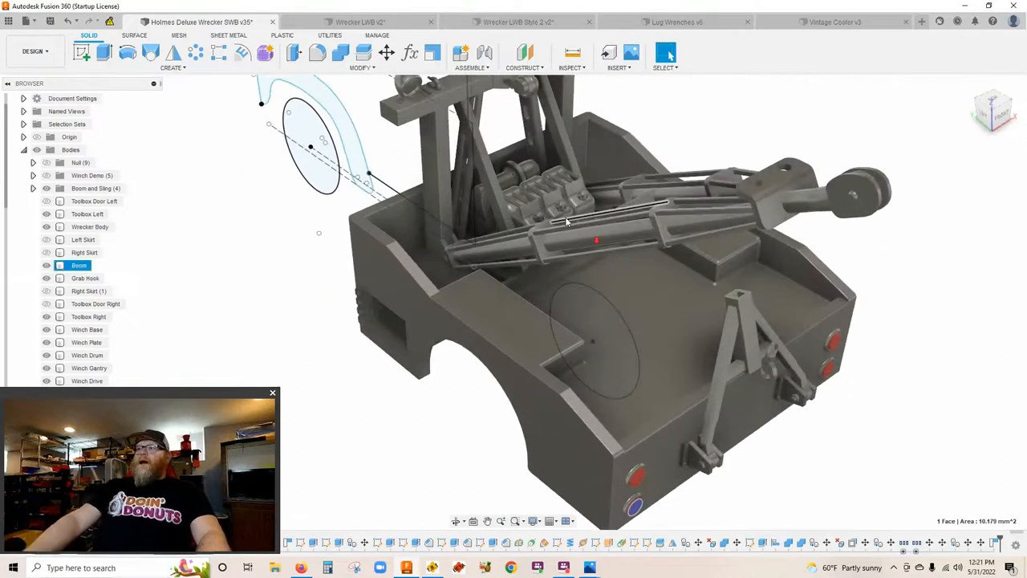
{"action": "scroll", "coordinate": [549, 210], "scroll_direction": "up", "scroll_amount": 1}
{"action": "scroll", "coordinate": [537, 240], "scroll_direction": "up", "scroll_amount": 1}
{"action": "scroll", "coordinate": [522, 265], "scroll_direction": "up", "scroll_amount": 1}
{"action": "scroll", "coordinate": [507, 292], "scroll_direction": "up", "scroll_amount": 1}
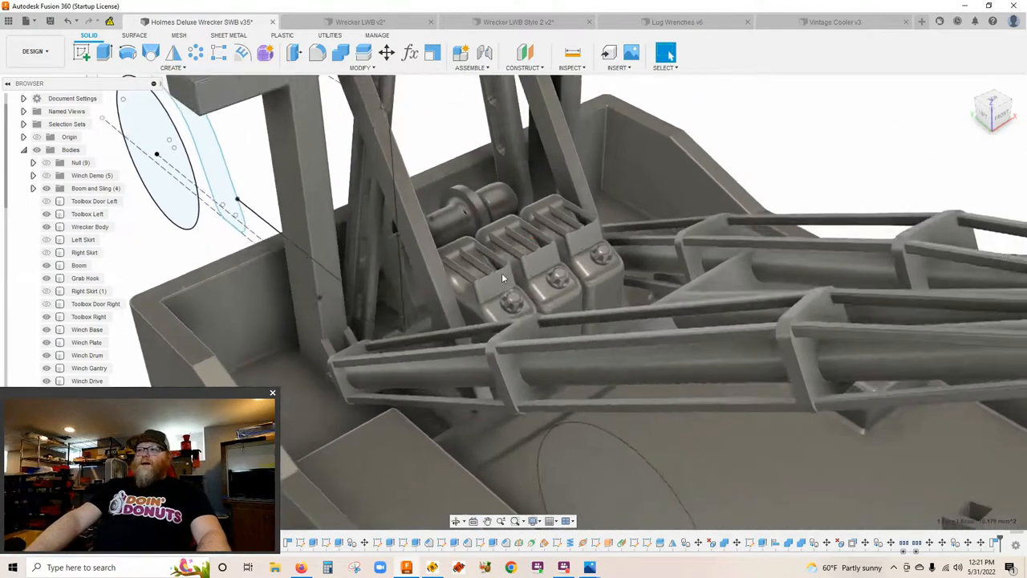
{"action": "scroll", "coordinate": [507, 292], "scroll_direction": "up", "scroll_amount": 1}
{"action": "left_click", "coordinate": [590, 379]}
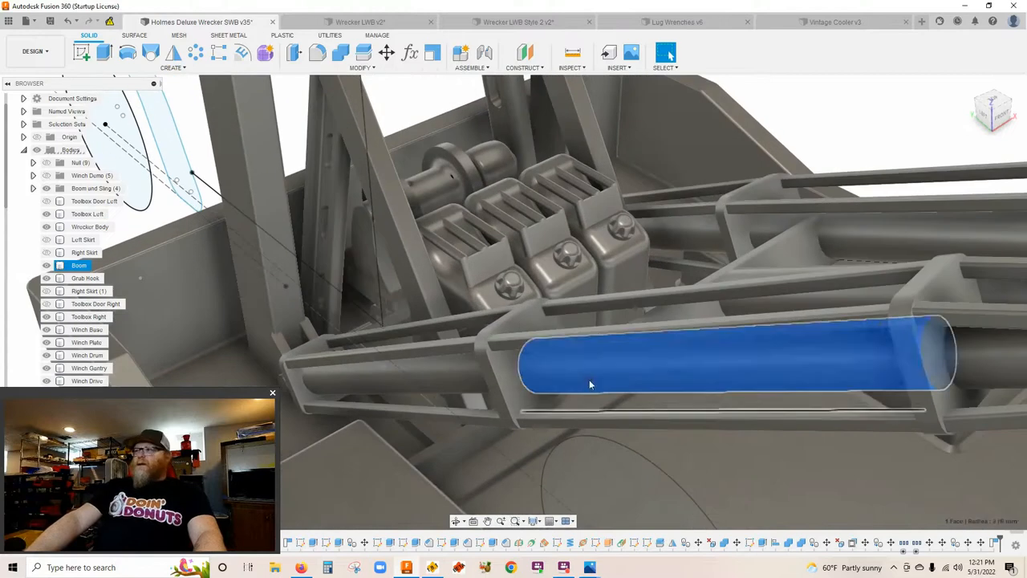
{"action": "scroll", "coordinate": [795, 423], "scroll_direction": "down", "scroll_amount": 5}
{"action": "scroll", "coordinate": [991, 334], "scroll_direction": "up", "scroll_amount": 1}
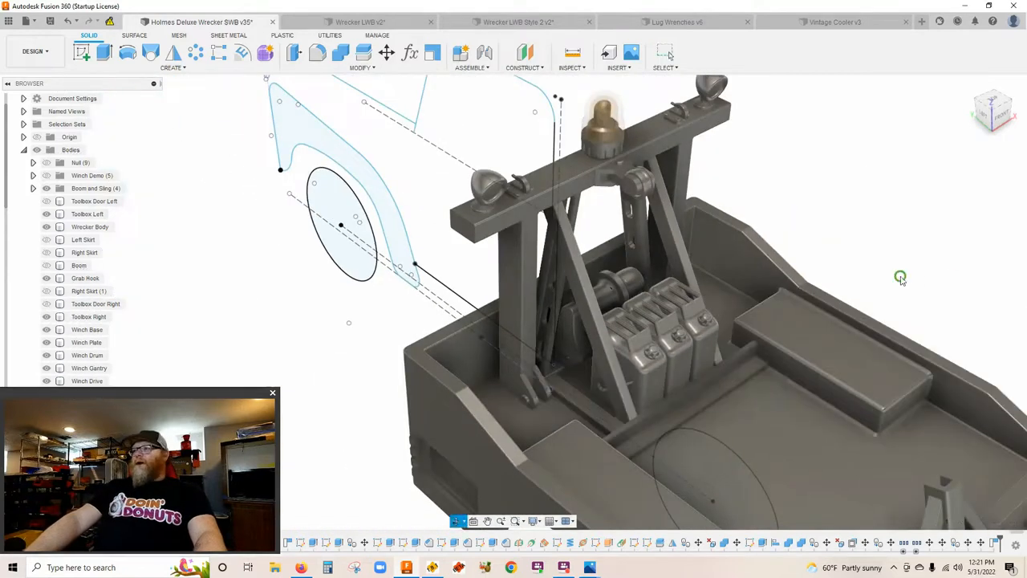
{"action": "scroll", "coordinate": [923, 274], "scroll_direction": "up", "scroll_amount": 1}
{"action": "scroll", "coordinate": [883, 289], "scroll_direction": "up", "scroll_amount": 1}
{"action": "scroll", "coordinate": [763, 321], "scroll_direction": "up", "scroll_amount": 1}
{"action": "scroll", "coordinate": [698, 349], "scroll_direction": "up", "scroll_amount": 1}
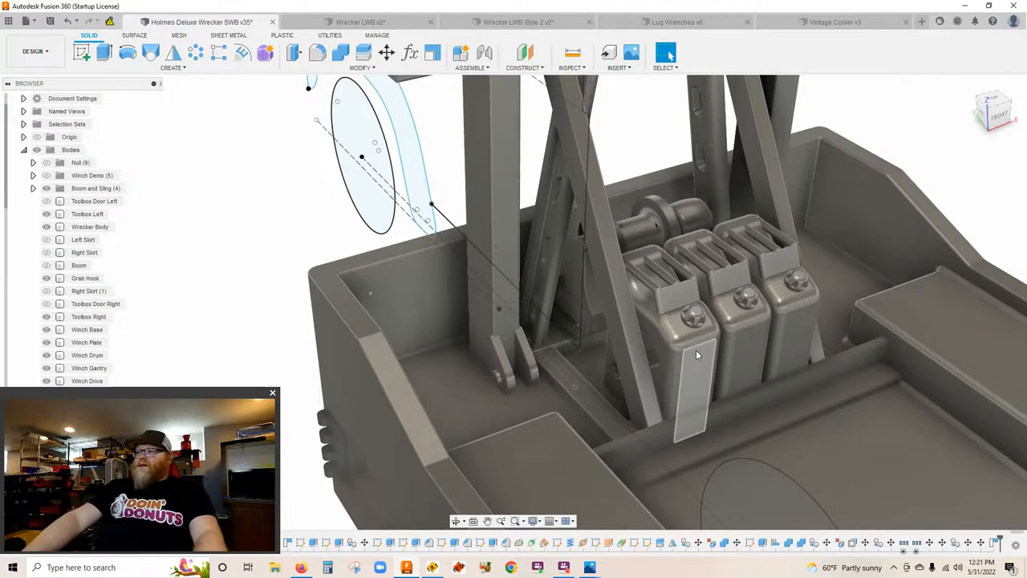
{"action": "mouse_move", "coordinate": [696, 353]}
{"action": "left_mouse_down"}
{"action": "mouse_move", "coordinate": [674, 347]}
{"action": "mouse_move", "coordinate": [666, 417]}
{"action": "mouse_move", "coordinate": [648, 363]}
{"action": "mouse_move", "coordinate": [621, 397]}
{"action": "left_mouse_up"}
{"action": "key", "text": "Escape"}
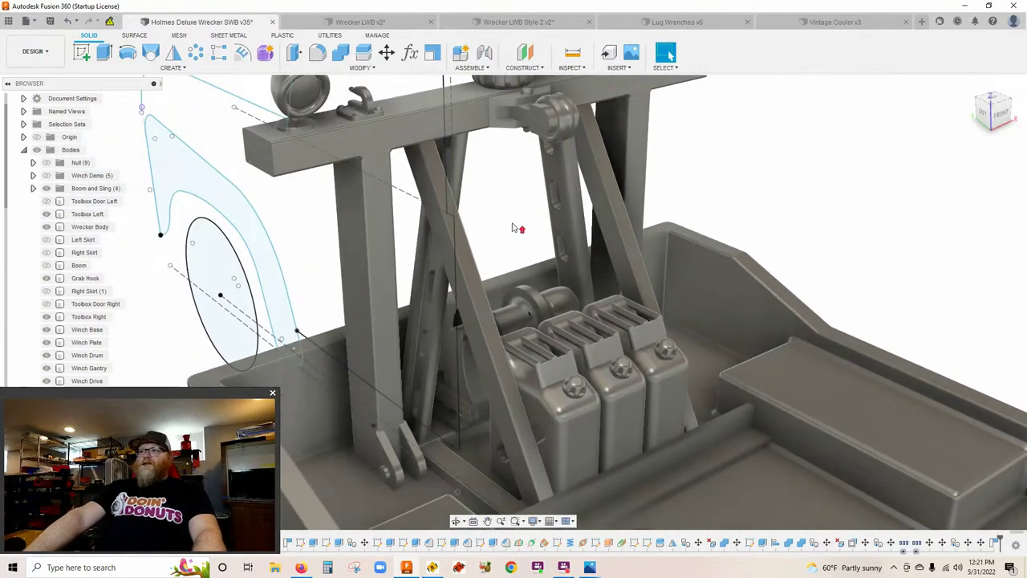
{"action": "mouse_move", "coordinate": [581, 345]}
{"action": "left_mouse_down"}
{"action": "mouse_move", "coordinate": [727, 347]}
{"action": "mouse_move", "coordinate": [696, 294]}
{"action": "left_mouse_up"}
{"action": "left_click", "coordinate": [681, 292]}
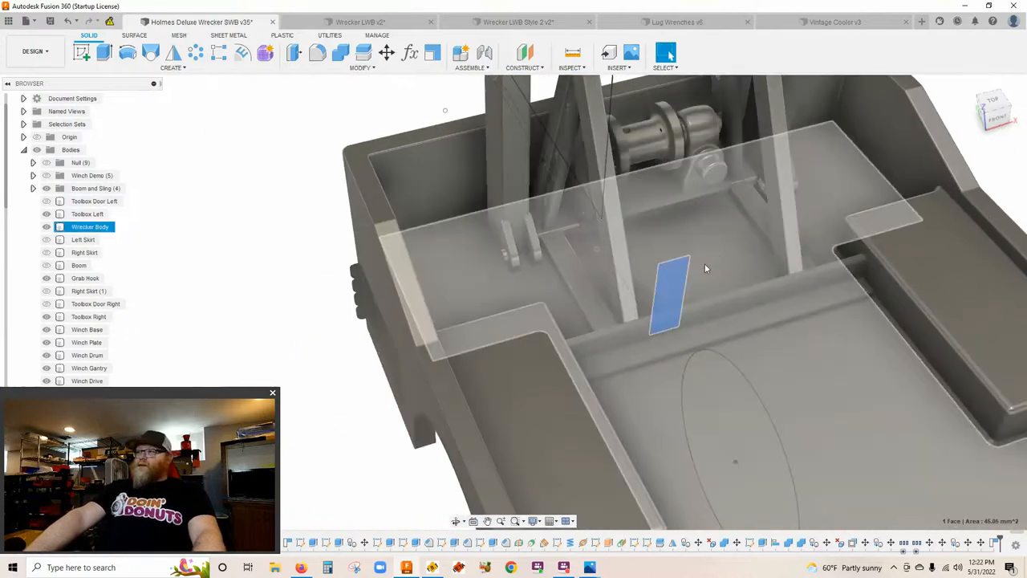
{"action": "scroll", "coordinate": [714, 271], "scroll_direction": "down", "scroll_amount": 3}
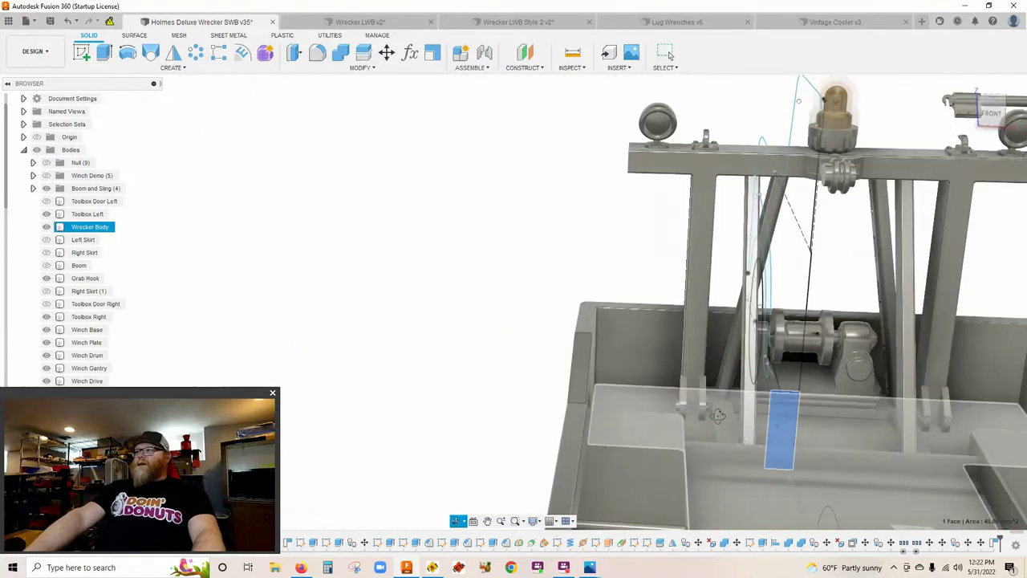
{"action": "mouse_move", "coordinate": [752, 398]}
{"action": "left_mouse_down"}
{"action": "mouse_move", "coordinate": [620, 415]}
{"action": "mouse_move", "coordinate": [800, 376]}
{"action": "mouse_move", "coordinate": [584, 344]}
{"action": "left_mouse_up"}
{"action": "scroll", "coordinate": [620, 414], "scroll_direction": "up", "scroll_amount": 2}
{"action": "scroll", "coordinate": [756, 358], "scroll_direction": "up", "scroll_amount": 2}
{"action": "left_click", "coordinate": [756, 358]}
{"action": "scroll", "coordinate": [756, 354], "scroll_direction": "up", "scroll_amount": 2}
{"action": "scroll", "coordinate": [724, 366], "scroll_direction": "up", "scroll_amount": 2}
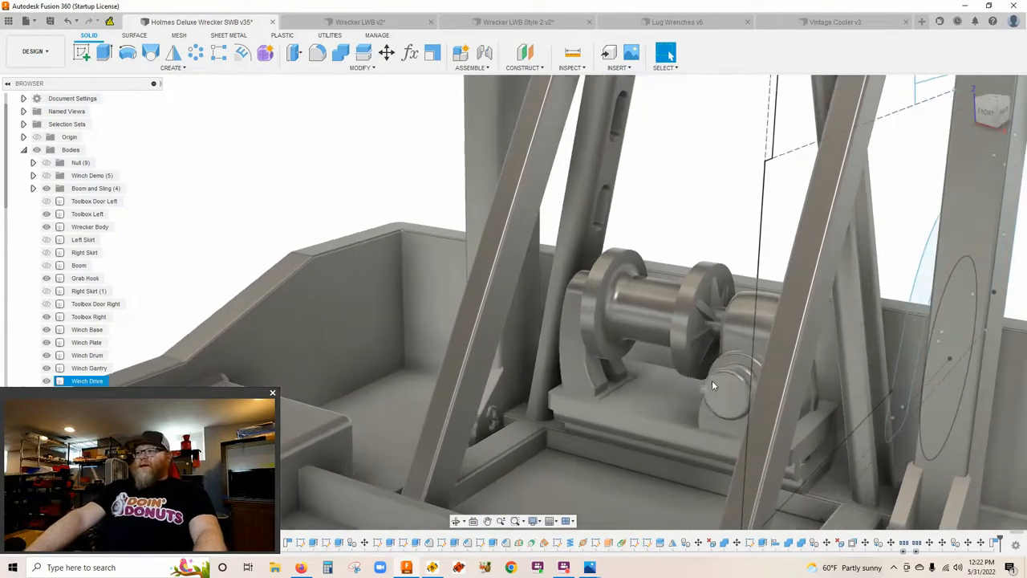
{"action": "scroll", "coordinate": [705, 383], "scroll_direction": "up", "scroll_amount": 2}
{"action": "scroll", "coordinate": [692, 384], "scroll_direction": "up", "scroll_amount": 2}
{"action": "left_click_drag", "start_coordinate": [692, 384], "coordinate": [655, 345]}
{"action": "scroll", "coordinate": [874, 267], "scroll_direction": "up", "scroll_amount": 2}
{"action": "scroll", "coordinate": [851, 261], "scroll_direction": "up", "scroll_amount": 2}
{"action": "left_click_drag", "start_coordinate": [820, 251], "coordinate": [786, 265]}
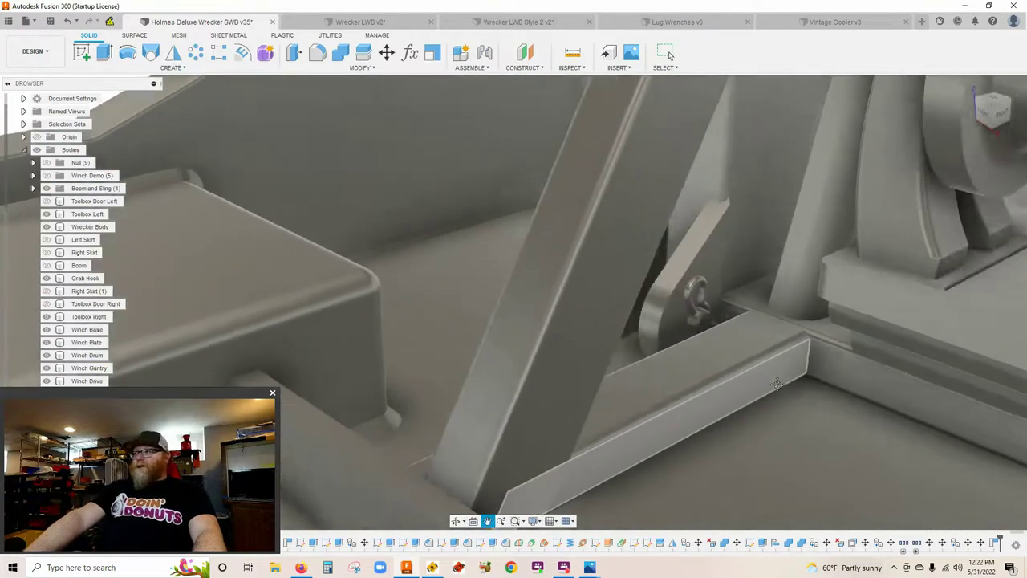
{"action": "left_click_drag", "start_coordinate": [879, 348], "coordinate": [653, 423]}
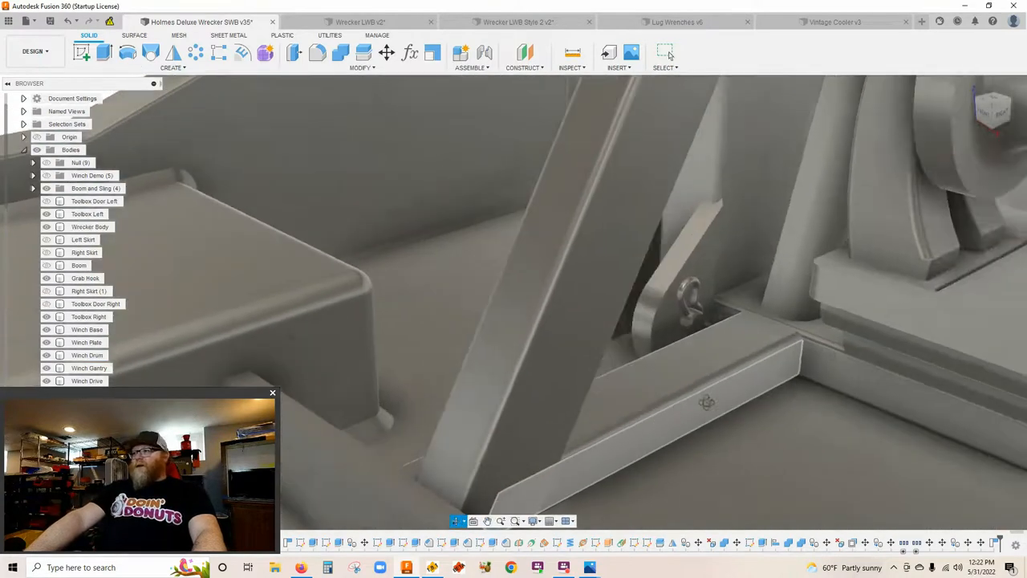
{"action": "mouse_move", "coordinate": [706, 402]}
{"action": "left_mouse_down"}
{"action": "mouse_move", "coordinate": [685, 385]}
{"action": "mouse_move", "coordinate": [692, 332]}
{"action": "left_mouse_up"}
{"action": "scroll", "coordinate": [684, 386], "scroll_direction": "up", "scroll_amount": 1}
{"action": "left_click_drag", "start_coordinate": [664, 399], "coordinate": [674, 315]}
{"action": "scroll", "coordinate": [714, 337], "scroll_direction": "down", "scroll_amount": 5}
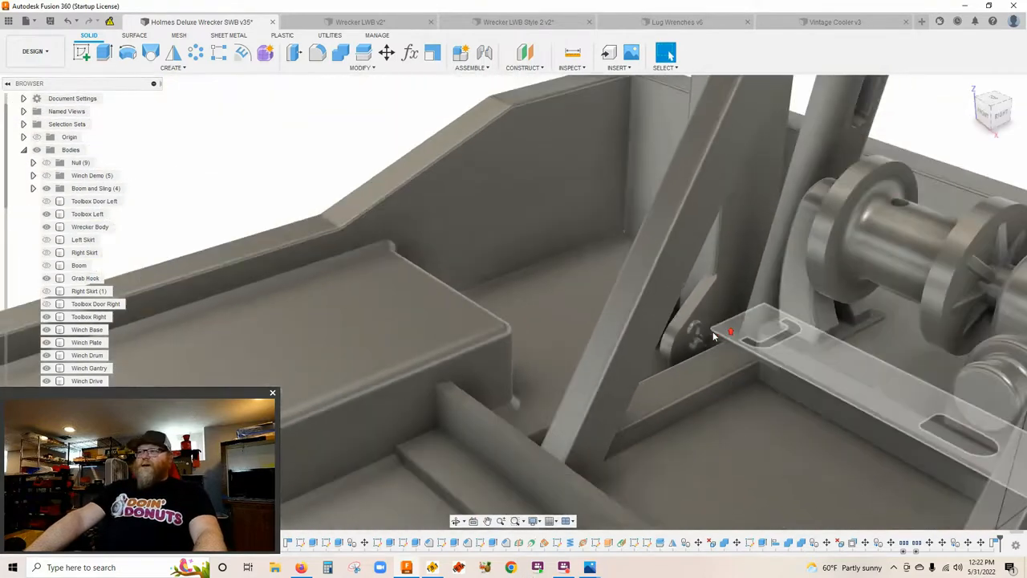
{"action": "scroll", "coordinate": [714, 337], "scroll_direction": "down", "scroll_amount": 2}
{"action": "scroll", "coordinate": [714, 337], "scroll_direction": "down", "scroll_amount": 1}
{"action": "scroll", "coordinate": [727, 329], "scroll_direction": "down", "scroll_amount": 2}
{"action": "scroll", "coordinate": [730, 326], "scroll_direction": "down", "scroll_amount": 2}
{"action": "scroll", "coordinate": [732, 329], "scroll_direction": "down", "scroll_amount": 2}
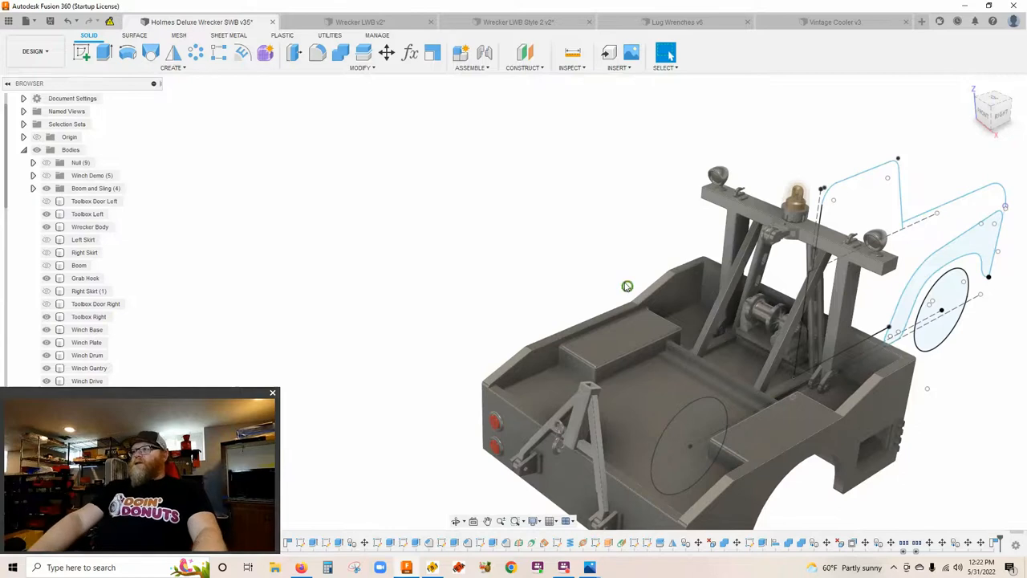
{"action": "mouse_move", "coordinate": [628, 289]}
{"action": "left_mouse_down"}
{"action": "mouse_move", "coordinate": [743, 288]}
{"action": "mouse_move", "coordinate": [595, 328]}
{"action": "left_mouse_up"}
{"action": "scroll", "coordinate": [595, 327], "scroll_direction": "up", "scroll_amount": 2}
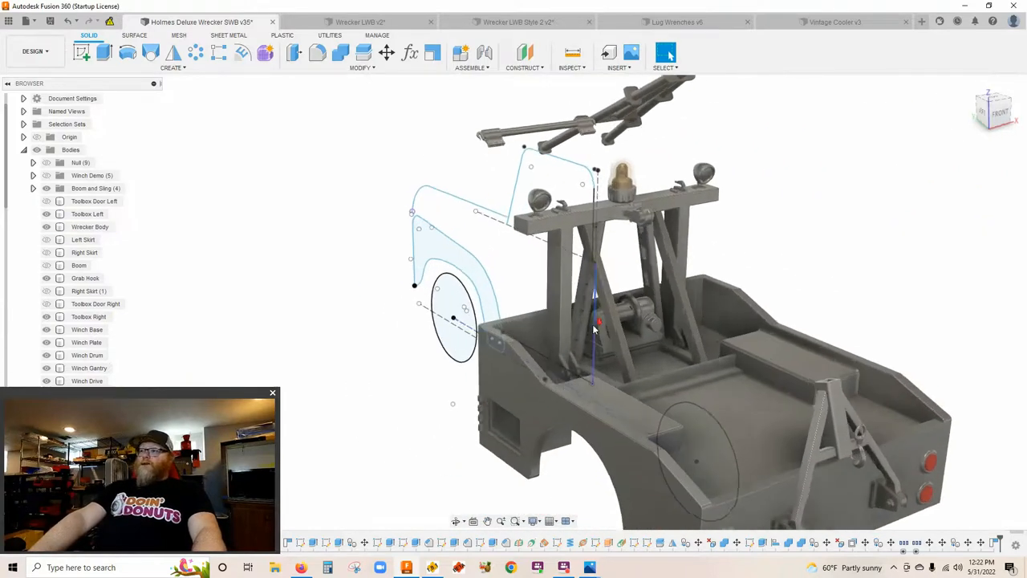
{"action": "scroll", "coordinate": [595, 327], "scroll_direction": "up", "scroll_amount": 2}
{"action": "scroll", "coordinate": [603, 312], "scroll_direction": "up", "scroll_amount": 2}
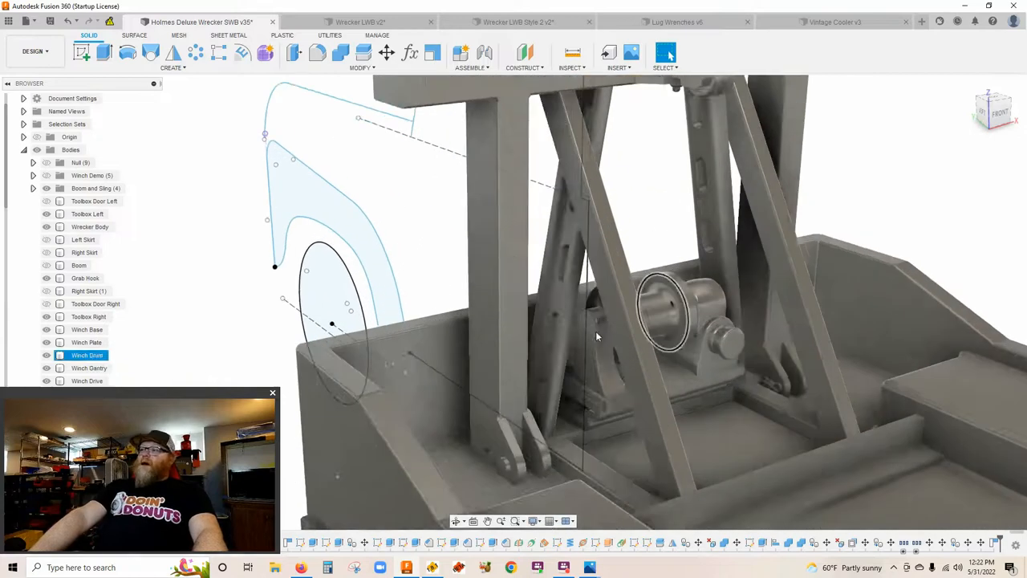
{"action": "scroll", "coordinate": [769, 422], "scroll_direction": "up", "scroll_amount": 2}
{"action": "scroll", "coordinate": [804, 394], "scroll_direction": "up", "scroll_amount": 2}
{"action": "scroll", "coordinate": [811, 386], "scroll_direction": "up", "scroll_amount": 2}
{"action": "scroll", "coordinate": [814, 383], "scroll_direction": "up", "scroll_amount": 2}
{"action": "scroll", "coordinate": [814, 383], "scroll_direction": "down", "scroll_amount": 2}
{"action": "scroll", "coordinate": [815, 377], "scroll_direction": "down", "scroll_amount": 2}
{"action": "scroll", "coordinate": [815, 374], "scroll_direction": "down", "scroll_amount": 2}
{"action": "scroll", "coordinate": [817, 371], "scroll_direction": "down", "scroll_amount": 2}
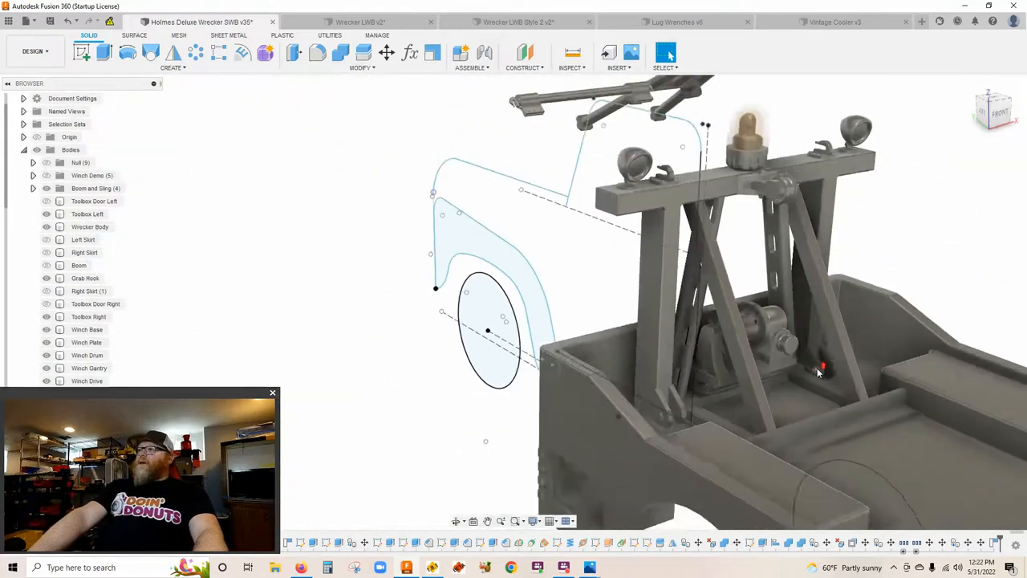
{"action": "scroll", "coordinate": [819, 371], "scroll_direction": "up", "scroll_amount": 1}
{"action": "scroll", "coordinate": [804, 358], "scroll_direction": "up", "scroll_amount": 2}
{"action": "scroll", "coordinate": [788, 346], "scroll_direction": "up", "scroll_amount": 2}
{"action": "scroll", "coordinate": [772, 333], "scroll_direction": "up", "scroll_amount": 2}
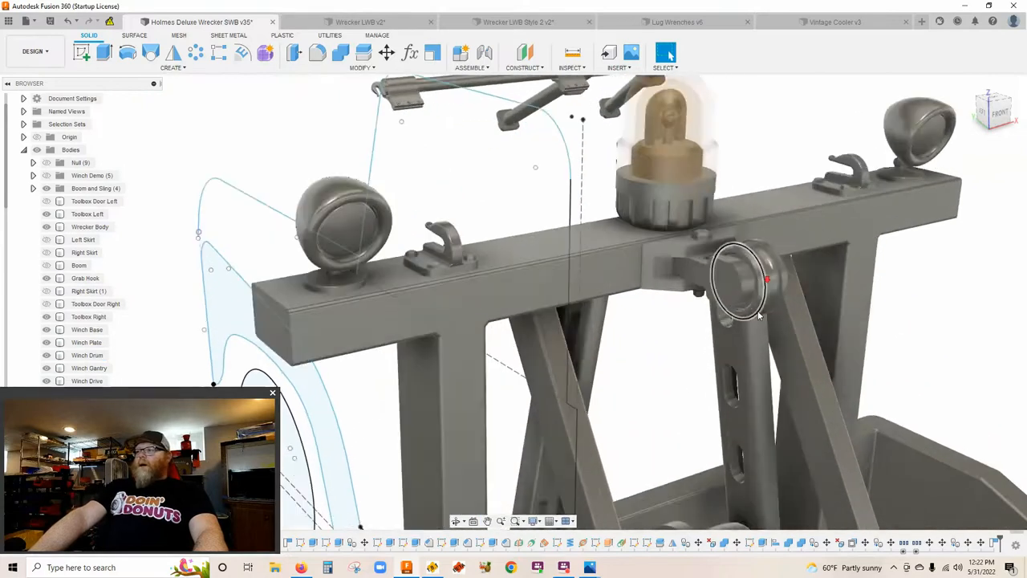
{"action": "scroll", "coordinate": [757, 317], "scroll_direction": "up", "scroll_amount": 2}
{"action": "scroll", "coordinate": [630, 347], "scroll_direction": "up", "scroll_amount": 2}
{"action": "scroll", "coordinate": [610, 347], "scroll_direction": "up", "scroll_amount": 3}
{"action": "scroll", "coordinate": [592, 348], "scroll_direction": "up", "scroll_amount": 2}
{"action": "scroll", "coordinate": [634, 369], "scroll_direction": "down", "scroll_amount": 2}
{"action": "scroll", "coordinate": [698, 405], "scroll_direction": "down", "scroll_amount": 2}
{"action": "scroll", "coordinate": [770, 441], "scroll_direction": "down", "scroll_amount": 2}
{"action": "scroll", "coordinate": [845, 484], "scroll_direction": "down", "scroll_amount": 2}
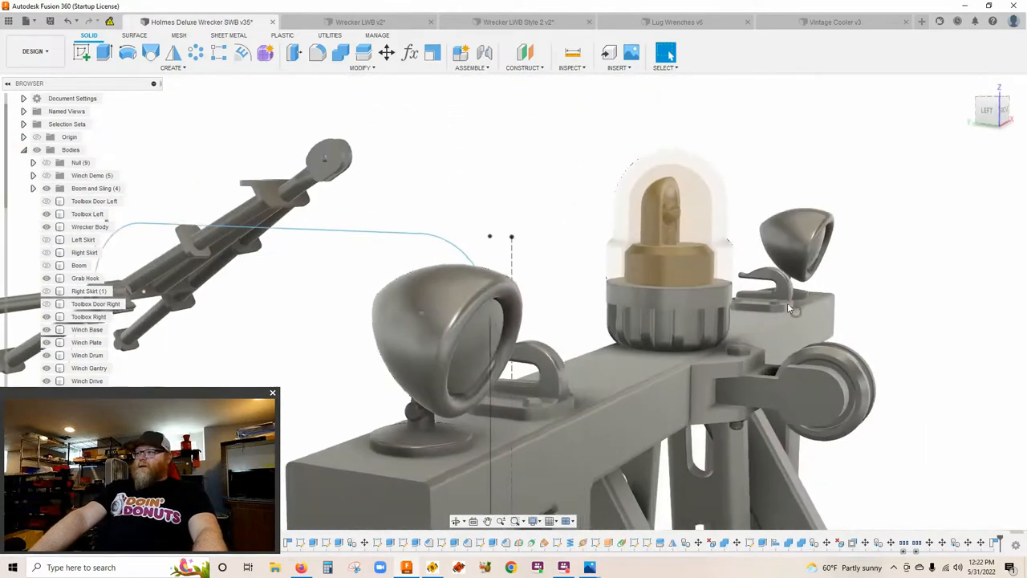
{"action": "scroll", "coordinate": [845, 484], "scroll_direction": "up", "scroll_amount": 2}
{"action": "scroll", "coordinate": [724, 431], "scroll_direction": "up", "scroll_amount": 2}
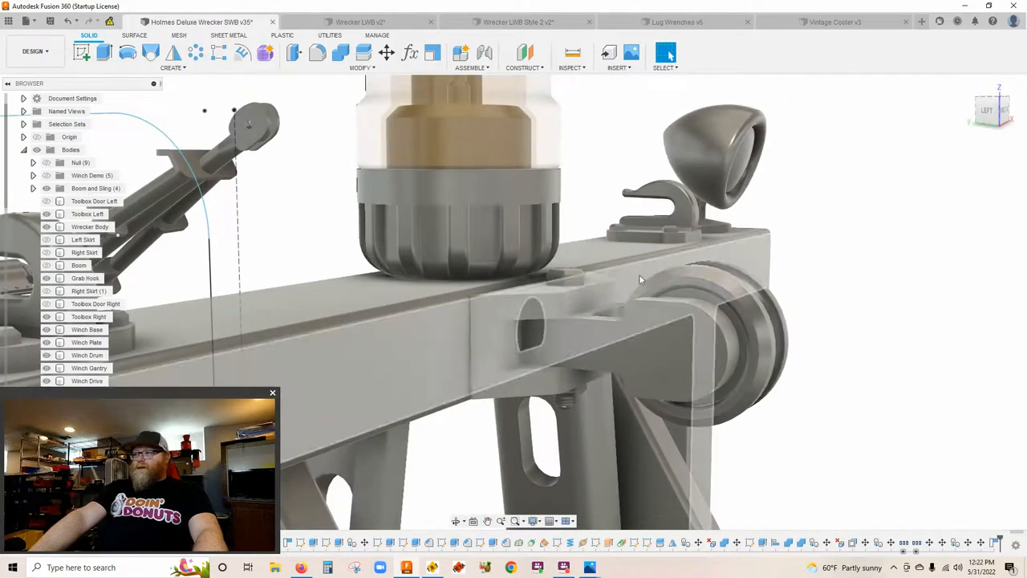
{"action": "scroll", "coordinate": [791, 360], "scroll_direction": "down", "scroll_amount": 2}
{"action": "scroll", "coordinate": [820, 327], "scroll_direction": "down", "scroll_amount": 2}
{"action": "scroll", "coordinate": [814, 337], "scroll_direction": "down", "scroll_amount": 2}
{"action": "scroll", "coordinate": [567, 195], "scroll_direction": "down", "scroll_amount": 1}
Show the Winch Demo folder's bodies and centre the standalone winch with its drum in the view.
{"action": "left_click_drag", "start_coordinate": [567, 195], "coordinate": [484, 184]}
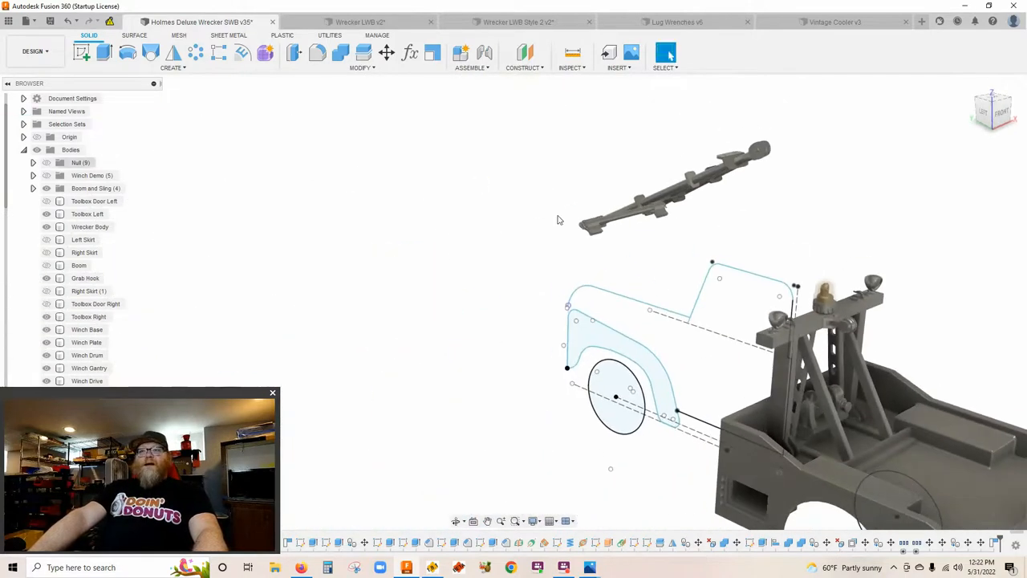
{"action": "left_click", "coordinate": [45, 178]}
{"action": "scroll", "coordinate": [404, 265], "scroll_direction": "up", "scroll_amount": 2}
{"action": "scroll", "coordinate": [405, 265], "scroll_direction": "up", "scroll_amount": 2}
{"action": "scroll", "coordinate": [449, 265], "scroll_direction": "up", "scroll_amount": 2}
{"action": "scroll", "coordinate": [449, 264], "scroll_direction": "up", "scroll_amount": 2}
{"action": "scroll", "coordinate": [401, 289], "scroll_direction": "up", "scroll_amount": 2}
{"action": "mouse_move", "coordinate": [390, 294]}
{"action": "left_mouse_down"}
{"action": "mouse_move", "coordinate": [637, 383]}
{"action": "mouse_move", "coordinate": [607, 433]}
{"action": "mouse_move", "coordinate": [676, 440]}
{"action": "left_mouse_up"}
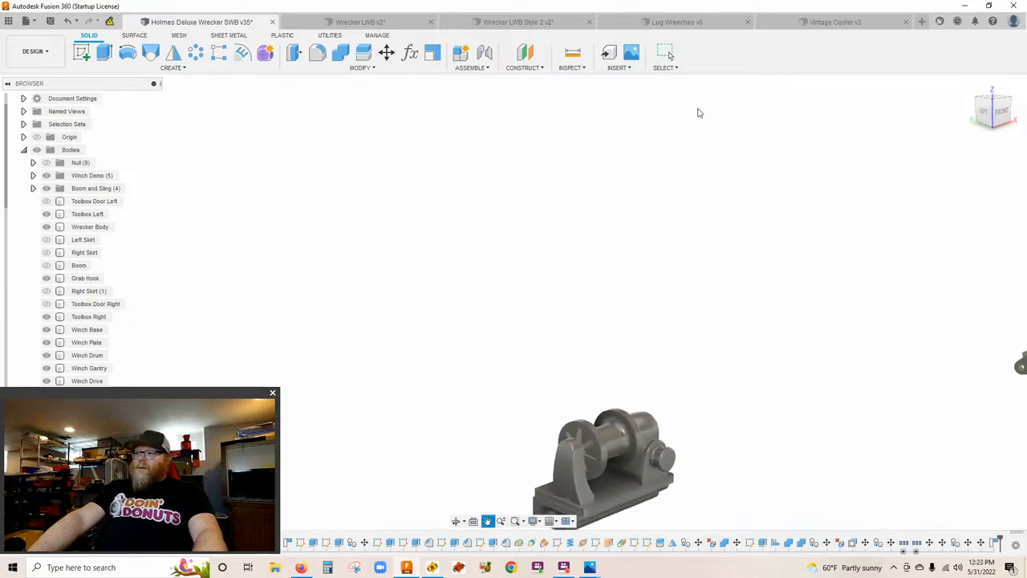
{"action": "left_click_drag", "start_coordinate": [670, 495], "coordinate": [677, 431]}
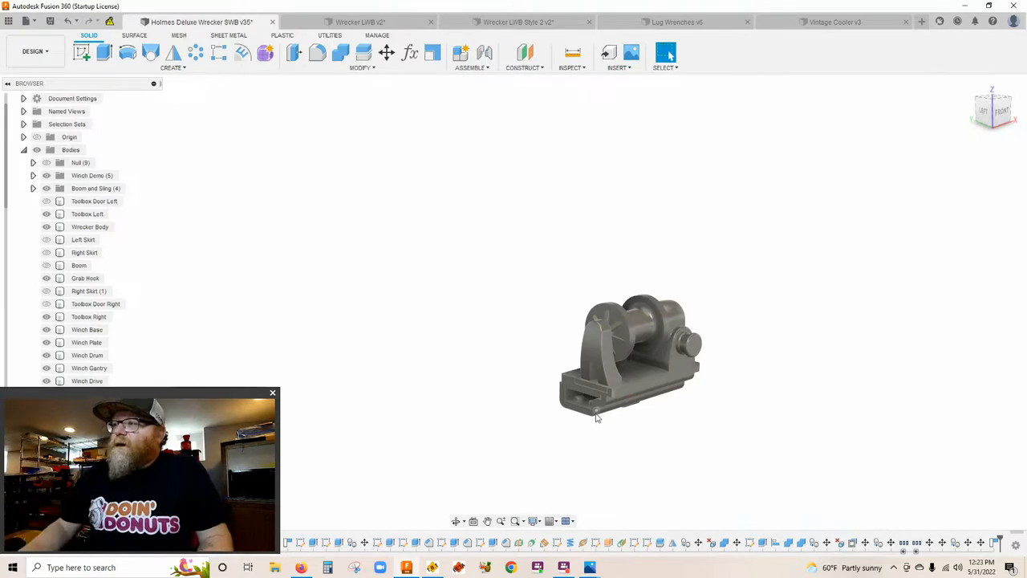
{"action": "scroll", "coordinate": [630, 415], "scroll_direction": "up", "scroll_amount": 2}
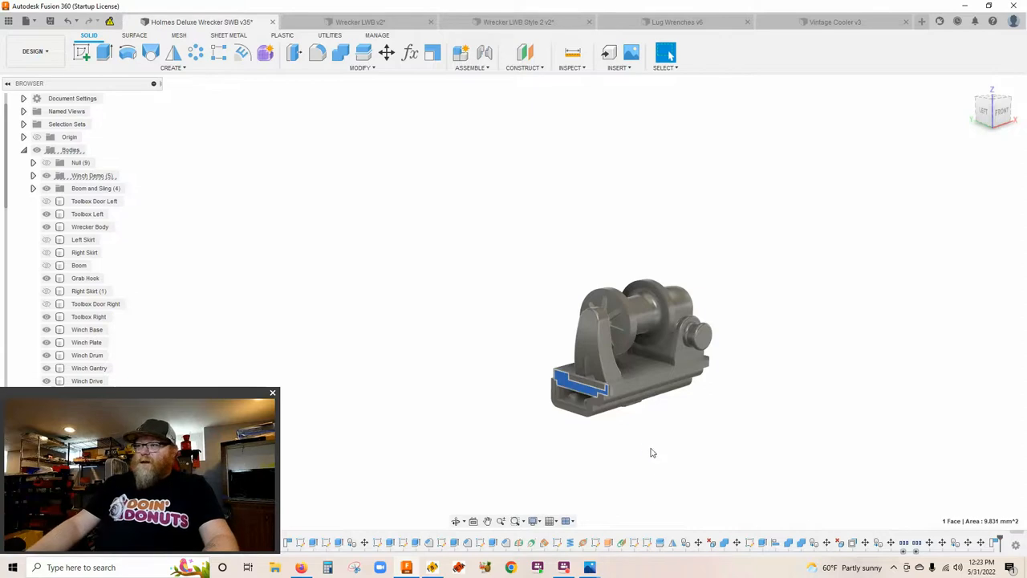
Move/Copy the Winch Gantry body along X to the left, off the slotted base, and confirm.
{"action": "left_click", "coordinate": [386, 52]}
{"action": "left_click", "coordinate": [587, 368]}
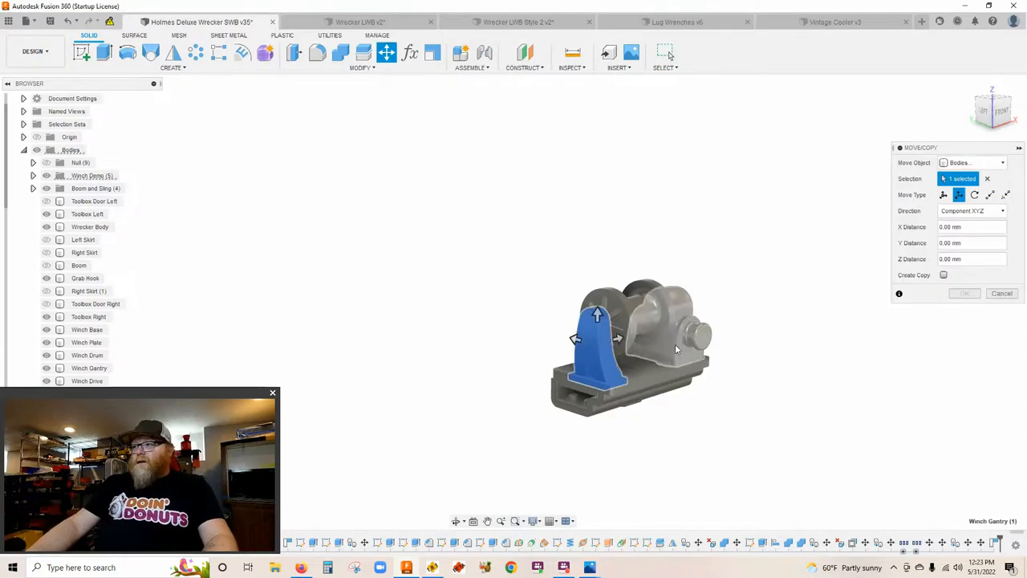
{"action": "left_click_drag", "start_coordinate": [608, 352], "coordinate": [549, 365]}
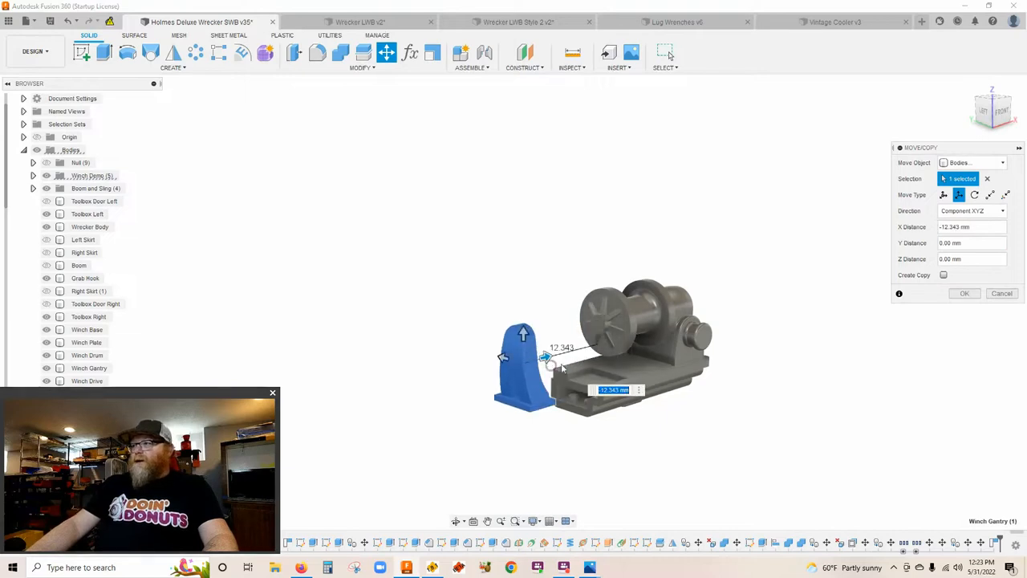
{"action": "left_click", "coordinate": [966, 295]}
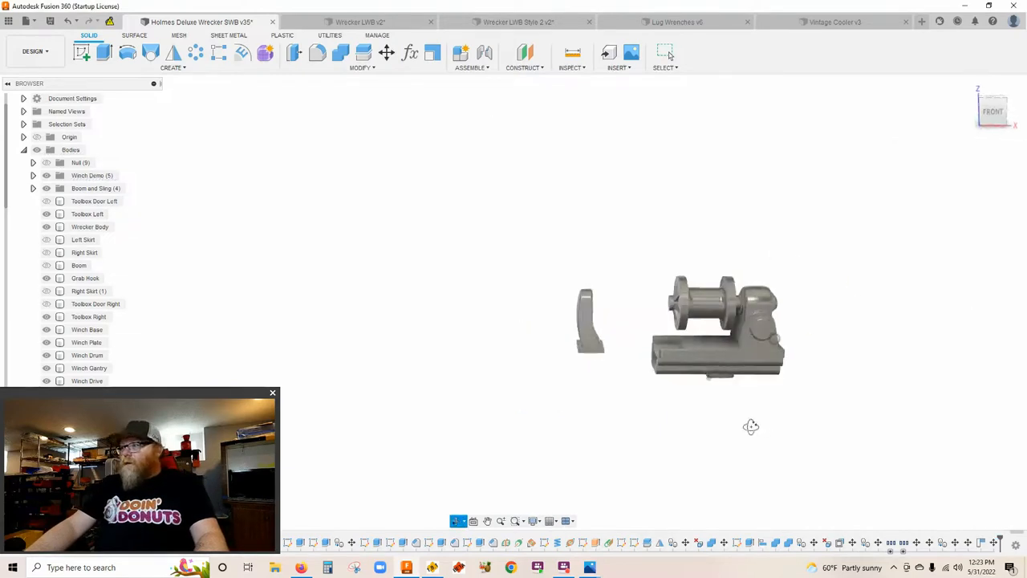
{"action": "left_click_drag", "start_coordinate": [775, 341], "coordinate": [455, 290]}
{"action": "scroll", "coordinate": [669, 293], "scroll_direction": "up", "scroll_amount": 2}
{"action": "scroll", "coordinate": [647, 321], "scroll_direction": "up", "scroll_amount": 2}
{"action": "scroll", "coordinate": [619, 271], "scroll_direction": "up", "scroll_amount": 2}
{"action": "scroll", "coordinate": [606, 257], "scroll_direction": "up", "scroll_amount": 2}
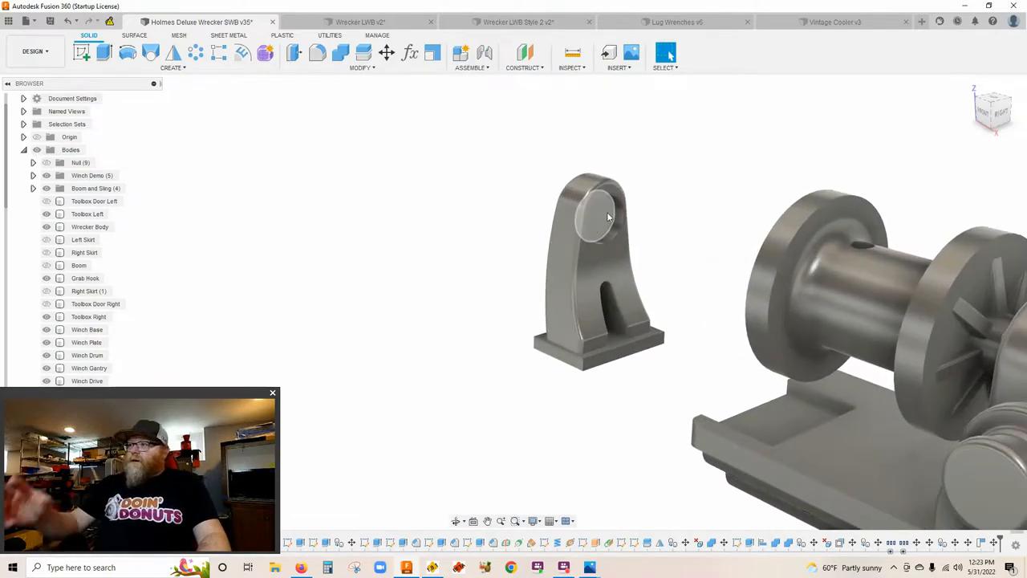
{"action": "scroll", "coordinate": [609, 218], "scroll_direction": "down", "scroll_amount": 3}
{"action": "mouse_move", "coordinate": [608, 218]}
{"action": "left_mouse_down"}
{"action": "mouse_move", "coordinate": [723, 201]}
{"action": "mouse_move", "coordinate": [809, 171]}
{"action": "mouse_move", "coordinate": [677, 272]}
{"action": "left_mouse_up"}
{"action": "scroll", "coordinate": [723, 202], "scroll_direction": "up", "scroll_amount": 2}
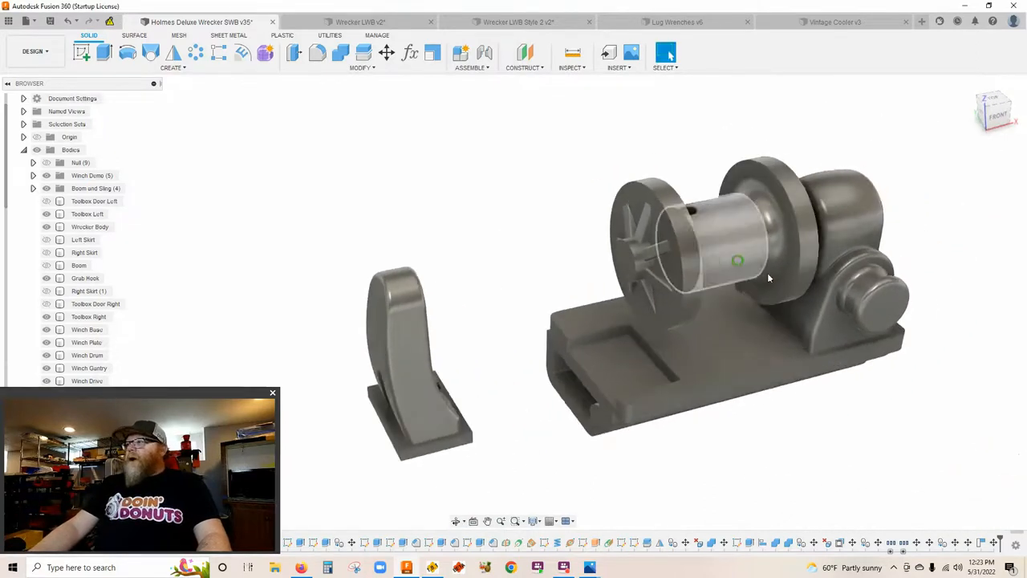
{"action": "left_click", "coordinate": [666, 53]}
{"action": "scroll", "coordinate": [574, 386], "scroll_direction": "up", "scroll_amount": 3}
{"action": "scroll", "coordinate": [575, 386], "scroll_direction": "down", "scroll_amount": 1}
{"action": "scroll", "coordinate": [587, 337], "scroll_direction": "up", "scroll_amount": 1}
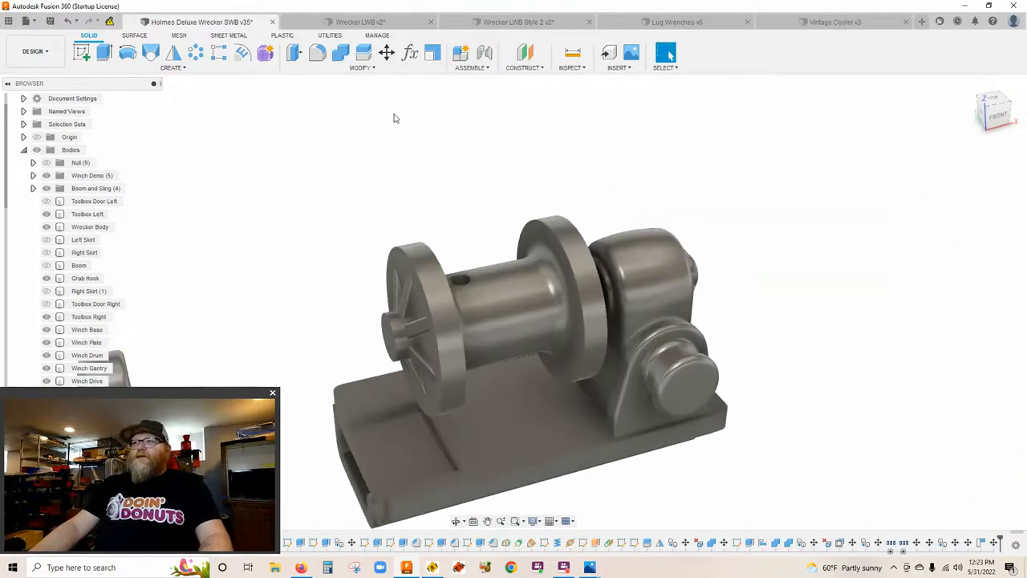
Move/Copy the Winch Drive about 11.30 mm along X to the right, away from the drum.
{"action": "left_click", "coordinate": [390, 54]}
{"action": "left_click", "coordinate": [685, 294]}
{"action": "scroll", "coordinate": [803, 309], "scroll_direction": "down", "scroll_amount": 2}
{"action": "left_click_drag", "start_coordinate": [691, 322], "coordinate": [832, 281]}
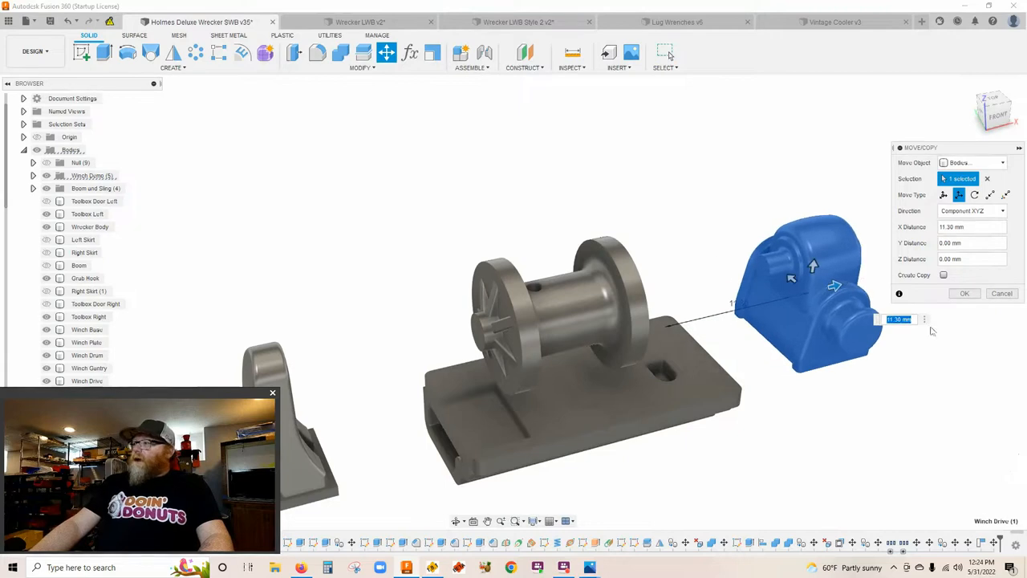
{"action": "left_click", "coordinate": [959, 295]}
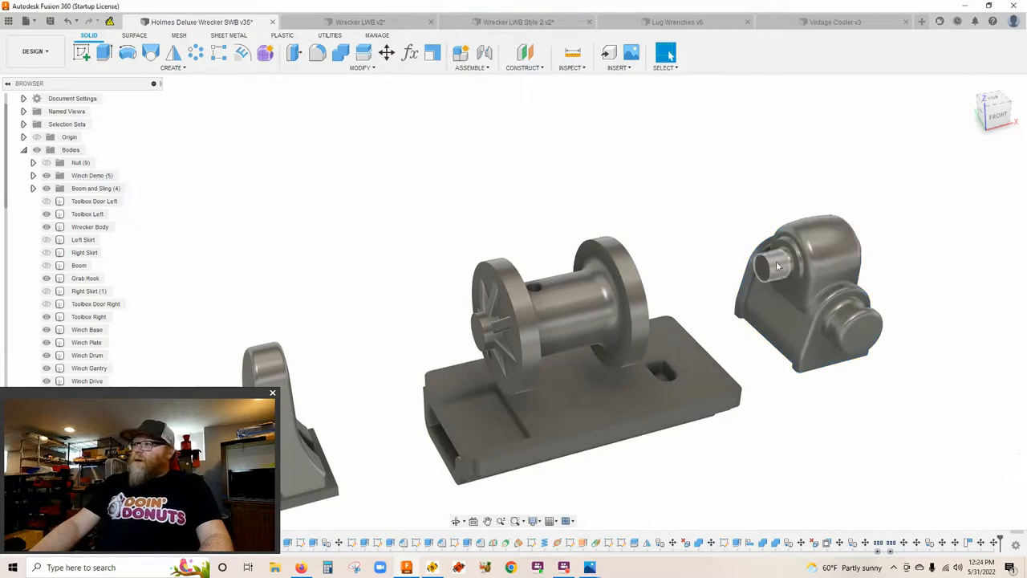
{"action": "left_click_drag", "start_coordinate": [776, 265], "coordinate": [648, 199]}
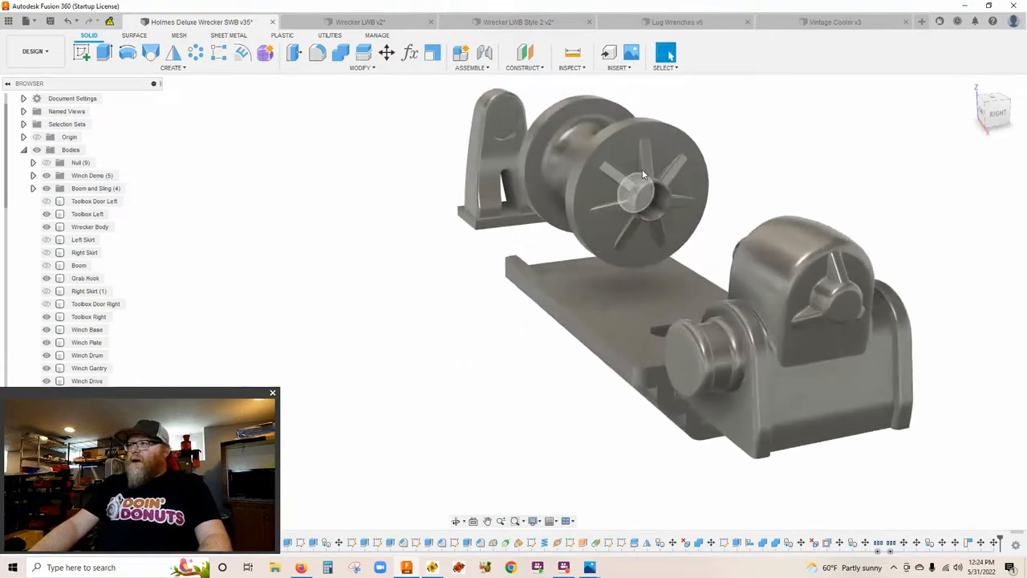
{"action": "scroll", "coordinate": [649, 199], "scroll_direction": "up", "scroll_amount": 3}
{"action": "scroll", "coordinate": [658, 207], "scroll_direction": "down", "scroll_amount": 5}
{"action": "left_click_drag", "start_coordinate": [658, 206], "coordinate": [744, 353]}
{"action": "scroll", "coordinate": [718, 334], "scroll_direction": "up", "scroll_amount": 3}
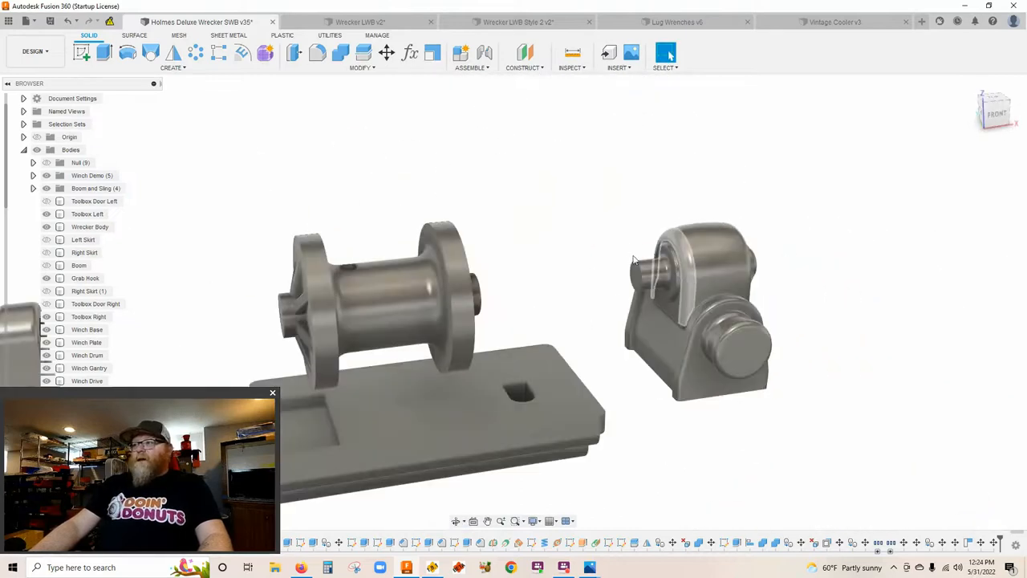
{"action": "scroll", "coordinate": [719, 334], "scroll_direction": "down", "scroll_amount": 2}
{"action": "scroll", "coordinate": [658, 343], "scroll_direction": "up", "scroll_amount": 2}
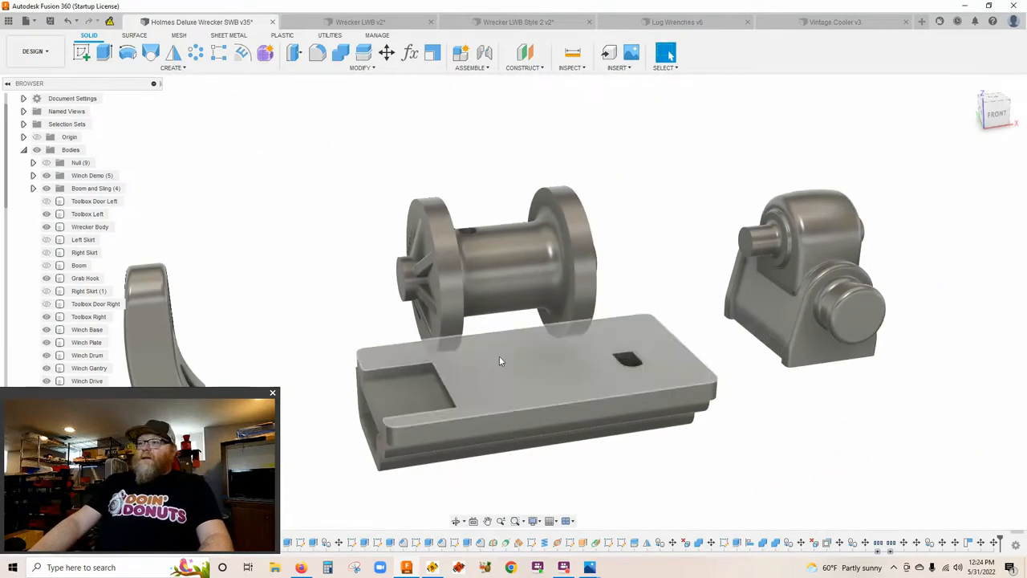
{"action": "scroll", "coordinate": [495, 356], "scroll_direction": "up", "scroll_amount": 4}
{"action": "scroll", "coordinate": [745, 171], "scroll_direction": "down", "scroll_amount": 1}
{"action": "left_click_drag", "start_coordinate": [735, 258], "coordinate": [683, 296]}
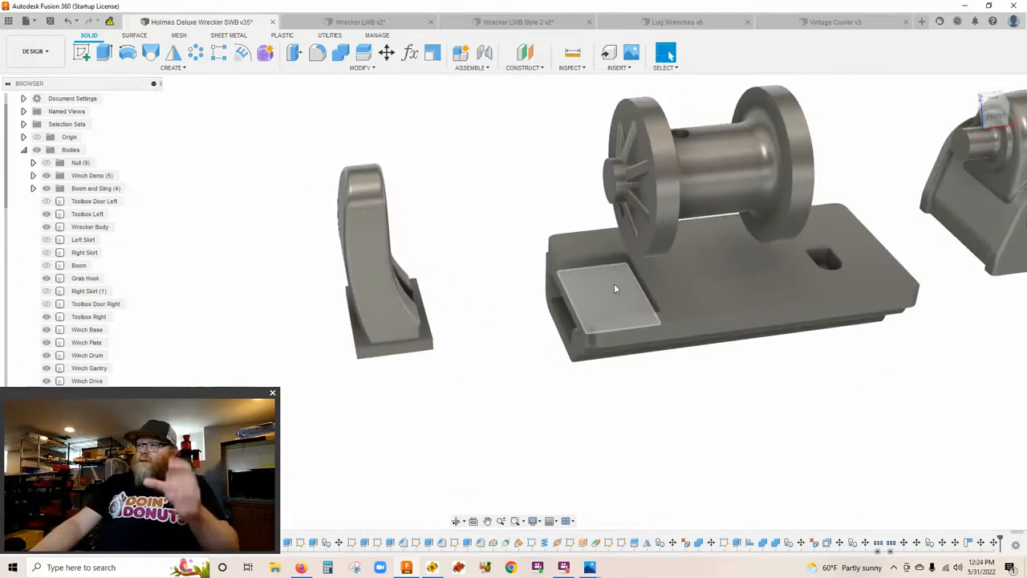
{"action": "mouse_move", "coordinate": [614, 284]}
{"action": "left_mouse_down"}
{"action": "mouse_move", "coordinate": [680, 337]}
{"action": "mouse_move", "coordinate": [745, 338]}
{"action": "mouse_move", "coordinate": [685, 326]}
{"action": "left_mouse_up"}
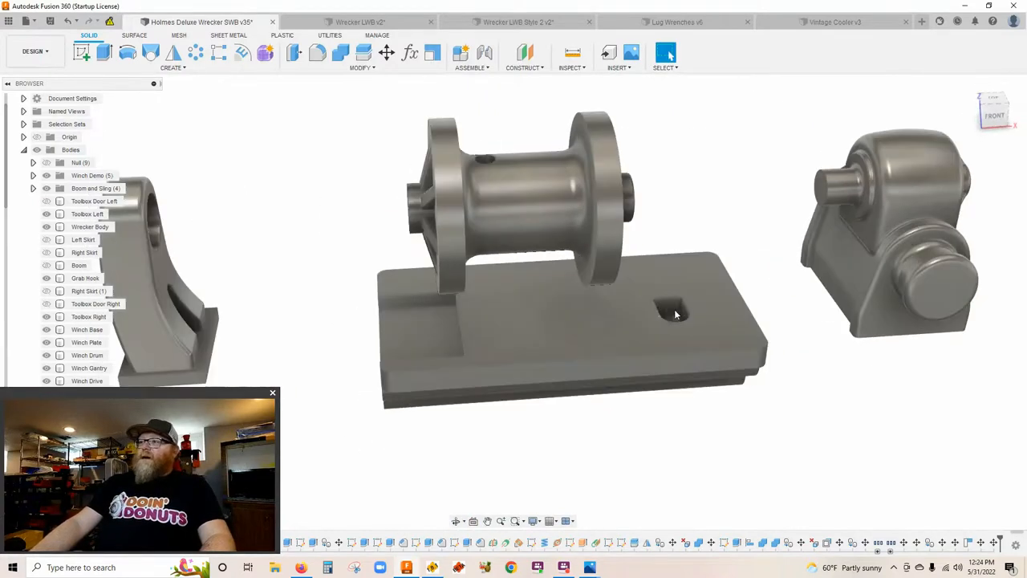
{"action": "scroll", "coordinate": [689, 321], "scroll_direction": "down", "scroll_amount": 2}
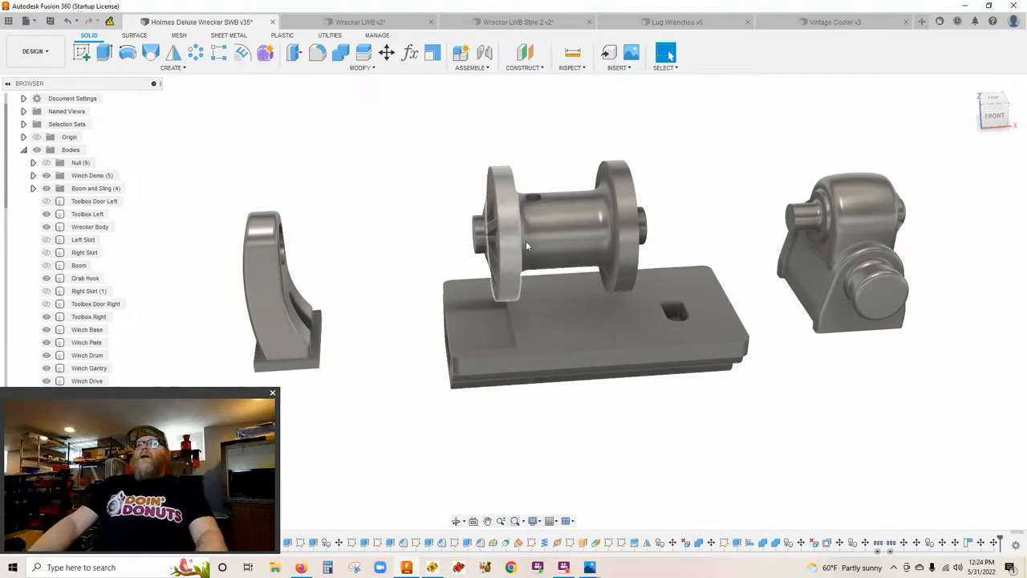
{"action": "left_click_drag", "start_coordinate": [588, 251], "coordinate": [632, 278]}
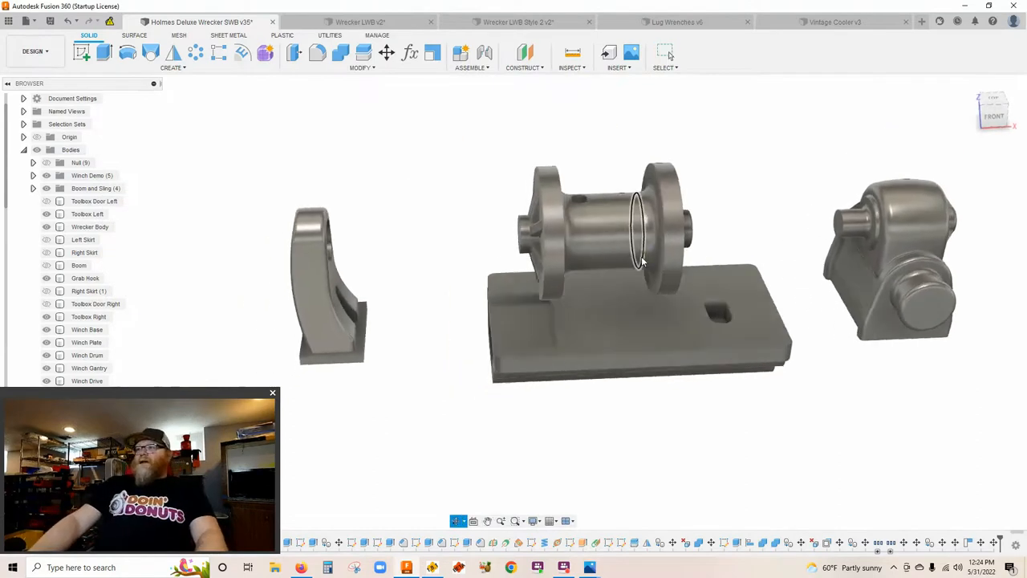
{"action": "key", "text": "Escape"}
{"action": "scroll", "coordinate": [624, 268], "scroll_direction": "up", "scroll_amount": 5}
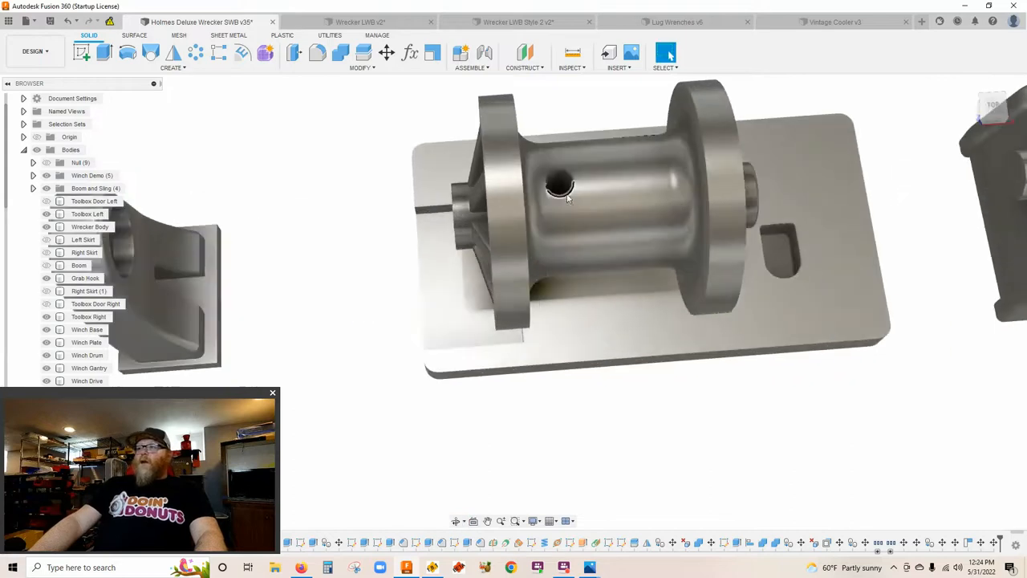
{"action": "scroll", "coordinate": [566, 190], "scroll_direction": "down", "scroll_amount": 5}
{"action": "scroll", "coordinate": [617, 264], "scroll_direction": "down", "scroll_amount": 2}
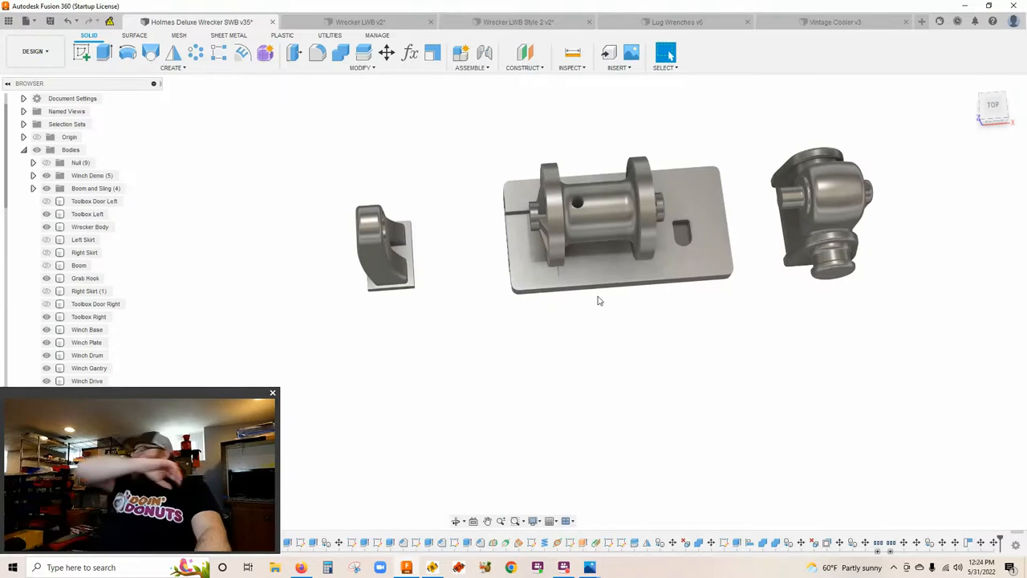
{"action": "scroll", "coordinate": [617, 228], "scroll_direction": "up", "scroll_amount": 2}
{"action": "scroll", "coordinate": [617, 228], "scroll_direction": "up", "scroll_amount": 2}
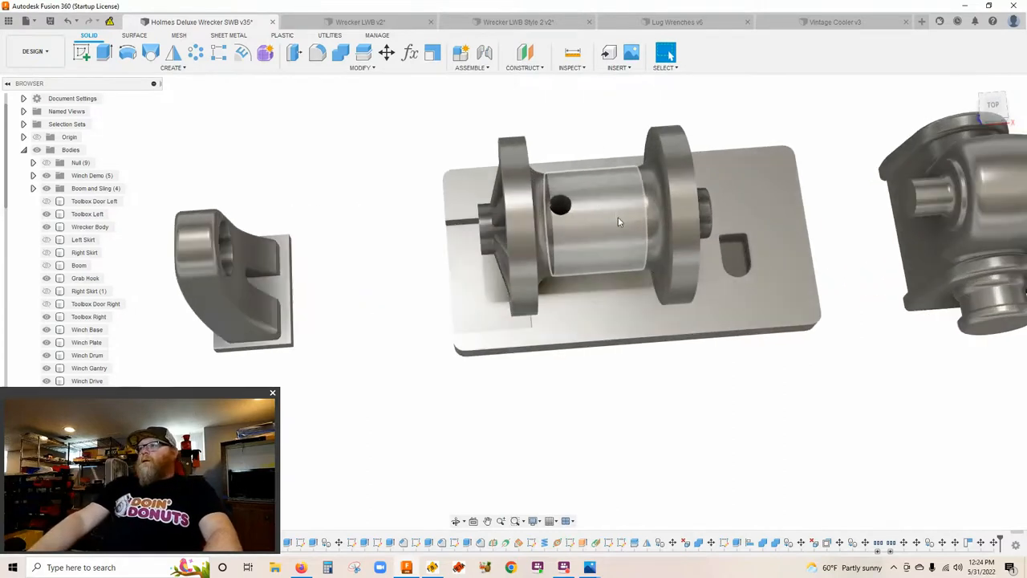
{"action": "scroll", "coordinate": [560, 208], "scroll_direction": "up", "scroll_amount": 1}
{"action": "scroll", "coordinate": [560, 208], "scroll_direction": "up", "scroll_amount": 1}
{"action": "scroll", "coordinate": [560, 208], "scroll_direction": "up", "scroll_amount": 1}
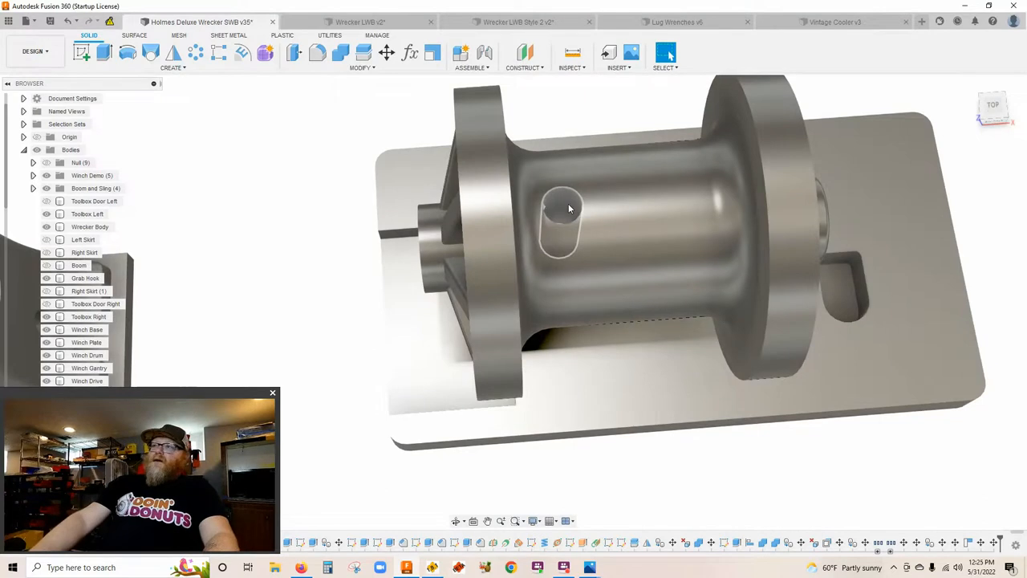
{"action": "scroll", "coordinate": [568, 203], "scroll_direction": "down", "scroll_amount": 3}
{"action": "scroll", "coordinate": [568, 203], "scroll_direction": "down", "scroll_amount": 2}
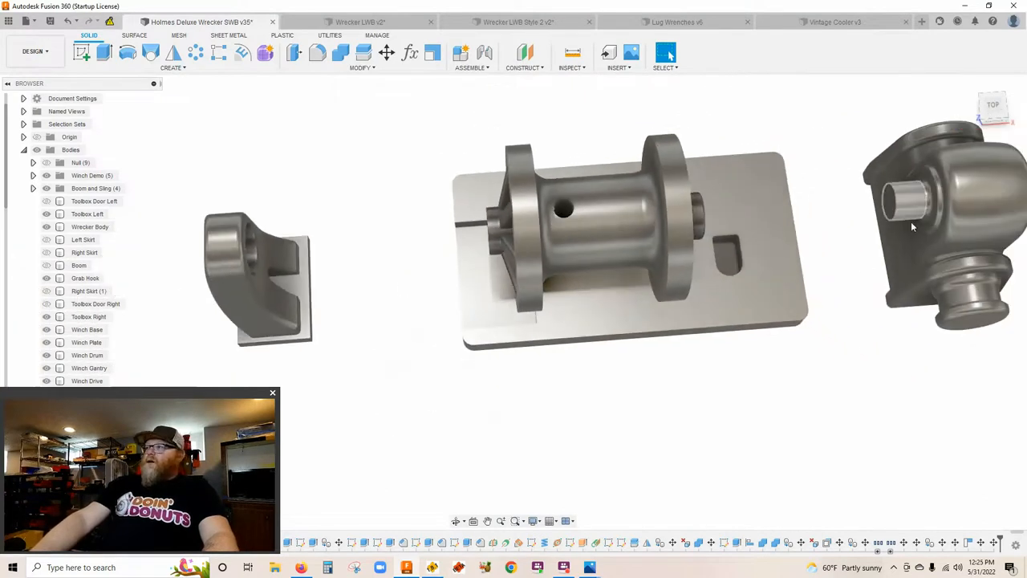
{"action": "left_click_drag", "start_coordinate": [245, 291], "coordinate": [276, 270]}
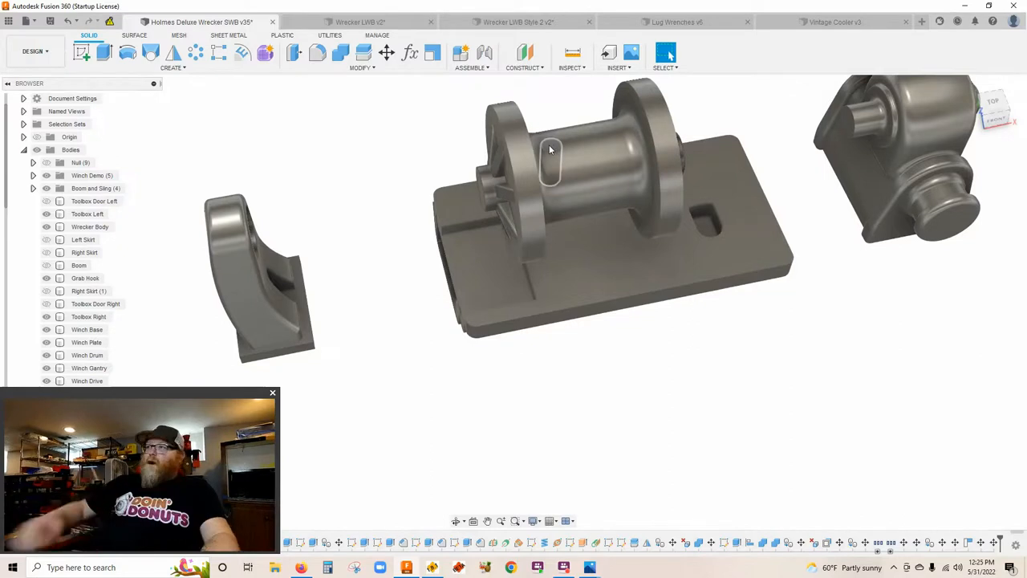
{"action": "scroll", "coordinate": [549, 149], "scroll_direction": "down", "scroll_amount": 2}
{"action": "scroll", "coordinate": [554, 156], "scroll_direction": "down", "scroll_amount": 2}
{"action": "scroll", "coordinate": [566, 169], "scroll_direction": "down", "scroll_amount": 2}
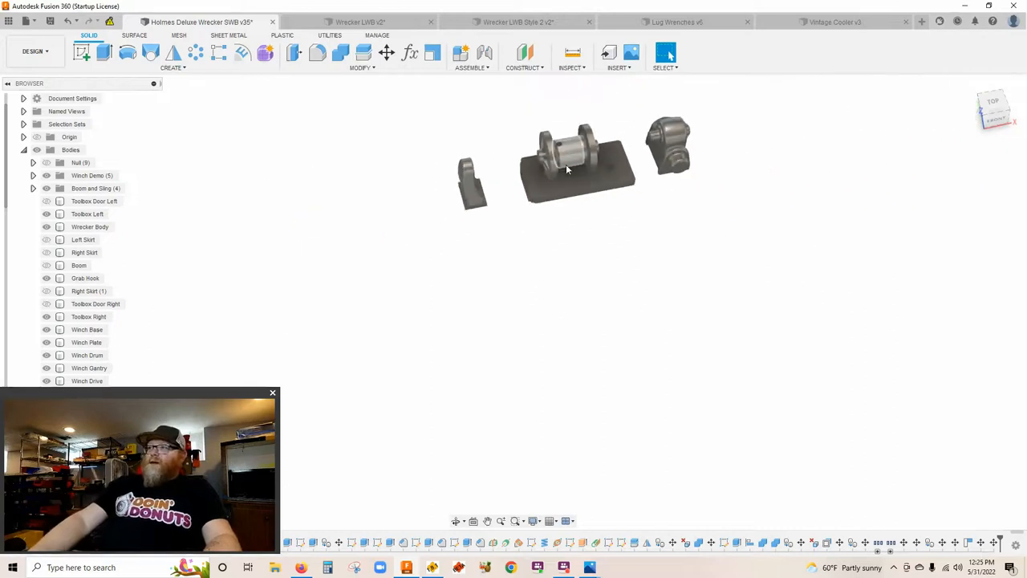
{"action": "scroll", "coordinate": [566, 169], "scroll_direction": "down", "scroll_amount": 2}
{"action": "left_click_drag", "start_coordinate": [714, 312], "coordinate": [545, 280]}
{"action": "scroll", "coordinate": [619, 310], "scroll_direction": "down", "scroll_amount": 1}
{"action": "mouse_move", "coordinate": [619, 310]}
{"action": "left_mouse_down"}
{"action": "mouse_move", "coordinate": [794, 366]}
{"action": "mouse_move", "coordinate": [532, 119]}
{"action": "left_mouse_up"}
{"action": "scroll", "coordinate": [821, 344], "scroll_direction": "down", "scroll_amount": 2}
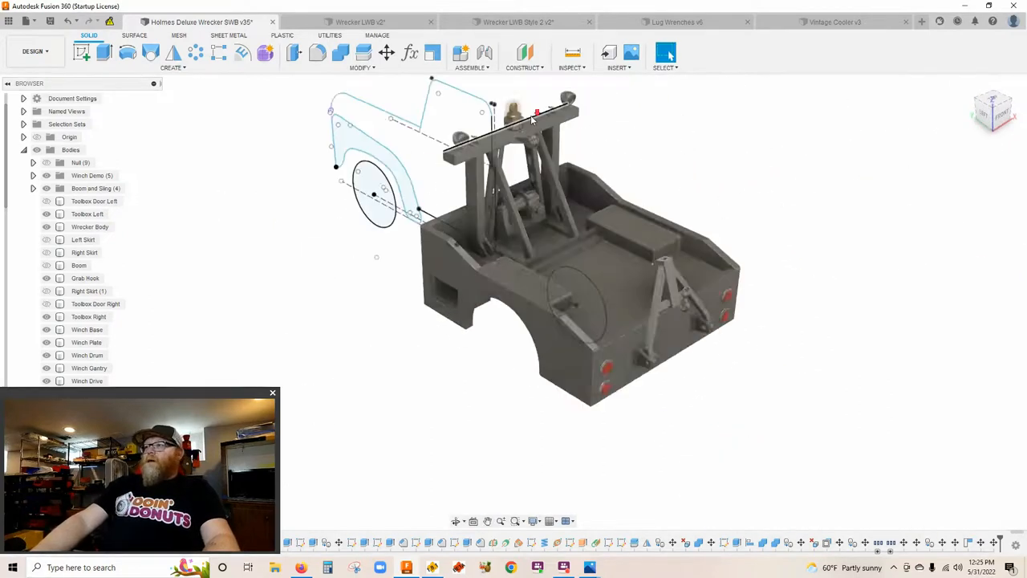
{"action": "scroll", "coordinate": [532, 119], "scroll_direction": "up", "scroll_amount": 3}
{"action": "scroll", "coordinate": [532, 119], "scroll_direction": "up", "scroll_amount": 2}
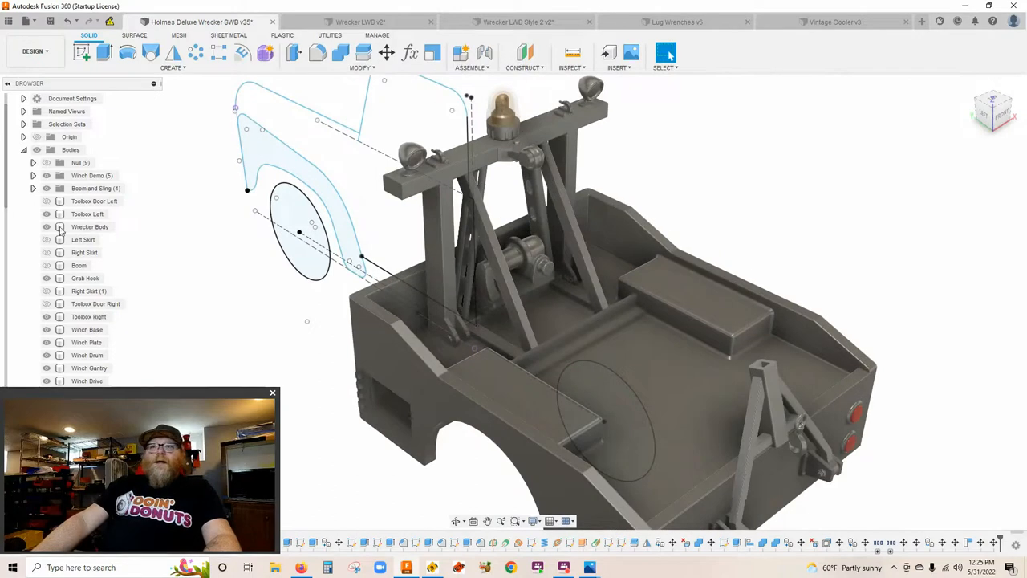
{"action": "left_click", "coordinate": [46, 265]}
{"action": "left_click", "coordinate": [78, 264]}
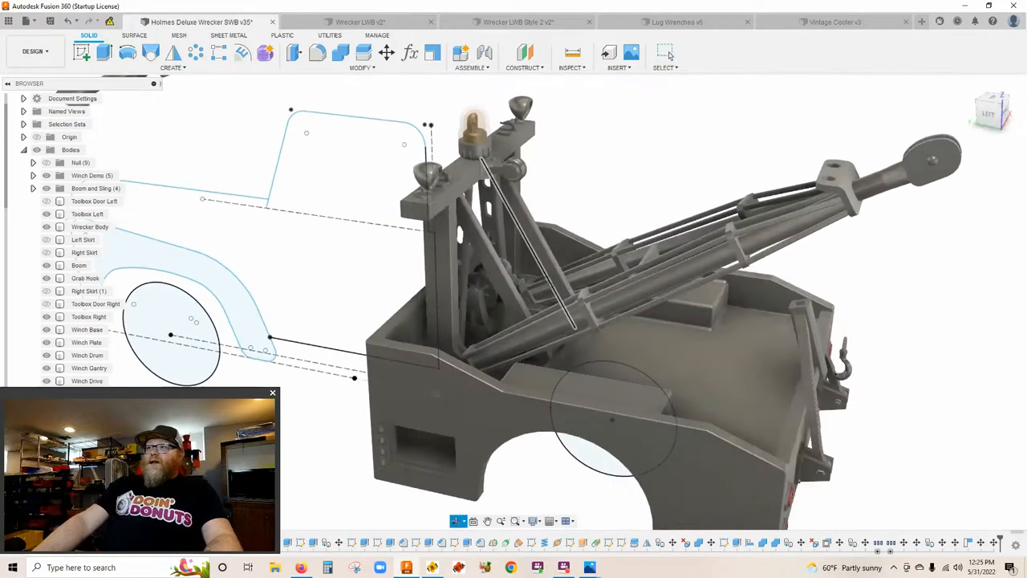
{"action": "left_click_drag", "start_coordinate": [670, 54], "coordinate": [472, 341]}
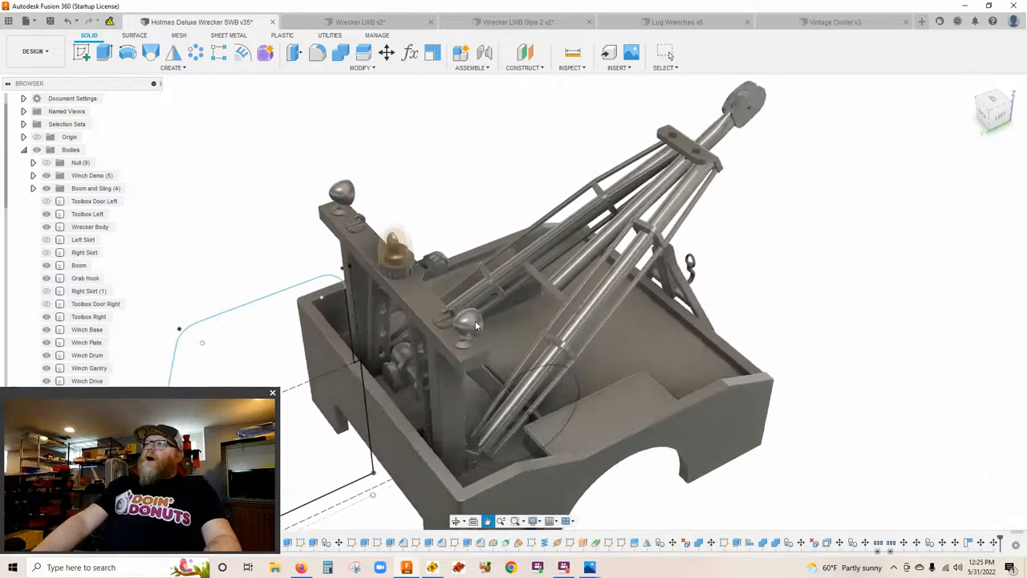
{"action": "scroll", "coordinate": [472, 341], "scroll_direction": "up", "scroll_amount": 5}
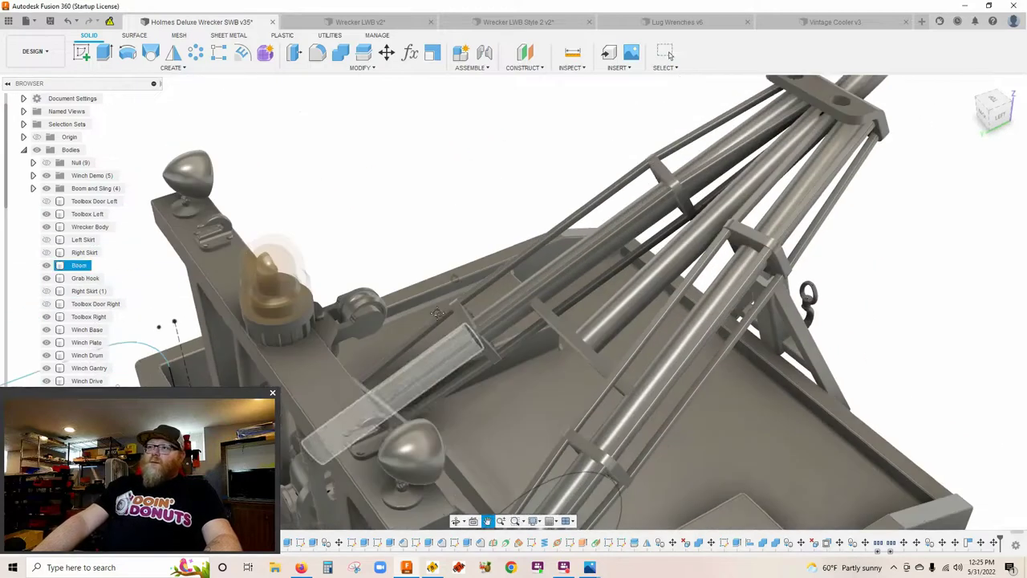
{"action": "scroll", "coordinate": [451, 318], "scroll_direction": "down", "scroll_amount": 2}
{"action": "left_click", "coordinate": [452, 318]}
{"action": "scroll", "coordinate": [481, 337], "scroll_direction": "down", "scroll_amount": 3}
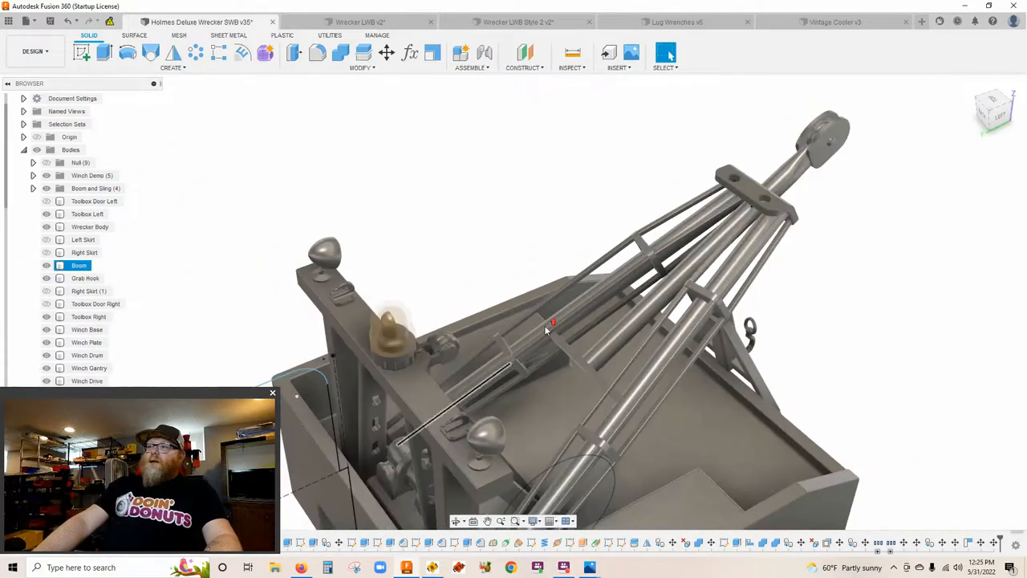
{"action": "scroll", "coordinate": [433, 337], "scroll_direction": "up", "scroll_amount": 2}
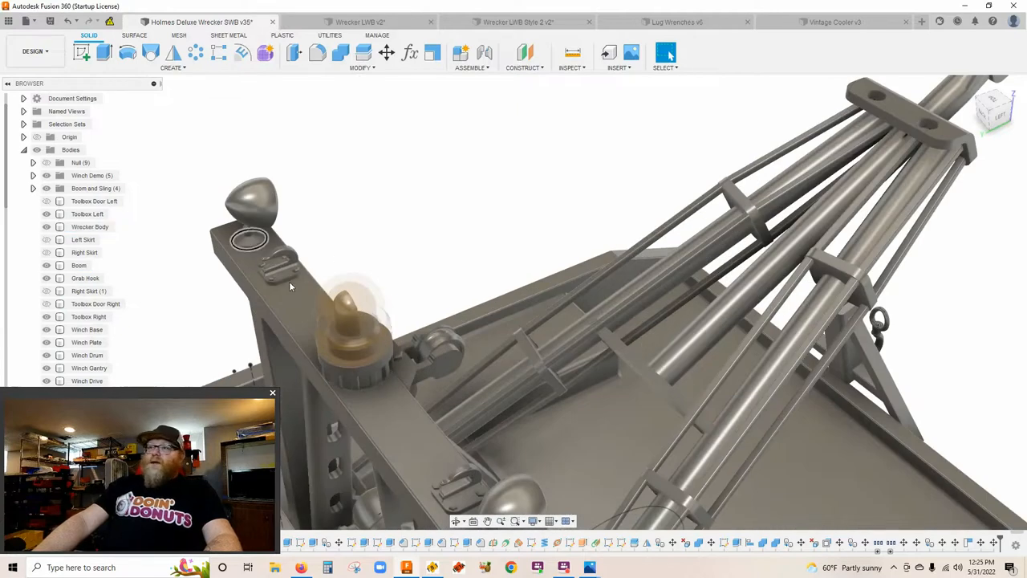
{"action": "scroll", "coordinate": [284, 264], "scroll_direction": "up", "scroll_amount": 3}
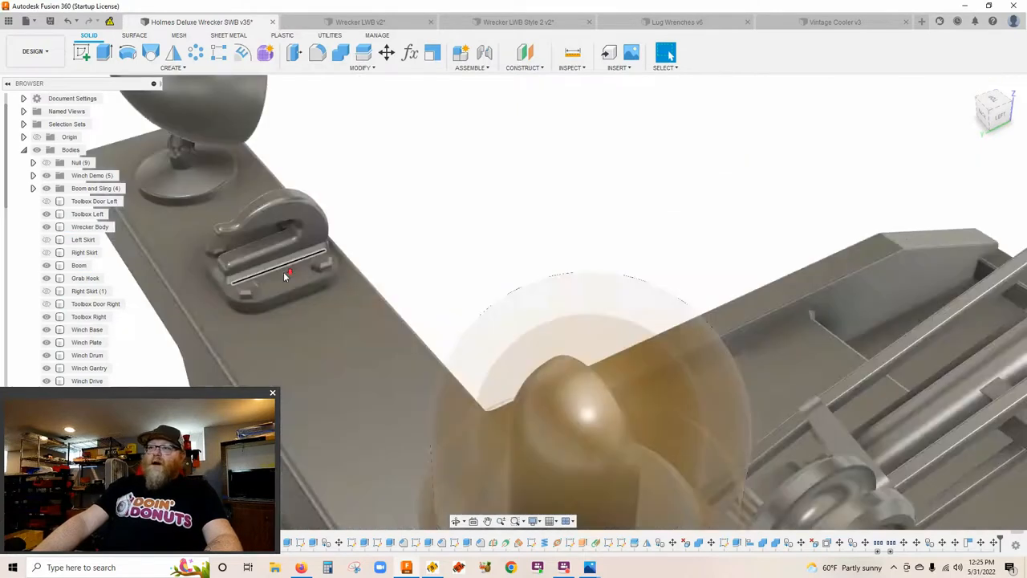
{"action": "scroll", "coordinate": [285, 268], "scroll_direction": "down", "scroll_amount": 3}
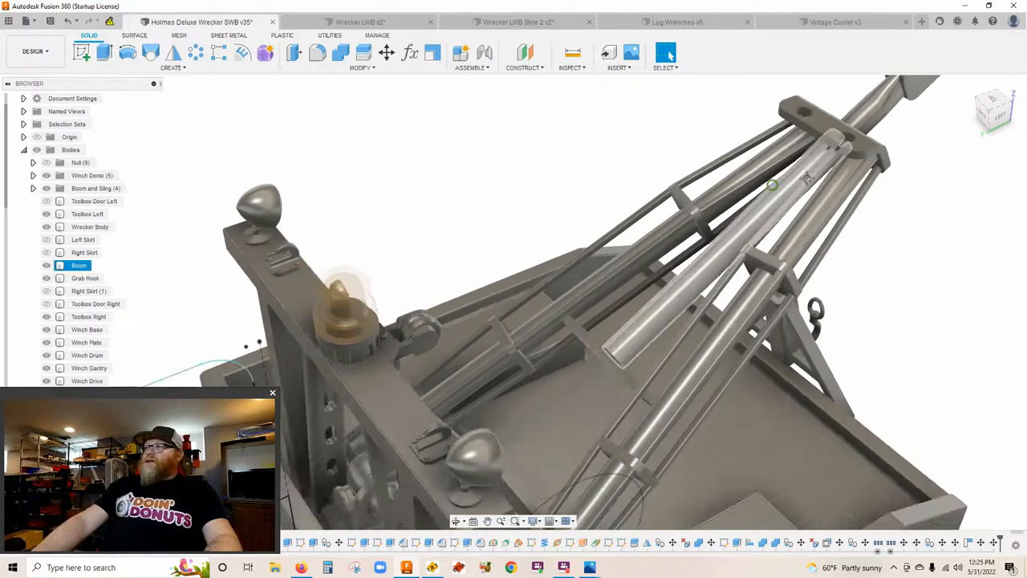
{"action": "scroll", "coordinate": [702, 280], "scroll_direction": "up", "scroll_amount": 5}
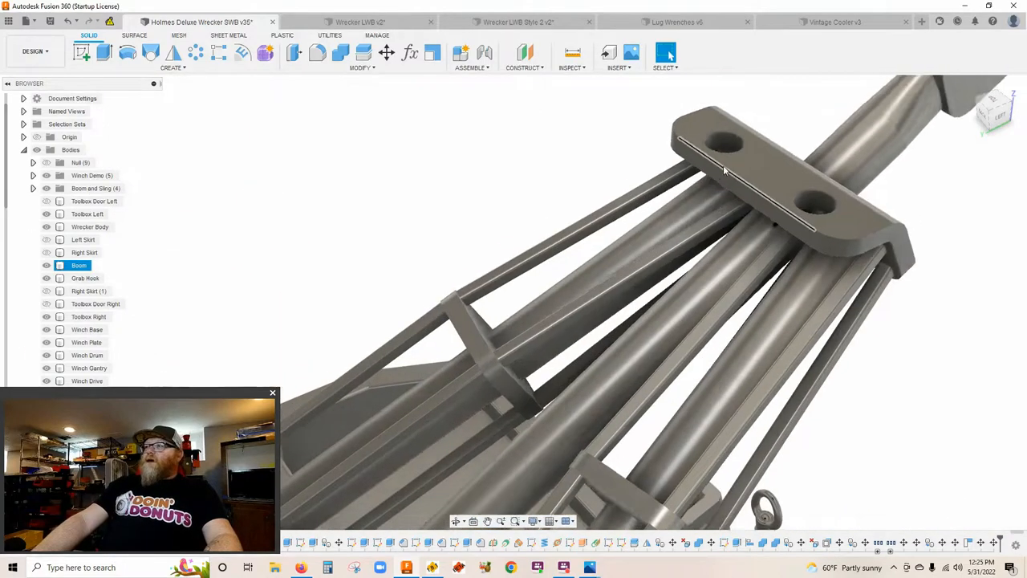
{"action": "left_click_drag", "start_coordinate": [754, 134], "coordinate": [732, 144]}
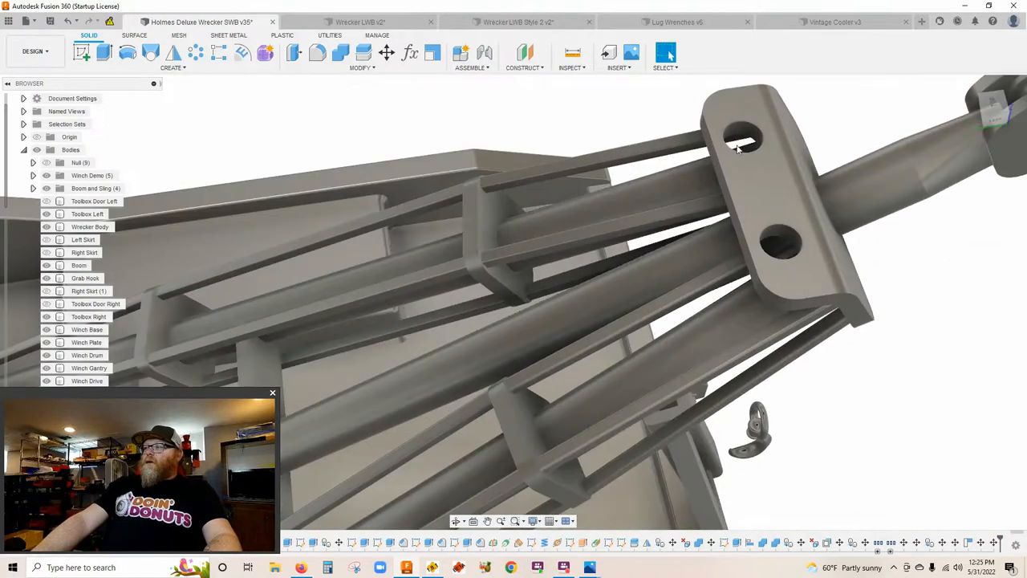
{"action": "scroll", "coordinate": [797, 254], "scroll_direction": "down", "scroll_amount": 2}
{"action": "scroll", "coordinate": [797, 254], "scroll_direction": "down", "scroll_amount": 5}
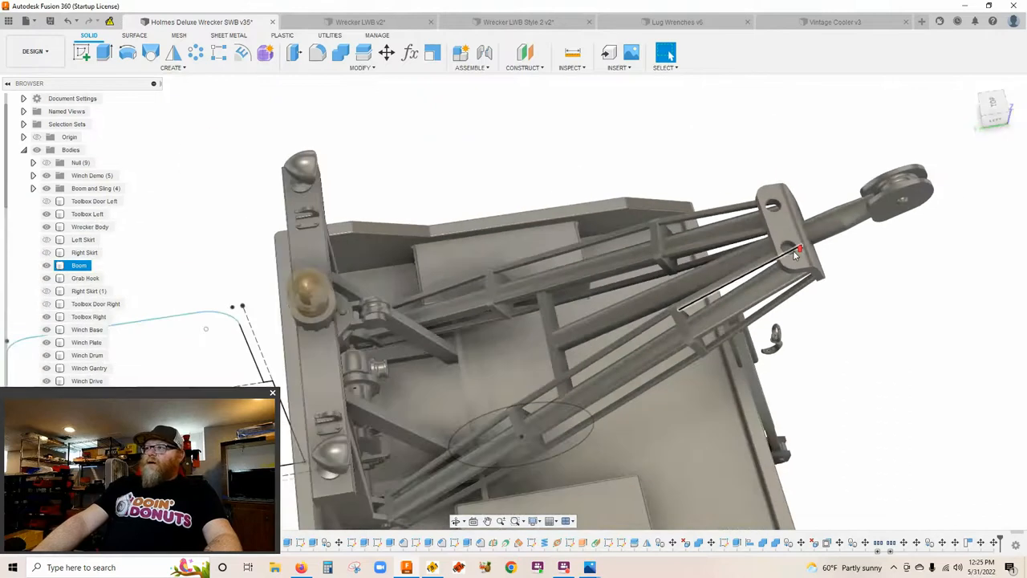
{"action": "left_click", "coordinate": [993, 115]}
{"action": "left_click_drag", "start_coordinate": [562, 241], "coordinate": [566, 192]}
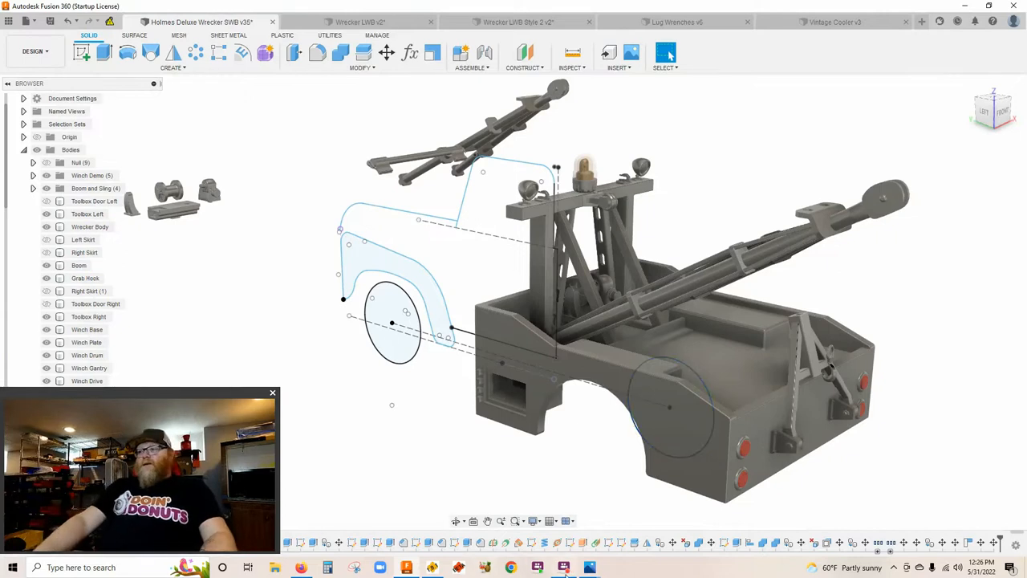
Bring the 2.jpg orange tow truck reference photo to the front from the taskbar.
{"action": "mouse_move", "coordinate": [563, 567]}
{"action": "left_click", "coordinate": [670, 520]}
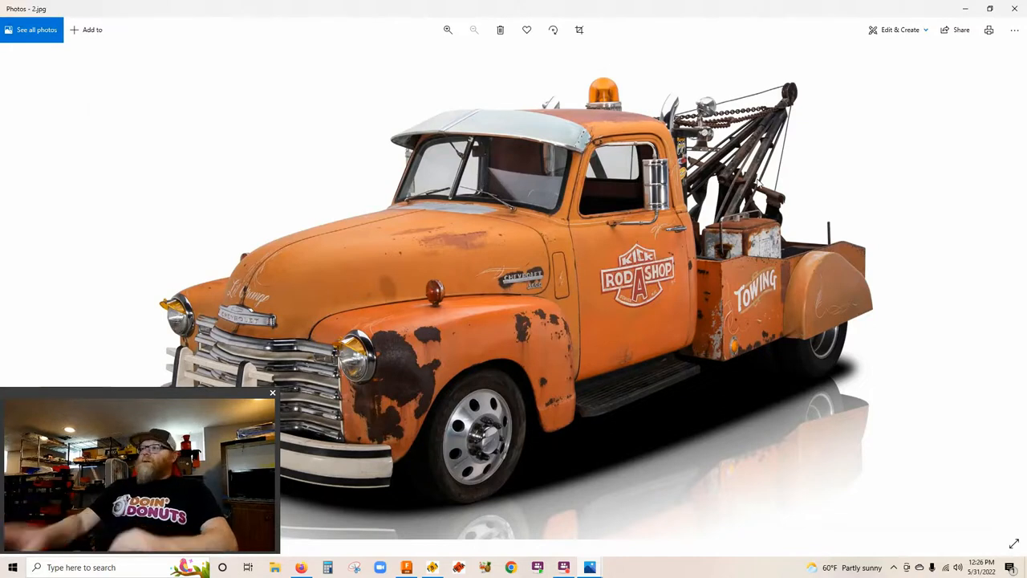
Minimize the Photos window and clear the Wrecker Body selection on the SWB wrecker model.
{"action": "left_click", "coordinate": [966, 8]}
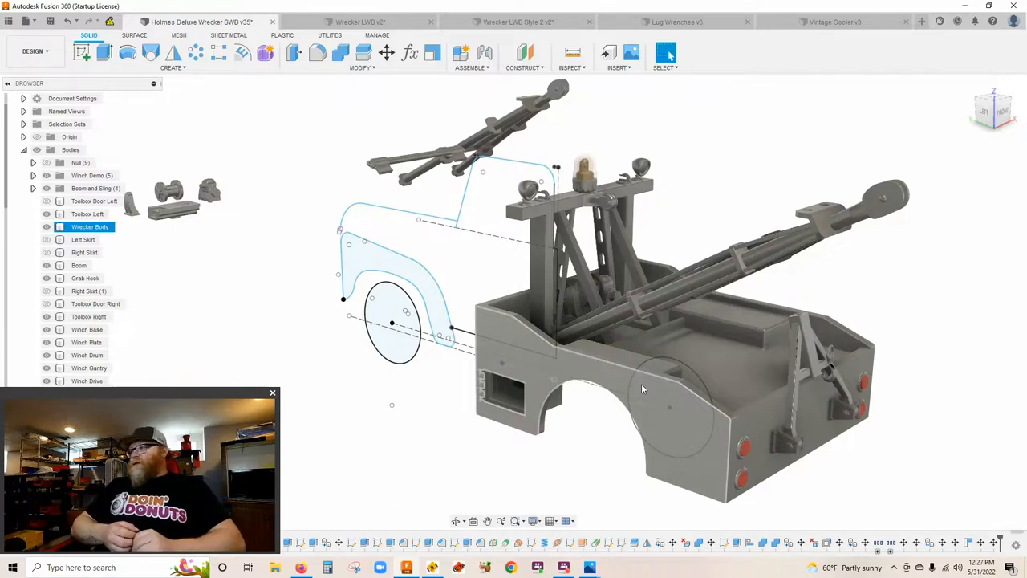
{"action": "left_click", "coordinate": [494, 215]}
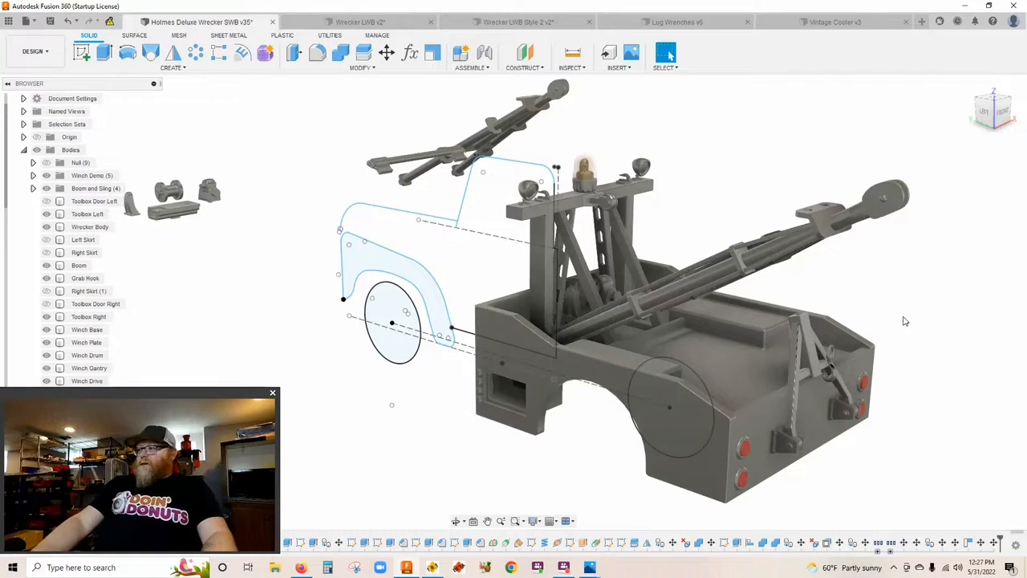
{"action": "scroll", "coordinate": [940, 337], "scroll_direction": "down", "scroll_amount": 3}
{"action": "scroll", "coordinate": [923, 337], "scroll_direction": "down", "scroll_amount": 1}
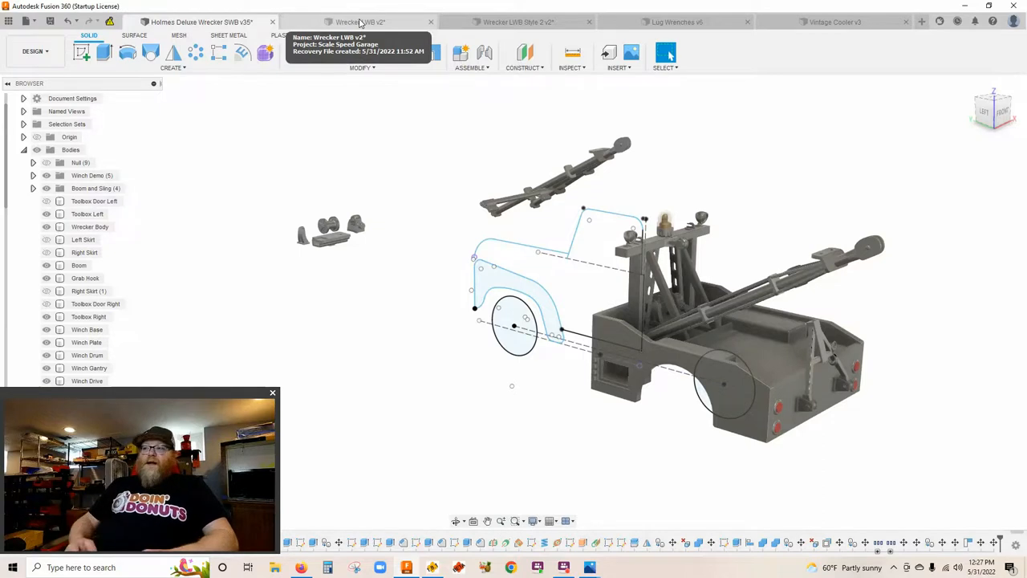
{"action": "scroll", "coordinate": [544, 297], "scroll_direction": "up", "scroll_amount": 2}
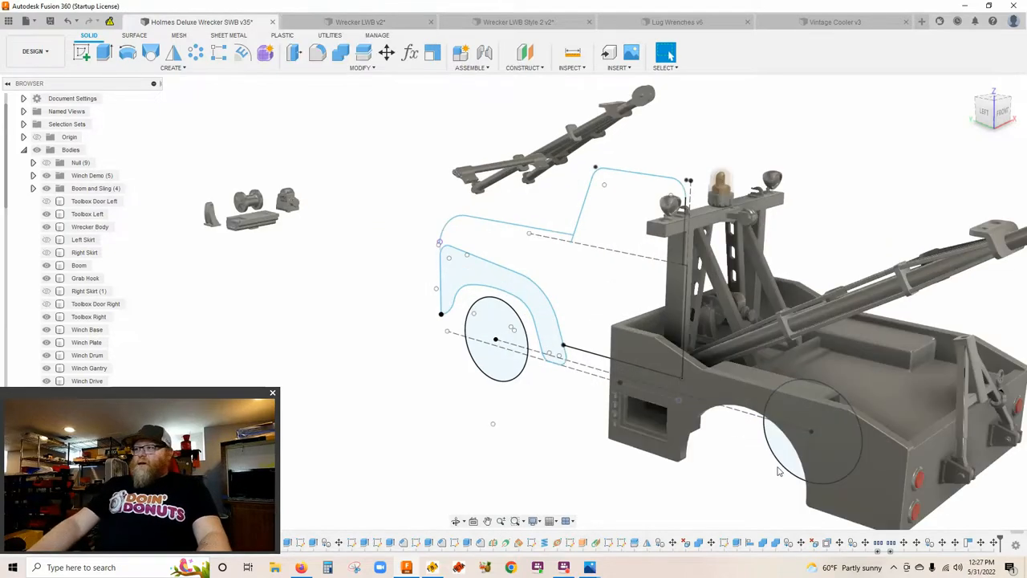
{"action": "left_click_drag", "start_coordinate": [777, 469], "coordinate": [679, 422]}
{"action": "key", "text": "Escape"}
{"action": "left_click", "coordinate": [689, 292]}
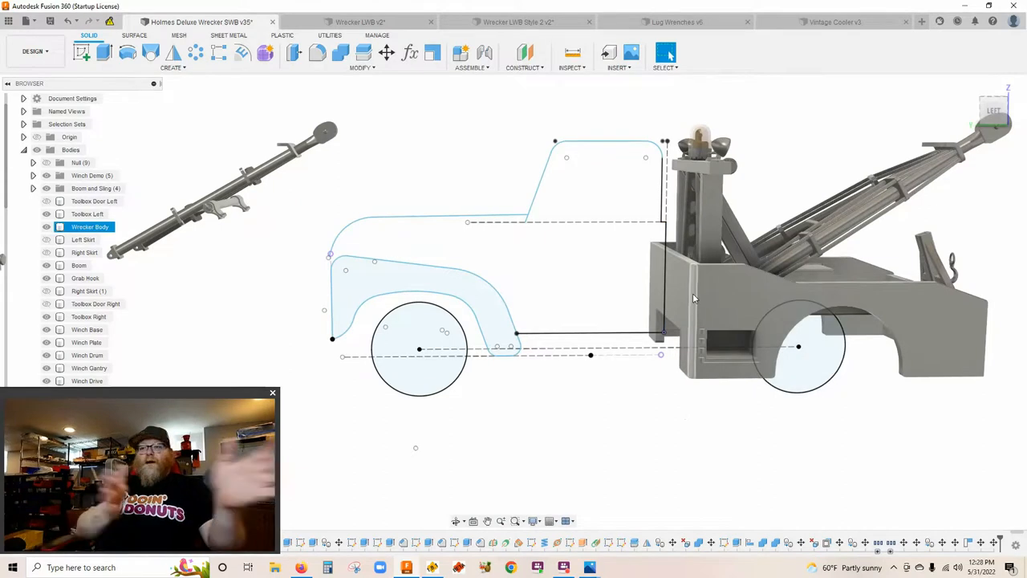
{"action": "scroll", "coordinate": [756, 319], "scroll_direction": "down", "scroll_amount": 1}
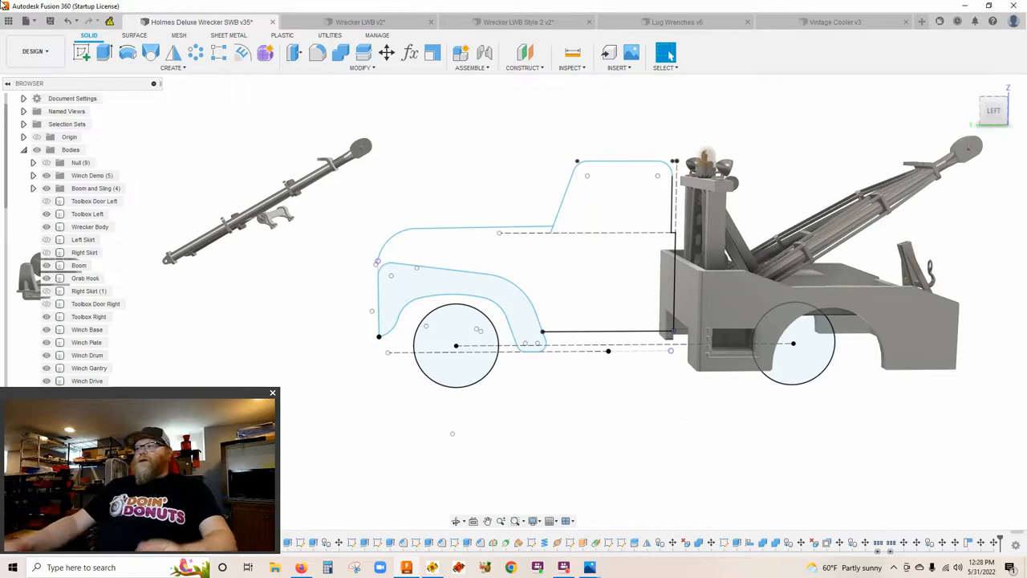
{"action": "scroll", "coordinate": [759, 307], "scroll_direction": "up", "scroll_amount": 2}
{"action": "scroll", "coordinate": [759, 307], "scroll_direction": "up", "scroll_amount": 2}
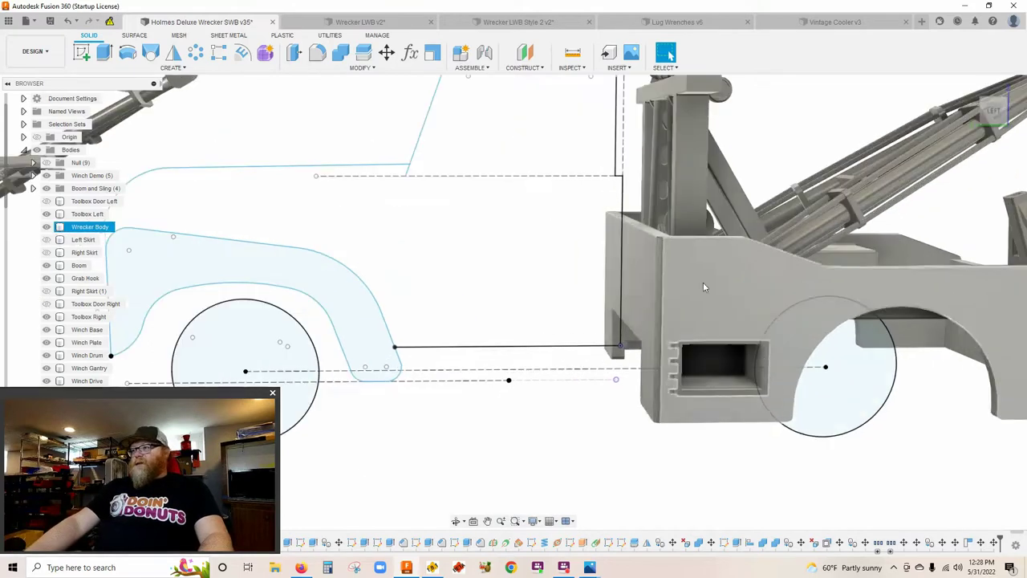
{"action": "left_click", "coordinate": [642, 289]}
{"action": "left_click_drag", "start_coordinate": [670, 56], "coordinate": [1016, 472]}
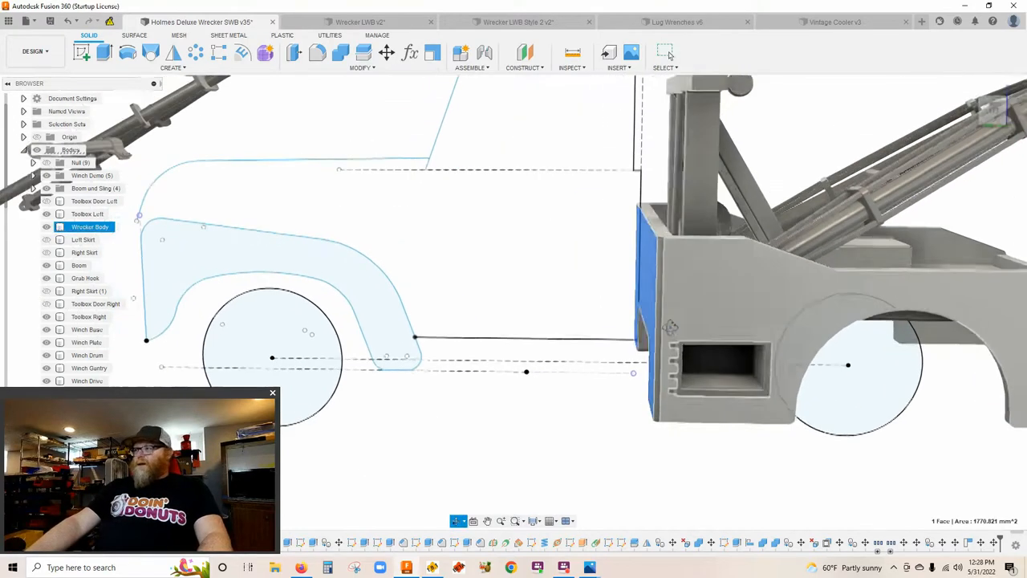
{"action": "left_click", "coordinate": [867, 374]}
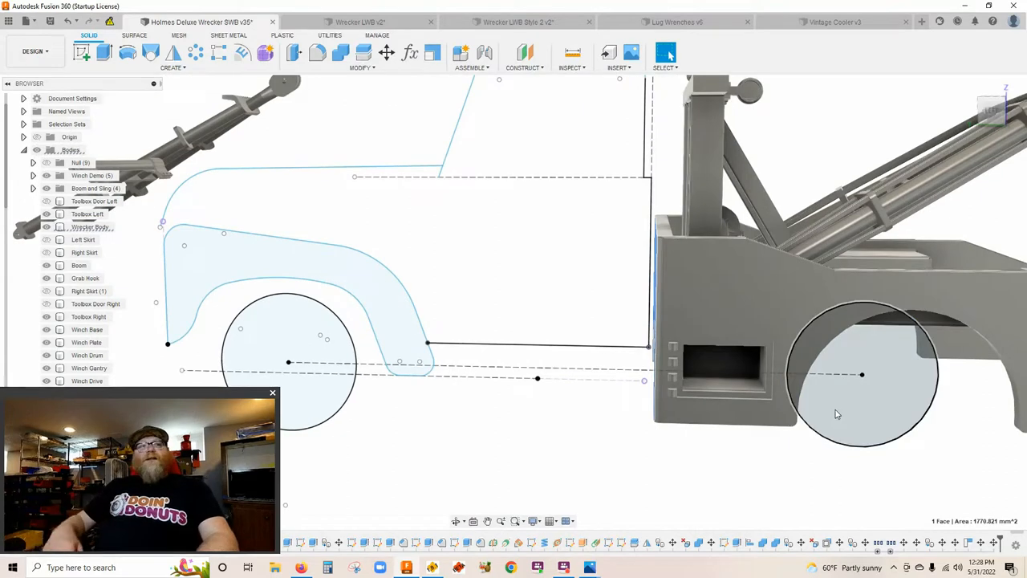
{"action": "scroll", "coordinate": [836, 414], "scroll_direction": "down", "scroll_amount": 3}
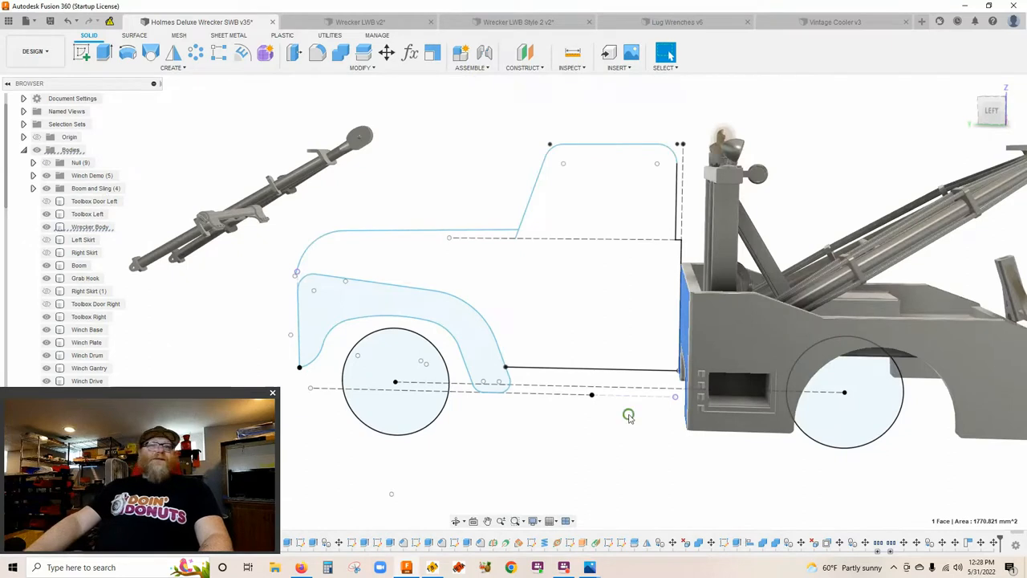
{"action": "left_click_drag", "start_coordinate": [598, 439], "coordinate": [617, 390]}
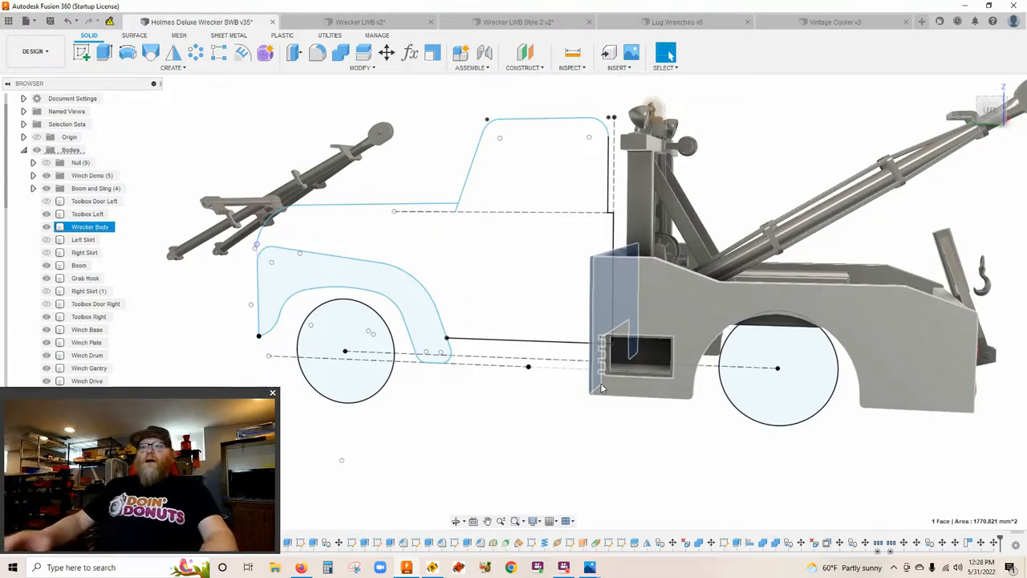
{"action": "scroll", "coordinate": [610, 385], "scroll_direction": "down", "scroll_amount": 2}
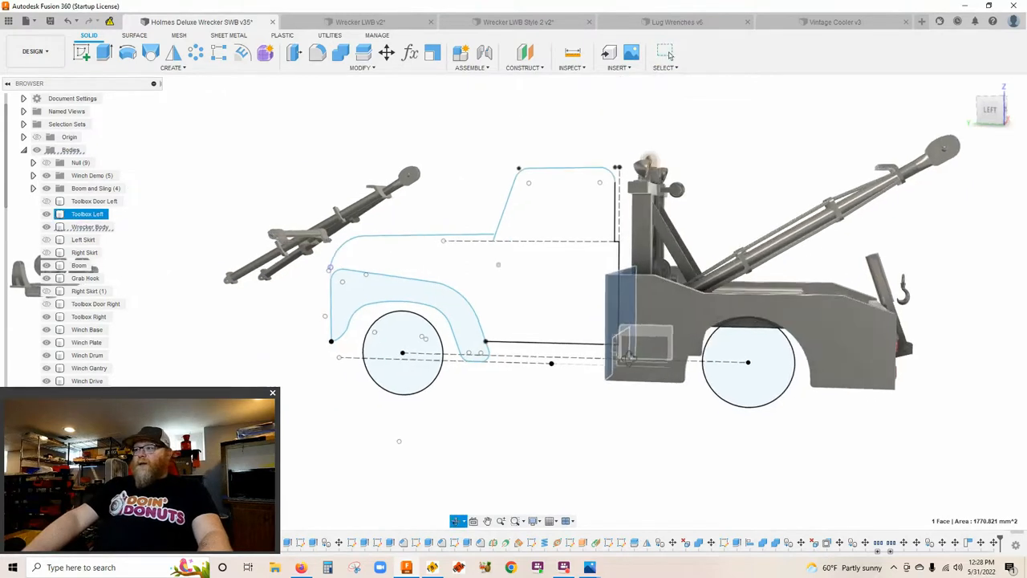
Orbit around the SWB wrecker from the front-left and move in closer on its bed.
{"action": "left_click_drag", "start_coordinate": [611, 384], "coordinate": [582, 354]}
{"action": "key", "text": "Escape"}
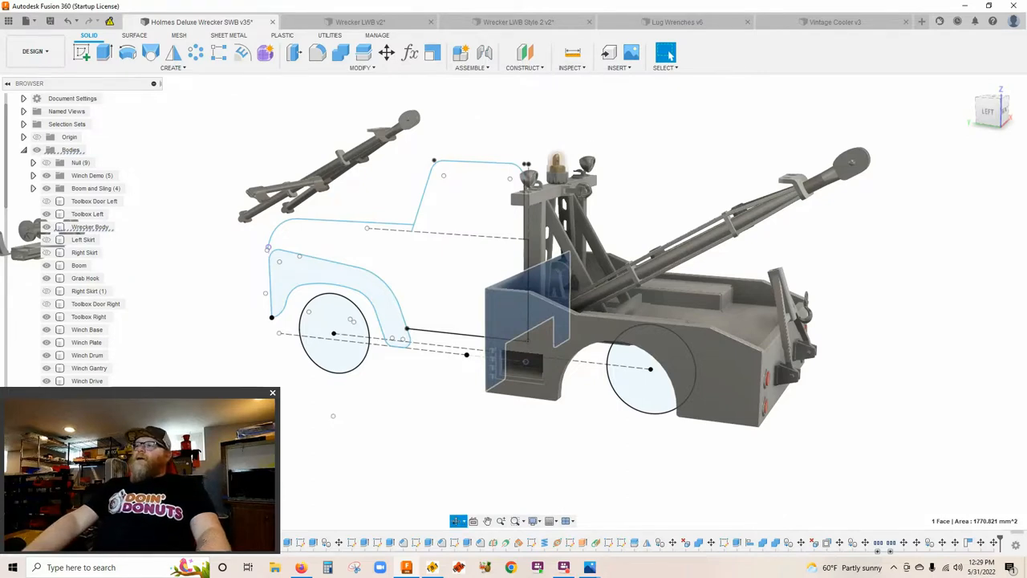
{"action": "left_click_drag", "start_coordinate": [567, 200], "coordinate": [530, 386]}
{"action": "scroll", "coordinate": [528, 387], "scroll_direction": "up", "scroll_amount": 5}
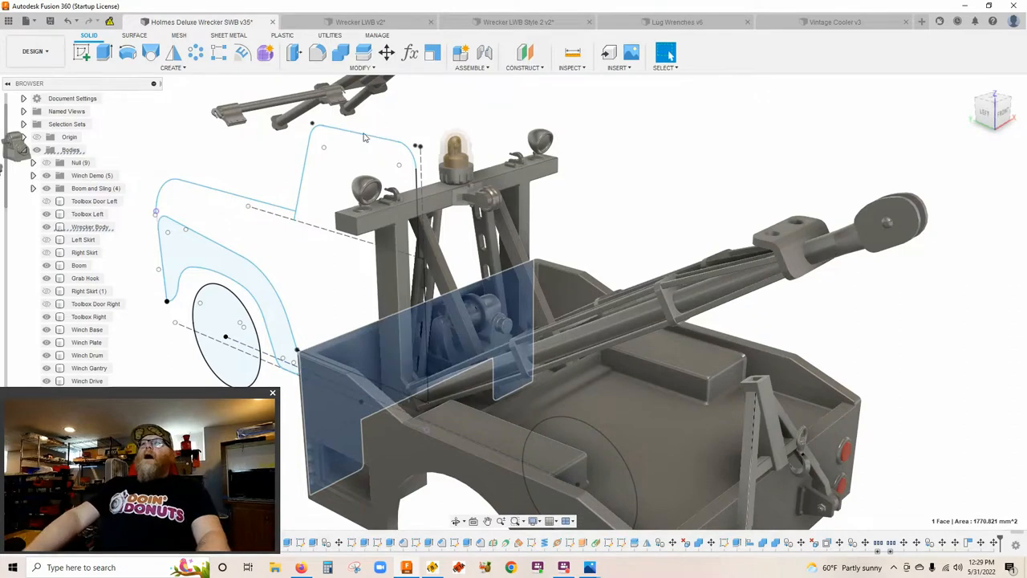
{"action": "scroll", "coordinate": [366, 151], "scroll_direction": "down", "scroll_amount": 2}
{"action": "scroll", "coordinate": [417, 185], "scroll_direction": "down", "scroll_amount": 3}
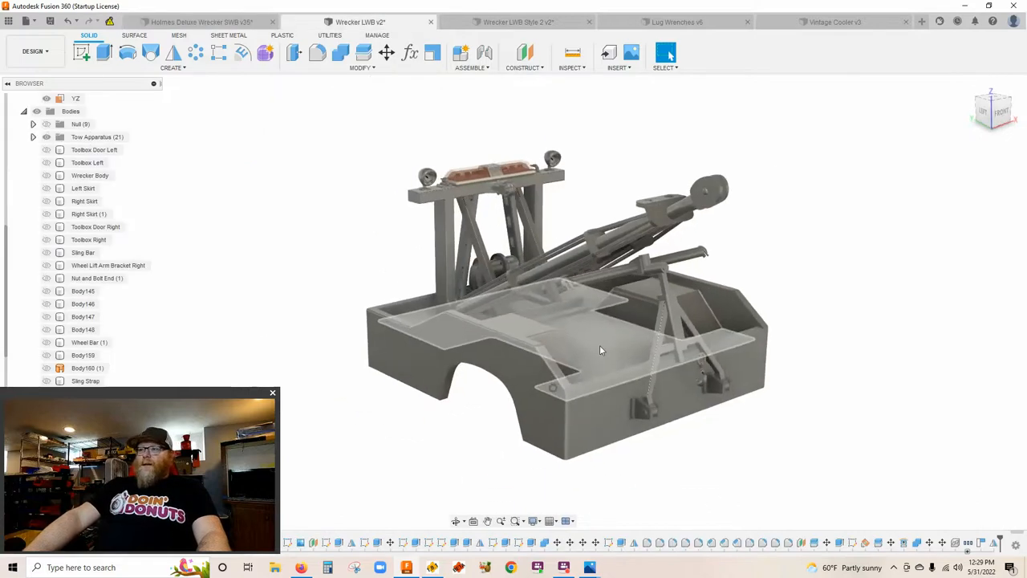
{"action": "mouse_move", "coordinate": [713, 440]}
{"action": "left_mouse_down"}
{"action": "mouse_move", "coordinate": [786, 438]}
{"action": "mouse_move", "coordinate": [798, 456]}
{"action": "left_mouse_up"}
{"action": "key", "text": "Escape"}
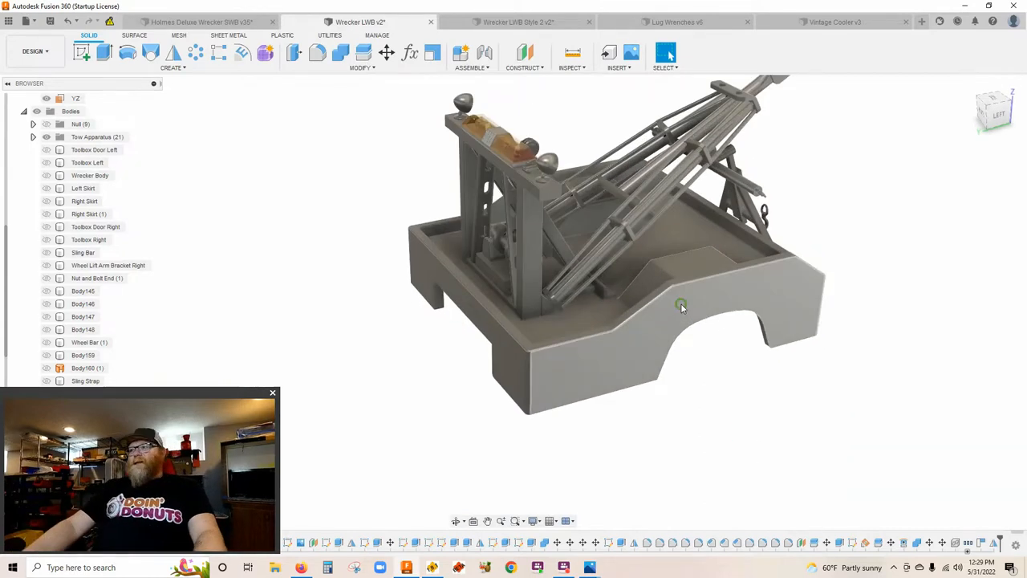
{"action": "left_click_drag", "start_coordinate": [680, 312], "coordinate": [630, 305]}
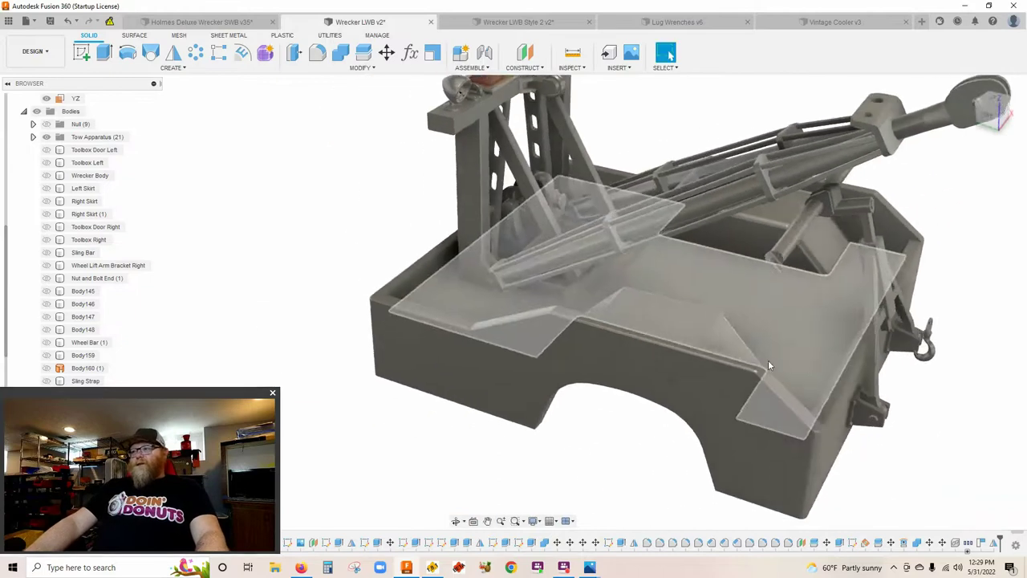
{"action": "mouse_move", "coordinate": [630, 305]}
{"action": "left_mouse_down"}
{"action": "mouse_move", "coordinate": [758, 371]}
{"action": "mouse_move", "coordinate": [579, 415]}
{"action": "mouse_move", "coordinate": [588, 277]}
{"action": "left_mouse_up"}
{"action": "key", "text": "Escape"}
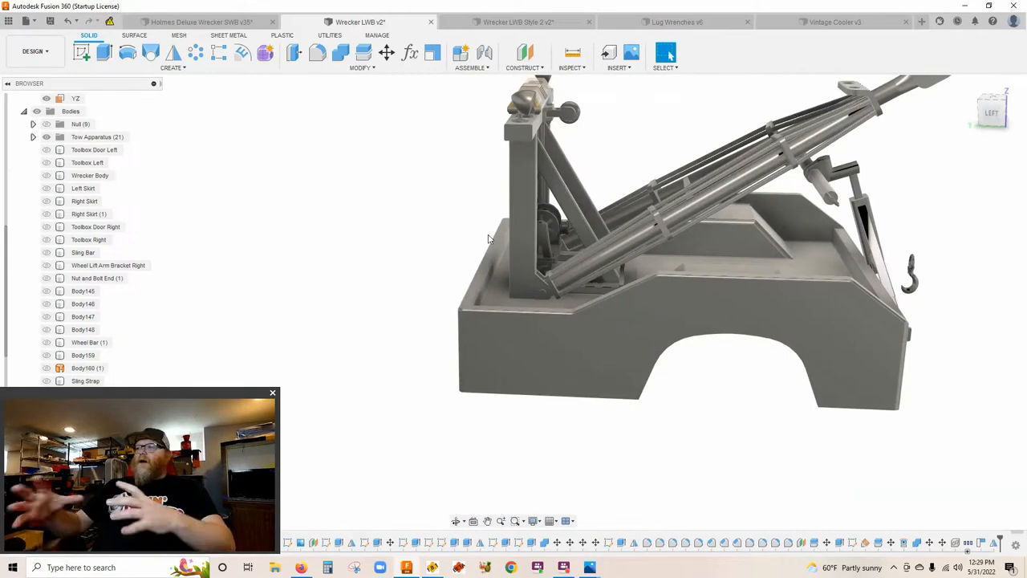
{"action": "left_click_drag", "start_coordinate": [698, 348], "coordinate": [493, 199]}
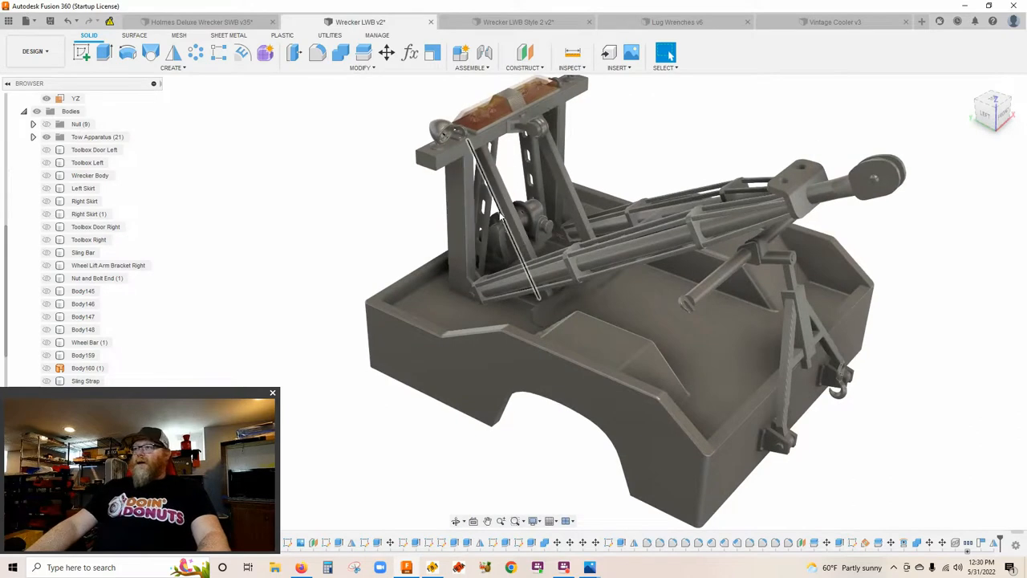
{"action": "scroll", "coordinate": [749, 283], "scroll_direction": "up", "scroll_amount": 3}
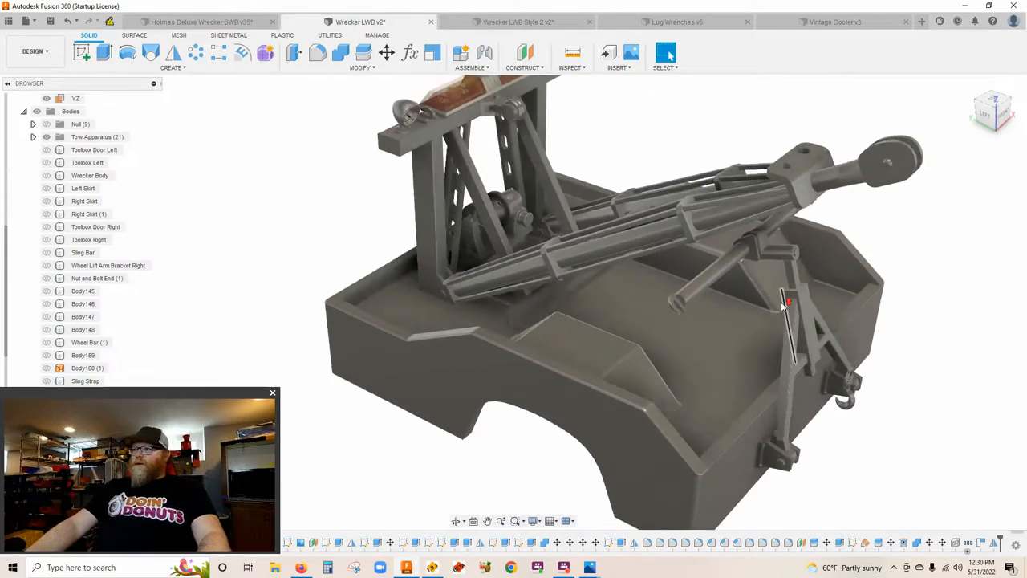
{"action": "left_click_drag", "start_coordinate": [748, 282], "coordinate": [586, 343]}
{"action": "scroll", "coordinate": [766, 424], "scroll_direction": "up", "scroll_amount": 3}
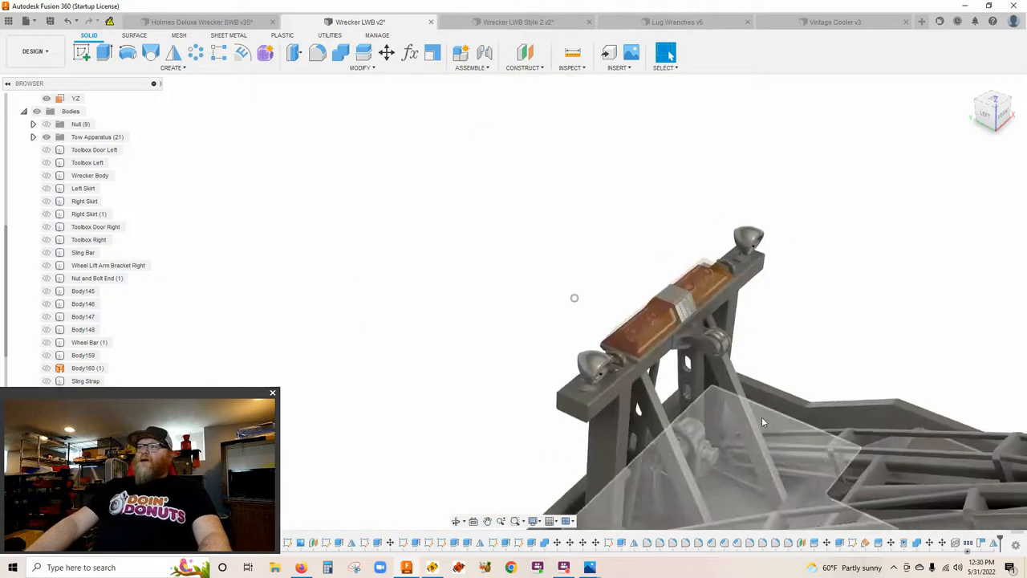
{"action": "left_click_drag", "start_coordinate": [766, 425], "coordinate": [674, 273]}
{"action": "scroll", "coordinate": [674, 272], "scroll_direction": "up", "scroll_amount": 2}
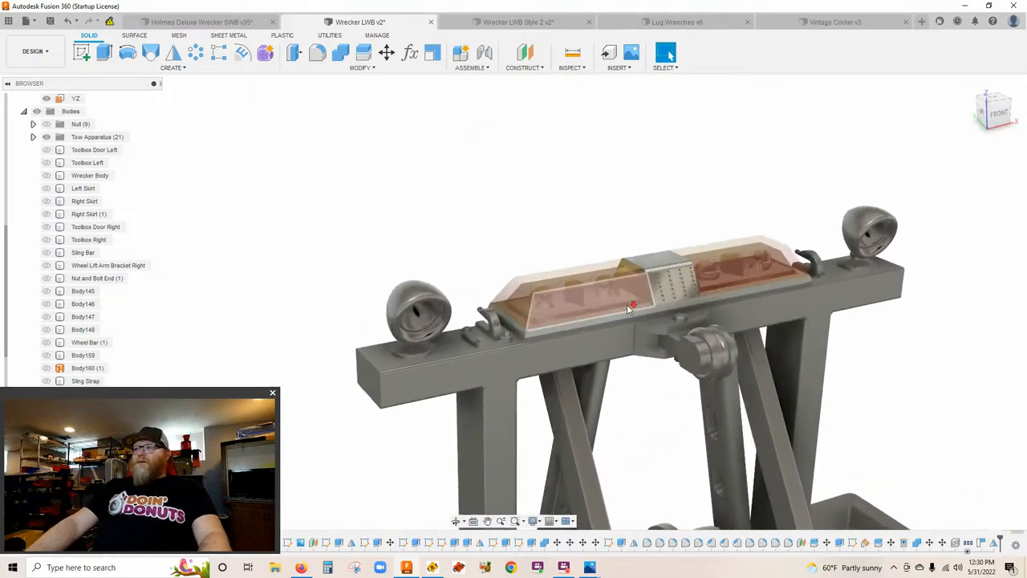
{"action": "scroll", "coordinate": [662, 301], "scroll_direction": "up", "scroll_amount": 3}
{"action": "scroll", "coordinate": [656, 313], "scroll_direction": "up", "scroll_amount": 1}
{"action": "scroll", "coordinate": [658, 315], "scroll_direction": "down", "scroll_amount": 2}
{"action": "scroll", "coordinate": [657, 316], "scroll_direction": "down", "scroll_amount": 1}
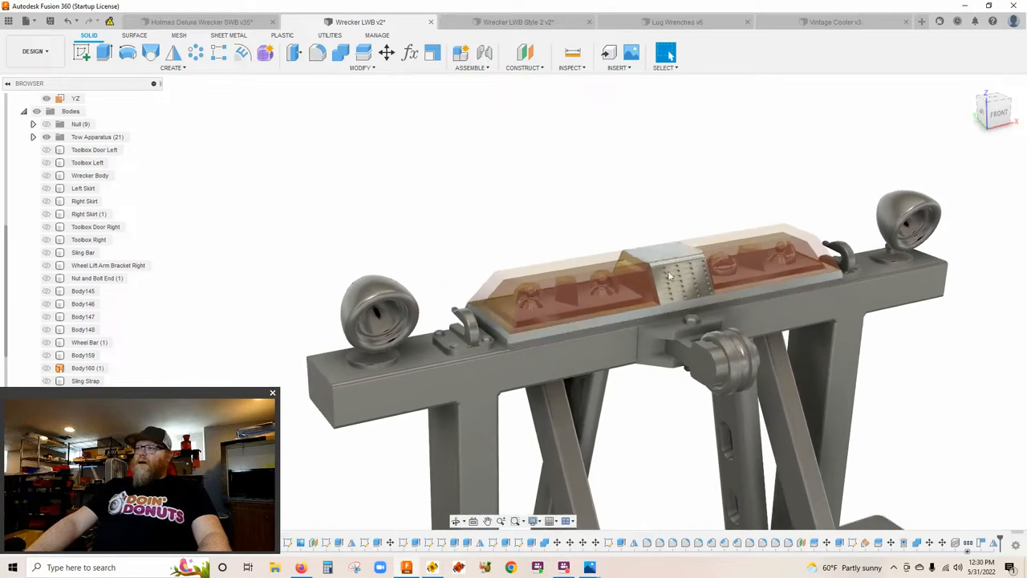
{"action": "scroll", "coordinate": [666, 257], "scroll_direction": "up", "scroll_amount": 1}
{"action": "scroll", "coordinate": [666, 257], "scroll_direction": "up", "scroll_amount": 1}
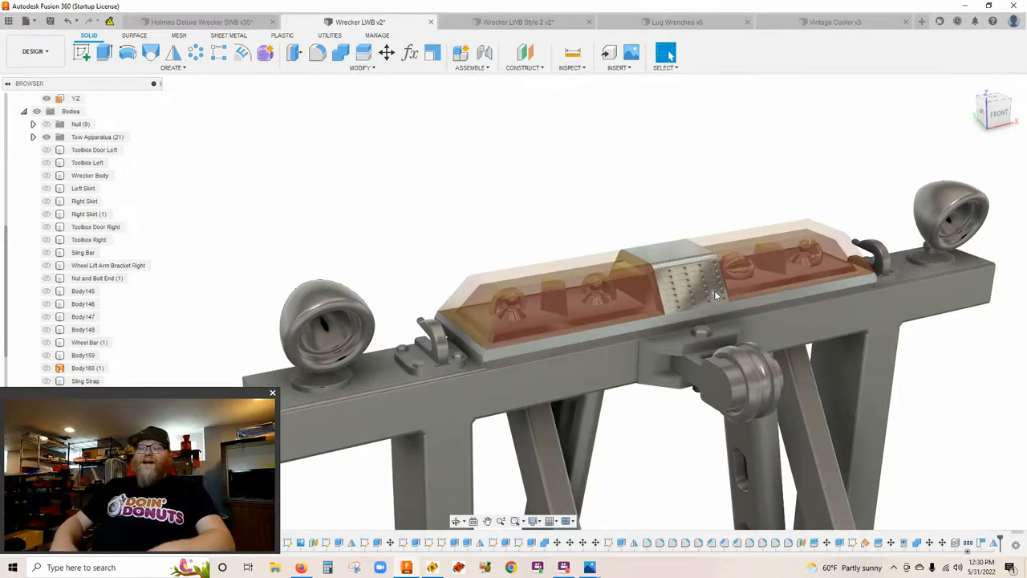
{"action": "scroll", "coordinate": [710, 313], "scroll_direction": "down", "scroll_amount": 2}
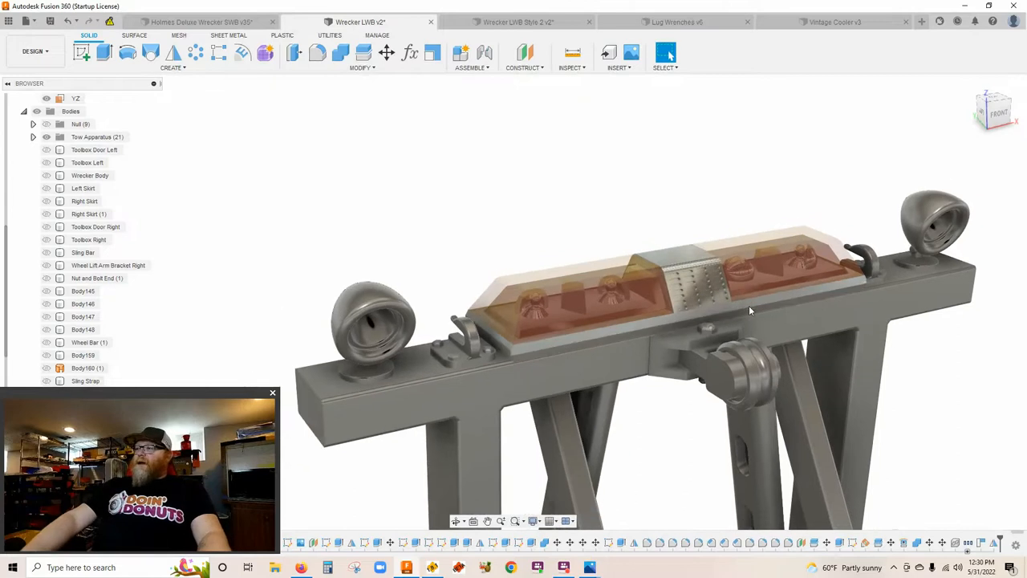
{"action": "scroll", "coordinate": [686, 332], "scroll_direction": "up", "scroll_amount": 2}
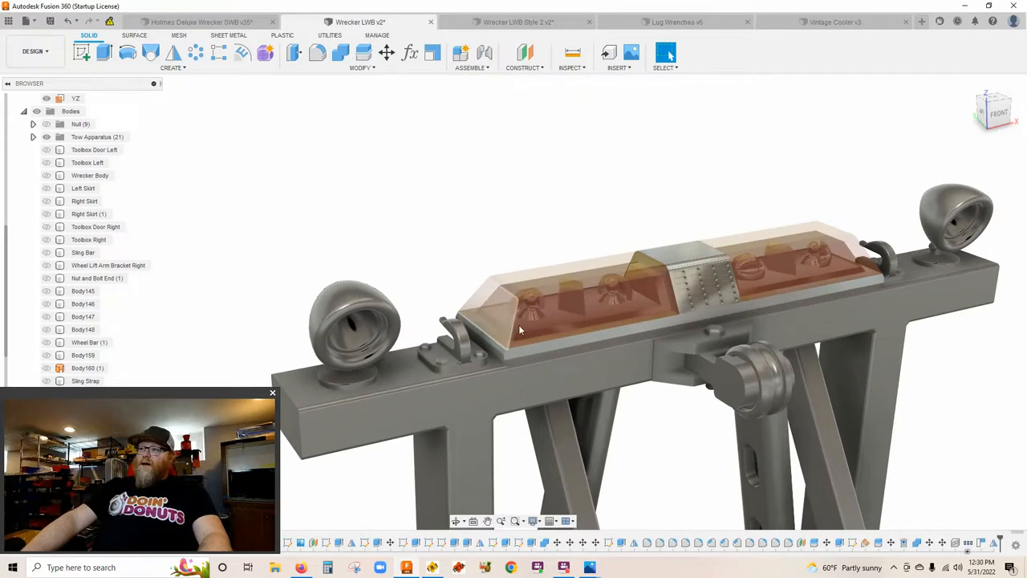
{"action": "scroll", "coordinate": [554, 320], "scroll_direction": "down", "scroll_amount": 5}
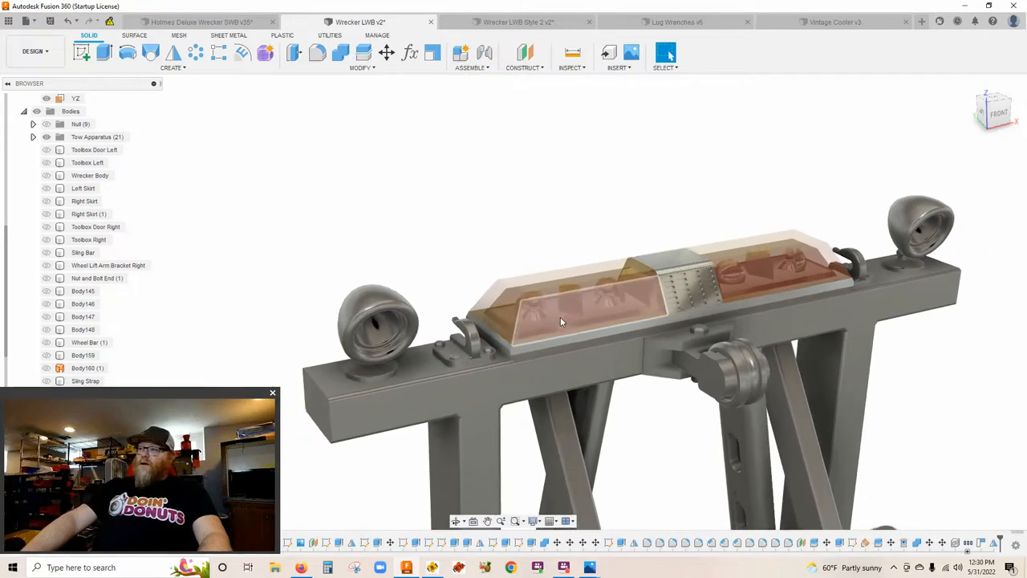
{"action": "mouse_move", "coordinate": [574, 300]}
{"action": "left_mouse_down"}
{"action": "mouse_move", "coordinate": [578, 281]}
{"action": "mouse_move", "coordinate": [630, 269]}
{"action": "mouse_move", "coordinate": [677, 402]}
{"action": "mouse_move", "coordinate": [739, 410]}
{"action": "mouse_move", "coordinate": [717, 413]}
{"action": "mouse_move", "coordinate": [668, 363]}
{"action": "mouse_move", "coordinate": [741, 365]}
{"action": "mouse_move", "coordinate": [739, 394]}
{"action": "mouse_move", "coordinate": [699, 394]}
{"action": "left_mouse_up"}
{"action": "key", "text": "Escape"}
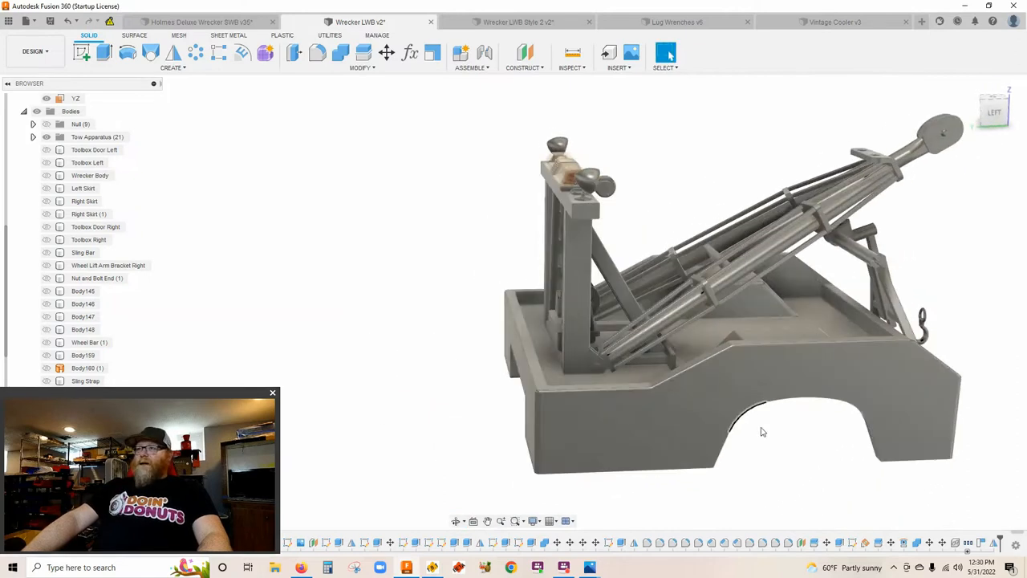
{"action": "left_click_drag", "start_coordinate": [698, 430], "coordinate": [602, 378]}
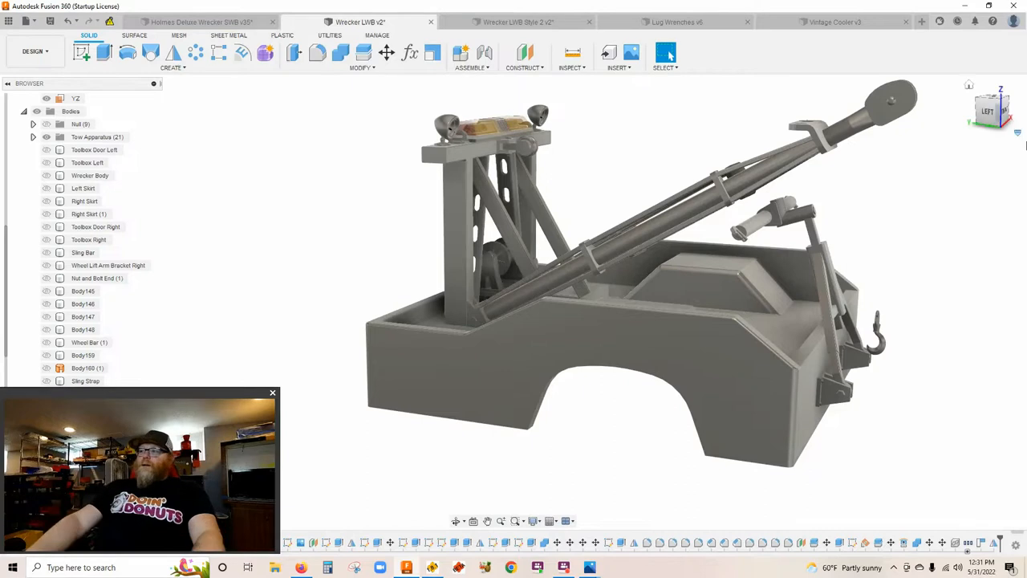
{"action": "scroll", "coordinate": [711, 452], "scroll_direction": "down", "scroll_amount": 2}
{"action": "scroll", "coordinate": [700, 455], "scroll_direction": "down", "scroll_amount": 1}
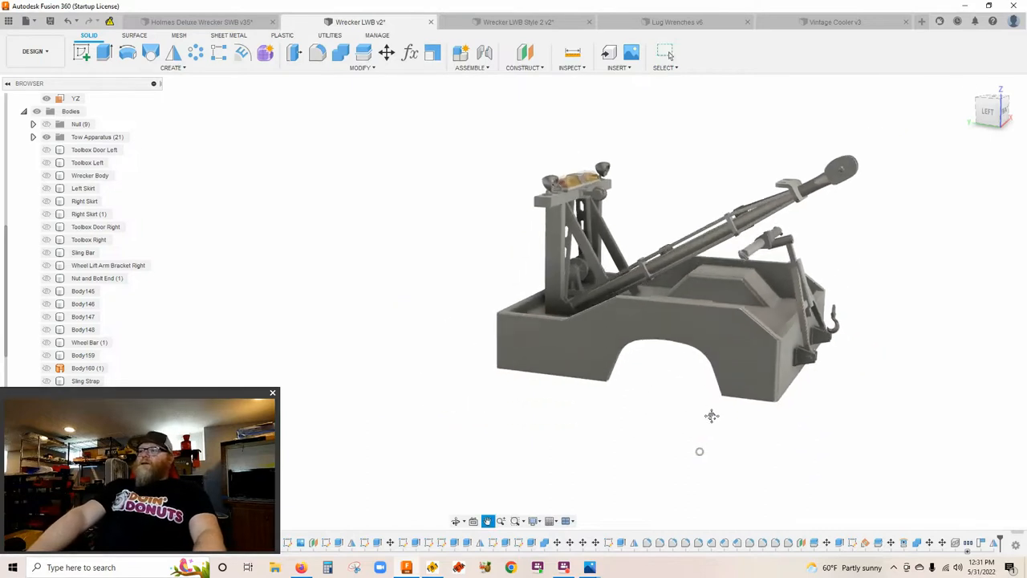
{"action": "left_click_drag", "start_coordinate": [713, 398], "coordinate": [751, 241]}
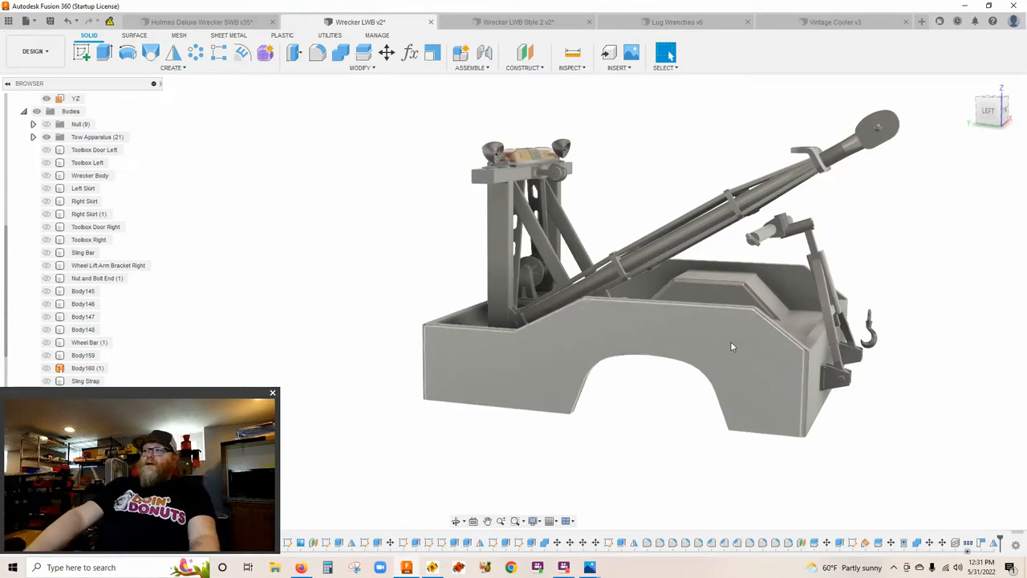
{"action": "scroll", "coordinate": [730, 347], "scroll_direction": "down", "scroll_amount": 1}
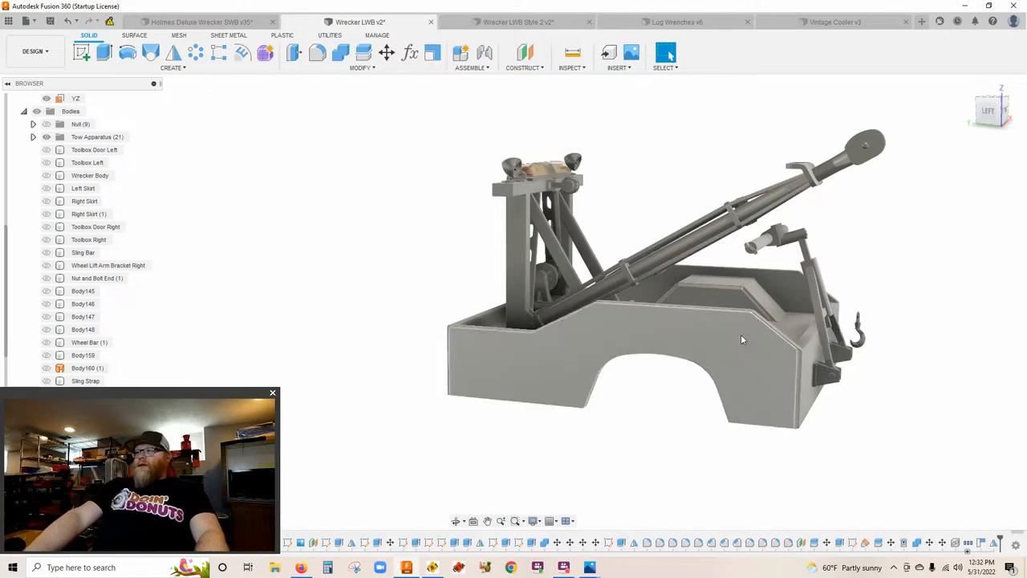
{"action": "scroll", "coordinate": [752, 345], "scroll_direction": "up", "scroll_amount": 2}
{"action": "left_click_drag", "start_coordinate": [752, 346], "coordinate": [691, 371]}
{"action": "mouse_move", "coordinate": [627, 388]}
{"action": "left_mouse_down"}
{"action": "mouse_move", "coordinate": [634, 326]}
{"action": "mouse_move", "coordinate": [630, 377]}
{"action": "left_mouse_up"}
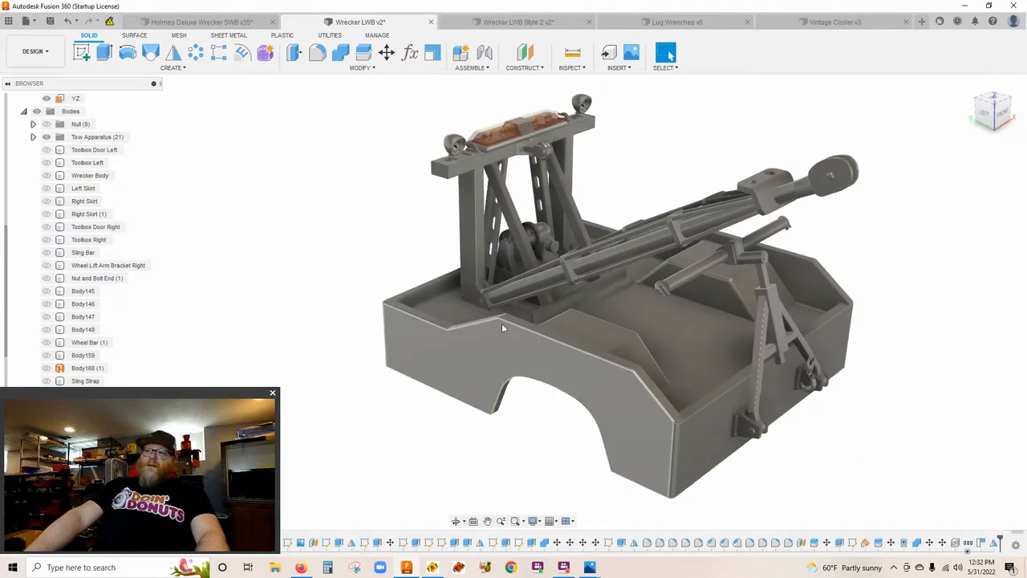
Switch to the Wrecker LWB Style 2 v2 document and view its bed from top and side angles.
{"action": "left_click", "coordinate": [550, 22]}
{"action": "scroll", "coordinate": [576, 407], "scroll_direction": "up", "scroll_amount": 3}
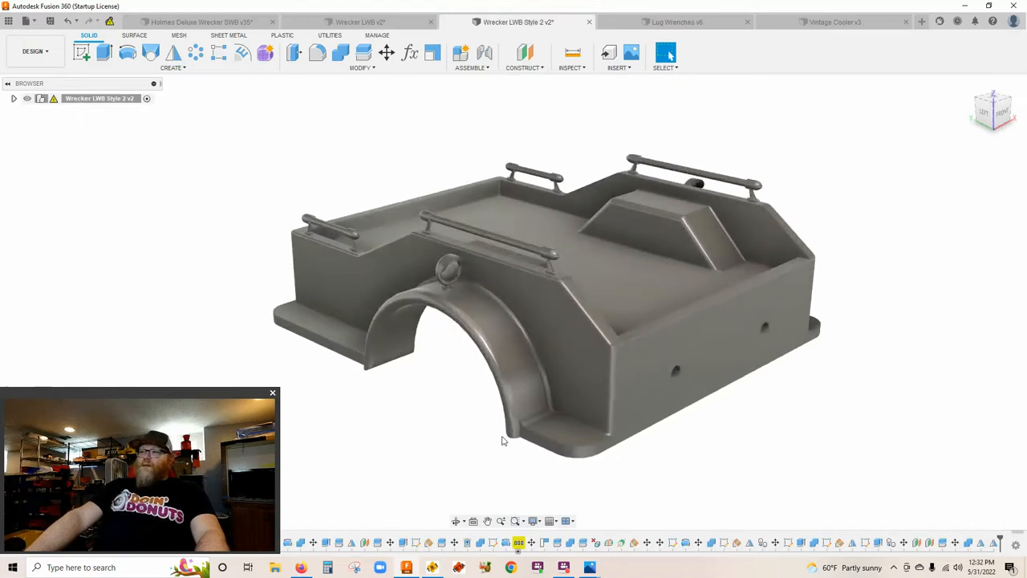
{"action": "left_click_drag", "start_coordinate": [495, 440], "coordinate": [513, 458]}
{"action": "scroll", "coordinate": [319, 387], "scroll_direction": "up", "scroll_amount": 3}
{"action": "scroll", "coordinate": [318, 387], "scroll_direction": "up", "scroll_amount": 2}
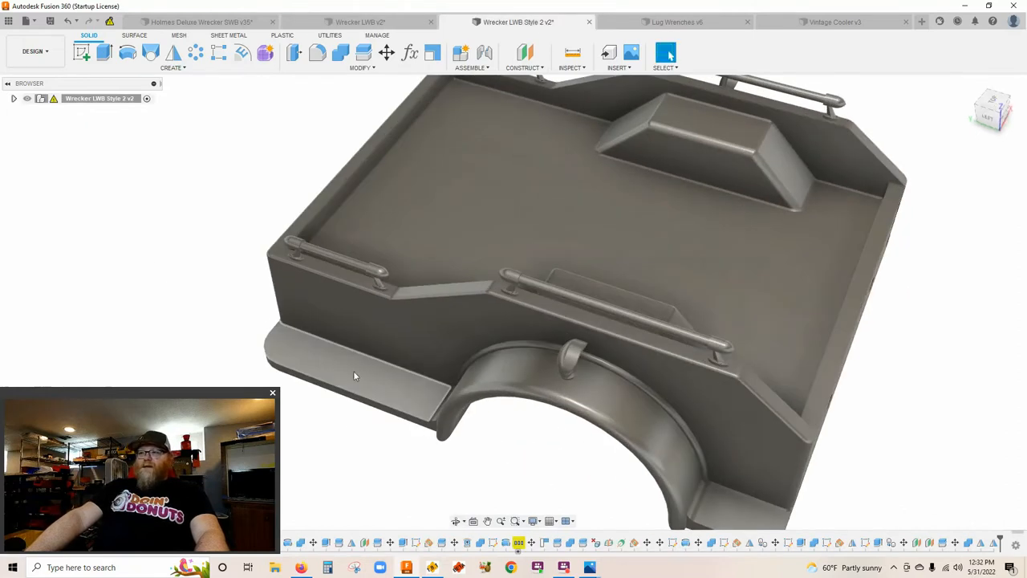
{"action": "scroll", "coordinate": [303, 355], "scroll_direction": "down", "scroll_amount": 3}
{"action": "mouse_move", "coordinate": [465, 431]}
{"action": "left_mouse_down"}
{"action": "mouse_move", "coordinate": [468, 391]}
{"action": "mouse_move", "coordinate": [445, 407]}
{"action": "mouse_move", "coordinate": [544, 385]}
{"action": "left_mouse_up"}
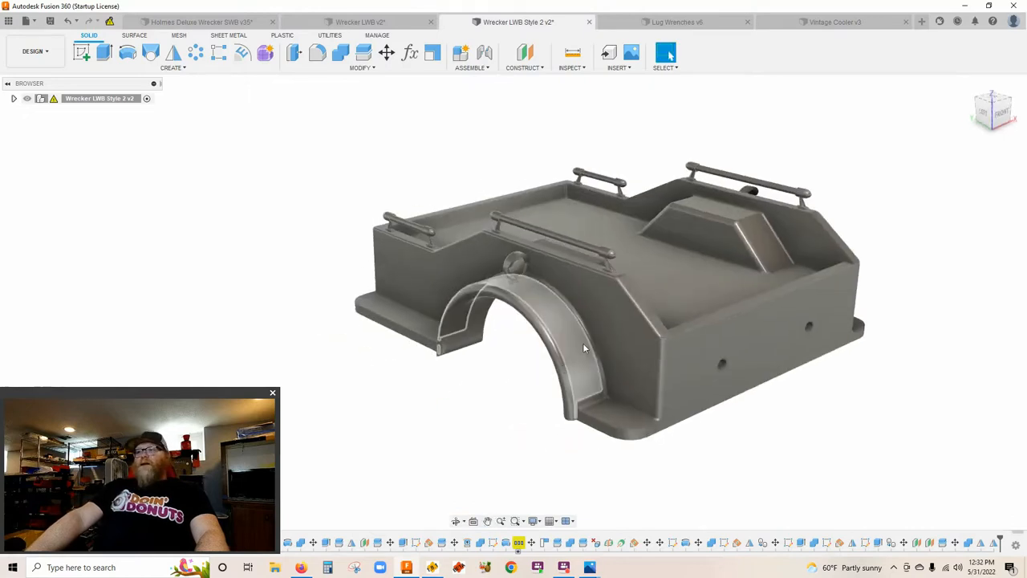
{"action": "scroll", "coordinate": [610, 272], "scroll_direction": "up", "scroll_amount": 2}
{"action": "left_click_drag", "start_coordinate": [441, 263], "coordinate": [493, 268]}
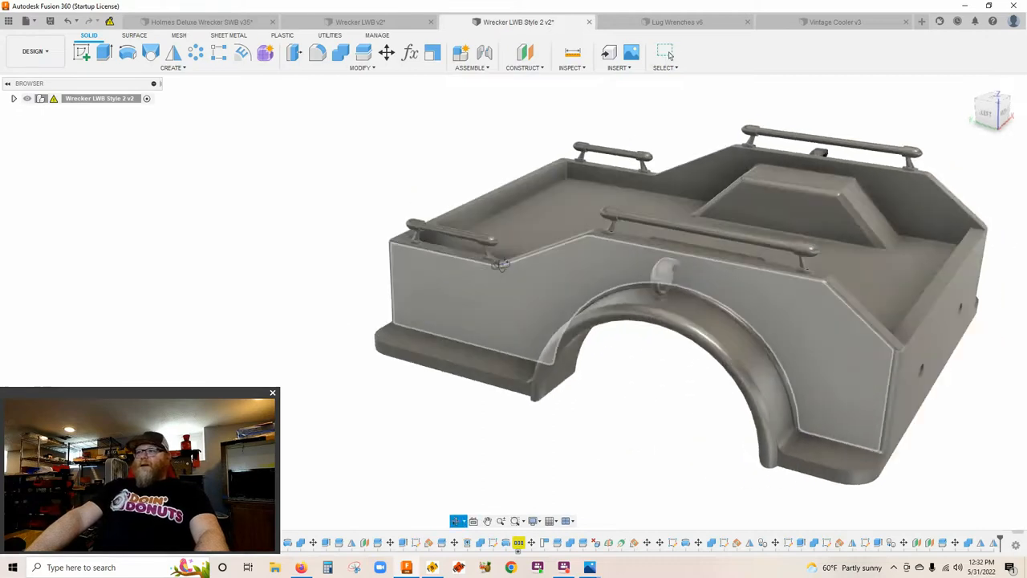
{"action": "scroll", "coordinate": [515, 272], "scroll_direction": "up", "scroll_amount": 3}
{"action": "scroll", "coordinate": [510, 268], "scroll_direction": "down", "scroll_amount": 2}
{"action": "scroll", "coordinate": [509, 350], "scroll_direction": "down", "scroll_amount": 1}
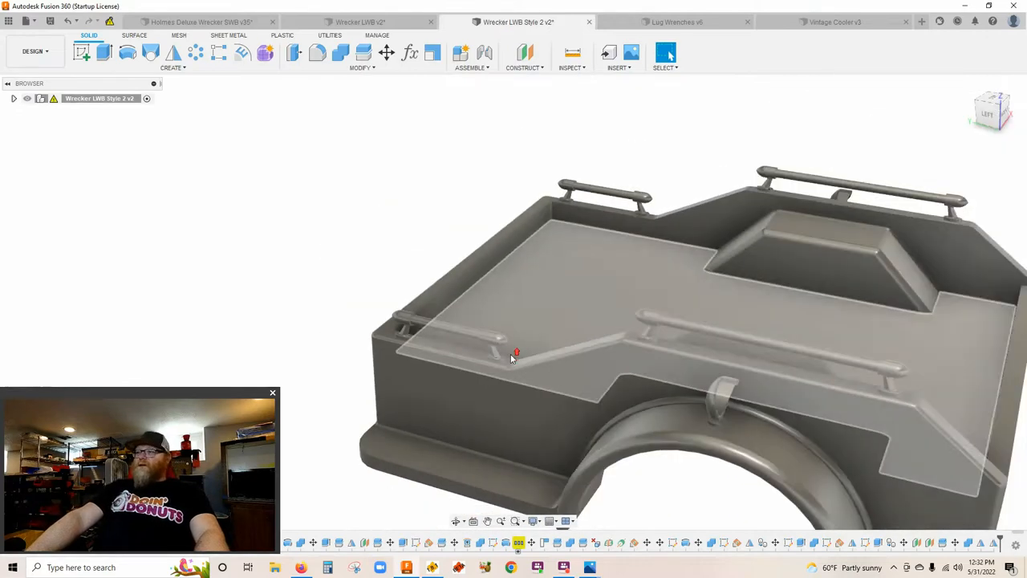
{"action": "scroll", "coordinate": [513, 355], "scroll_direction": "up", "scroll_amount": 1}
{"action": "scroll", "coordinate": [509, 372], "scroll_direction": "up", "scroll_amount": 2}
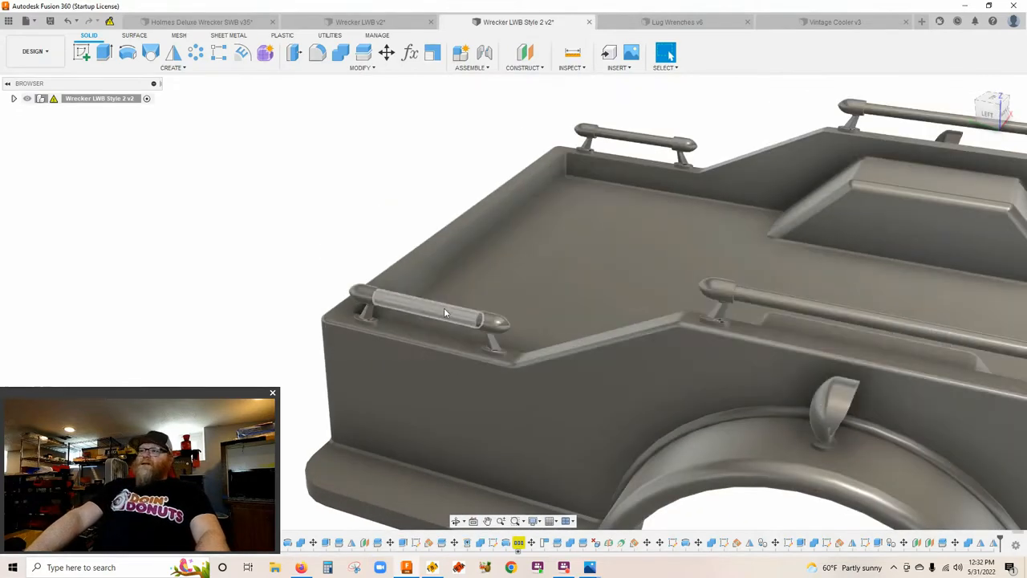
{"action": "scroll", "coordinate": [759, 308], "scroll_direction": "down", "scroll_amount": 2}
Orbit low along the bed's side to inspect the rails and fuel cap, then its top at an angle.
{"action": "left_click_drag", "start_coordinate": [775, 302], "coordinate": [767, 304]}
{"action": "left_click_drag", "start_coordinate": [796, 352], "coordinate": [787, 349]}
{"action": "scroll", "coordinate": [787, 352], "scroll_direction": "down", "scroll_amount": 2}
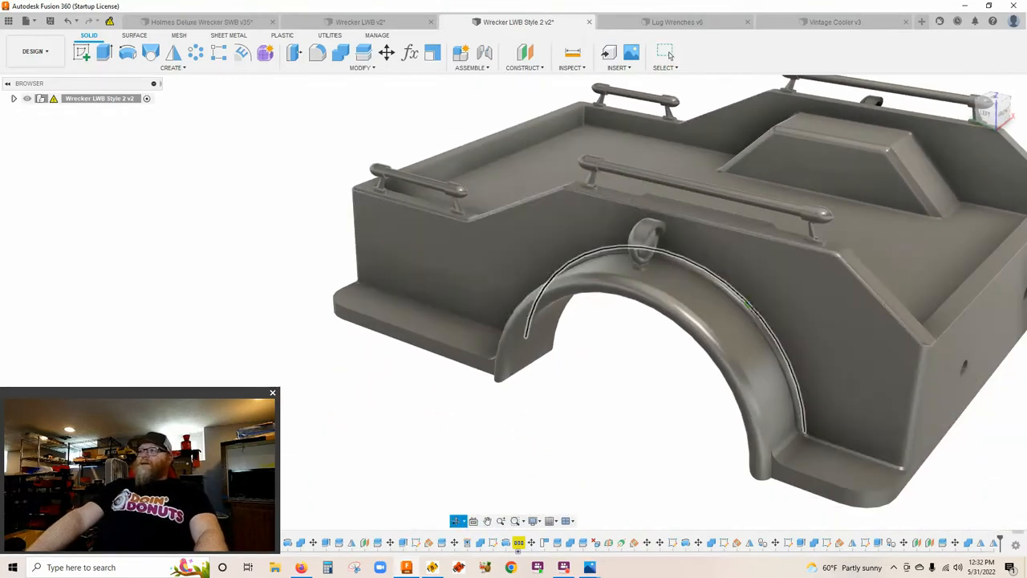
{"action": "scroll", "coordinate": [742, 313], "scroll_direction": "up", "scroll_amount": 3}
{"action": "scroll", "coordinate": [595, 411], "scroll_direction": "up", "scroll_amount": 4}
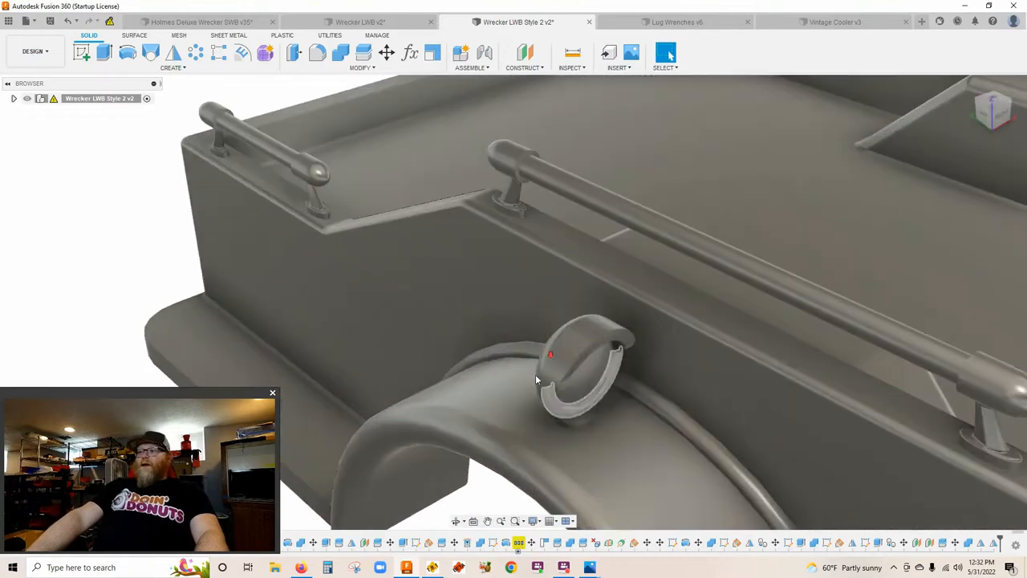
{"action": "left_click_drag", "start_coordinate": [596, 411], "coordinate": [567, 367]}
{"action": "scroll", "coordinate": [567, 367], "scroll_direction": "down", "scroll_amount": 3}
{"action": "scroll", "coordinate": [577, 363], "scroll_direction": "up", "scroll_amount": 3}
{"action": "scroll", "coordinate": [586, 393], "scroll_direction": "down", "scroll_amount": 3}
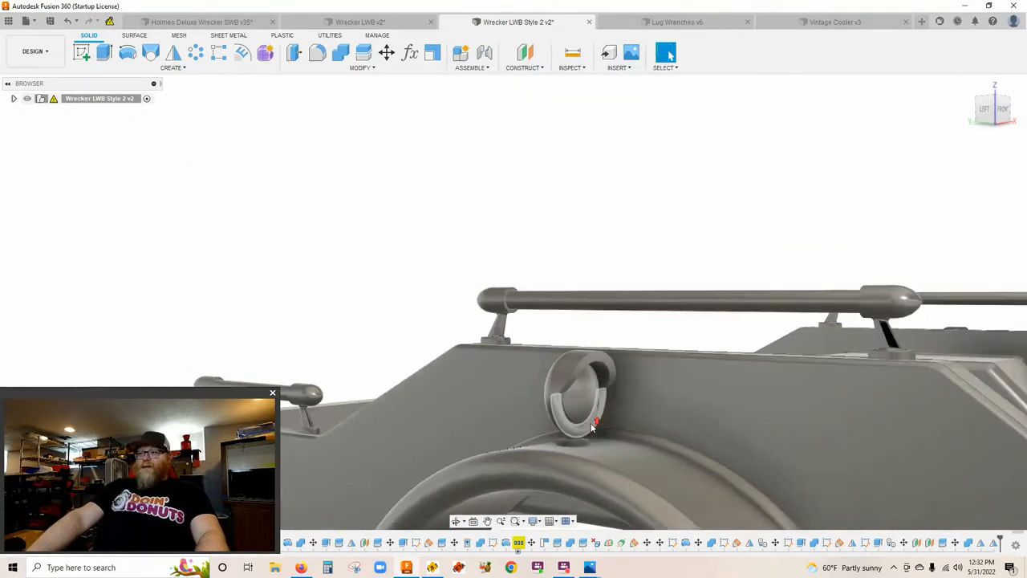
{"action": "scroll", "coordinate": [590, 423], "scroll_direction": "down", "scroll_amount": 1}
{"action": "scroll", "coordinate": [606, 430], "scroll_direction": "down", "scroll_amount": 3}
{"action": "scroll", "coordinate": [536, 295], "scroll_direction": "up", "scroll_amount": 1}
{"action": "scroll", "coordinate": [573, 268], "scroll_direction": "down", "scroll_amount": 3}
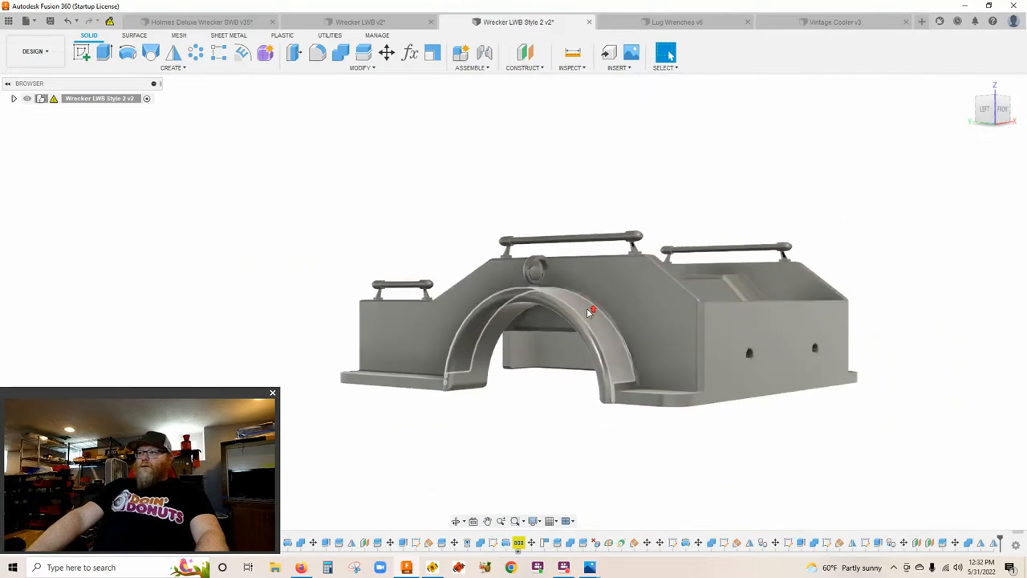
{"action": "scroll", "coordinate": [592, 305], "scroll_direction": "down", "scroll_amount": 2}
{"action": "left_click_drag", "start_coordinate": [666, 317], "coordinate": [677, 349]}
{"action": "scroll", "coordinate": [677, 349], "scroll_direction": "up", "scroll_amount": 2}
{"action": "scroll", "coordinate": [678, 348], "scroll_direction": "up", "scroll_amount": 2}
{"action": "scroll", "coordinate": [686, 341], "scroll_direction": "up", "scroll_amount": 2}
{"action": "scroll", "coordinate": [688, 341], "scroll_direction": "down", "scroll_amount": 2}
{"action": "scroll", "coordinate": [688, 346], "scroll_direction": "down", "scroll_amount": 2}
{"action": "scroll", "coordinate": [689, 346], "scroll_direction": "down", "scroll_amount": 3}
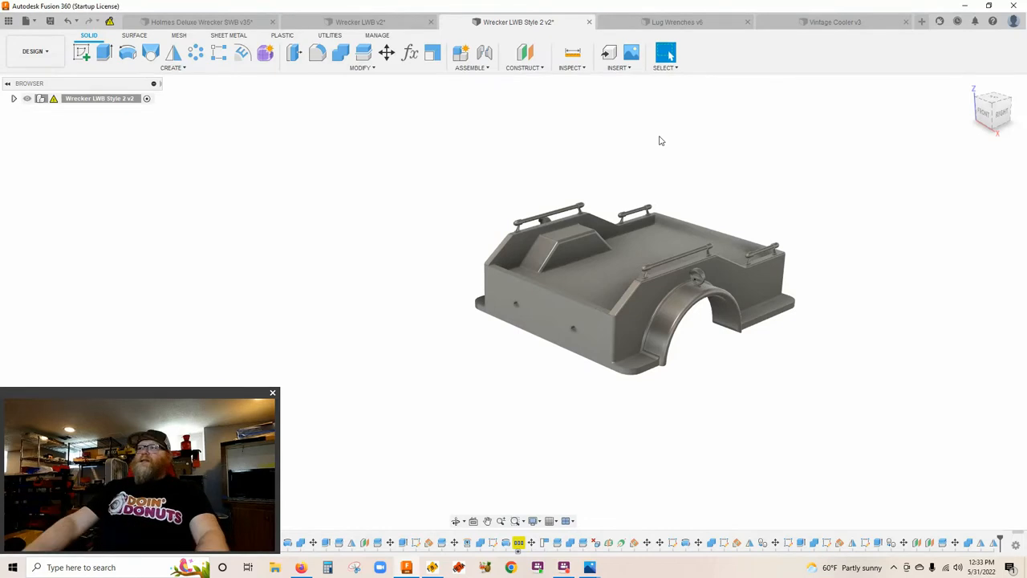
Switch to the Lug Wrenches v6 document and orbit the wrench set from several angles.
{"action": "left_click", "coordinate": [629, 24]}
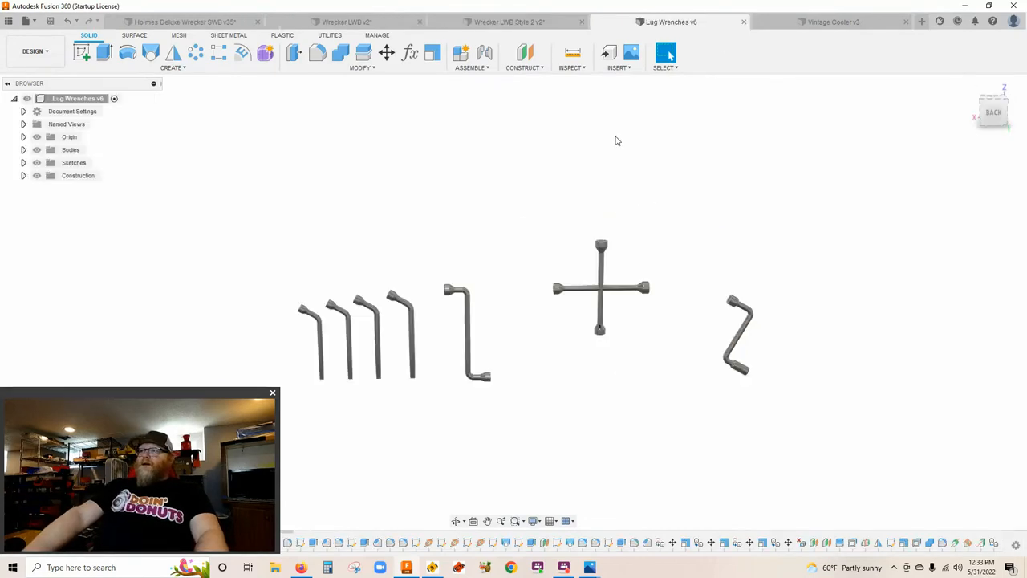
{"action": "mouse_move", "coordinate": [546, 314]}
{"action": "left_mouse_down"}
{"action": "mouse_move", "coordinate": [550, 305]}
{"action": "mouse_move", "coordinate": [596, 305]}
{"action": "mouse_move", "coordinate": [578, 321]}
{"action": "mouse_move", "coordinate": [509, 320]}
{"action": "left_mouse_up"}
{"action": "scroll", "coordinate": [289, 291], "scroll_direction": "up", "scroll_amount": 3}
{"action": "scroll", "coordinate": [370, 284], "scroll_direction": "up", "scroll_amount": 2}
{"action": "scroll", "coordinate": [461, 358], "scroll_direction": "down", "scroll_amount": 3}
{"action": "scroll", "coordinate": [714, 393], "scroll_direction": "down", "scroll_amount": 1}
{"action": "mouse_move", "coordinate": [714, 393]}
{"action": "left_mouse_down"}
{"action": "mouse_move", "coordinate": [642, 316]}
{"action": "mouse_move", "coordinate": [720, 353]}
{"action": "mouse_move", "coordinate": [650, 310]}
{"action": "mouse_move", "coordinate": [656, 291]}
{"action": "mouse_move", "coordinate": [667, 302]}
{"action": "left_mouse_up"}
{"action": "key", "text": "Escape"}
{"action": "scroll", "coordinate": [668, 304], "scroll_direction": "down", "scroll_amount": 3}
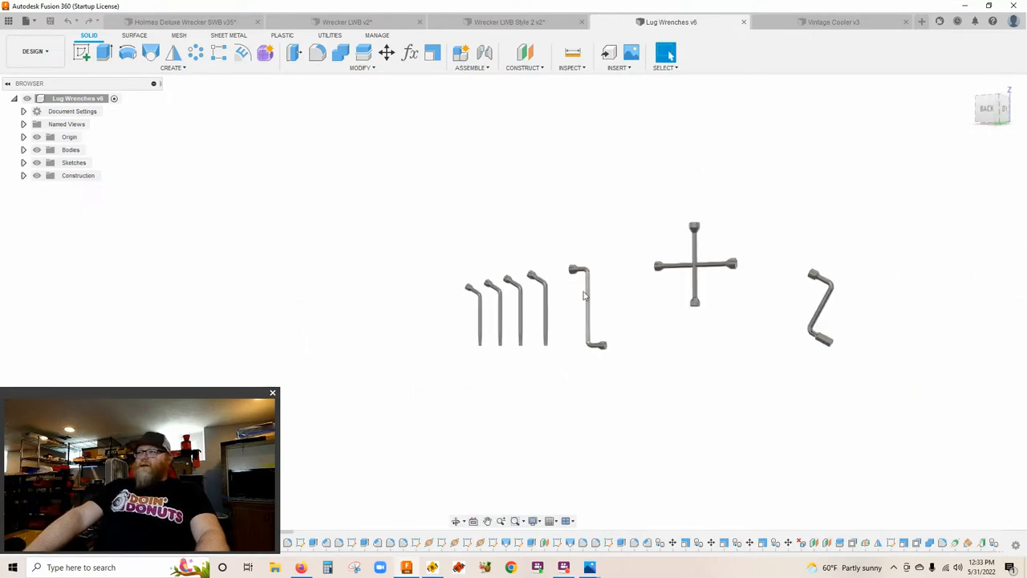
{"action": "left_click_drag", "start_coordinate": [621, 290], "coordinate": [586, 314]}
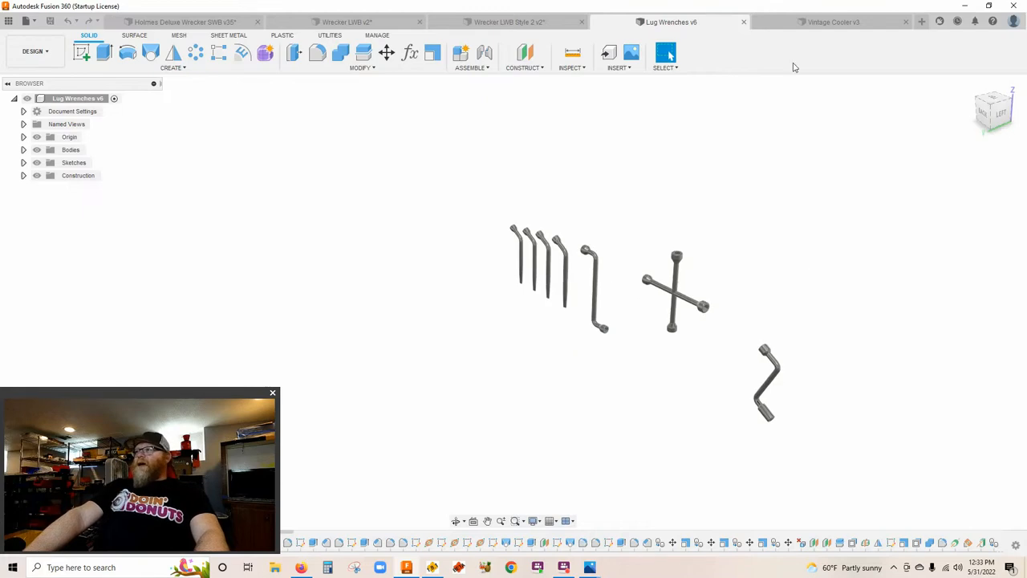
Switch to the Vintage Cooler v3 document and orbit to reveal its hollow underside.
{"action": "left_click", "coordinate": [821, 23]}
{"action": "scroll", "coordinate": [589, 335], "scroll_direction": "up", "scroll_amount": 2}
{"action": "scroll", "coordinate": [563, 364], "scroll_direction": "up", "scroll_amount": 2}
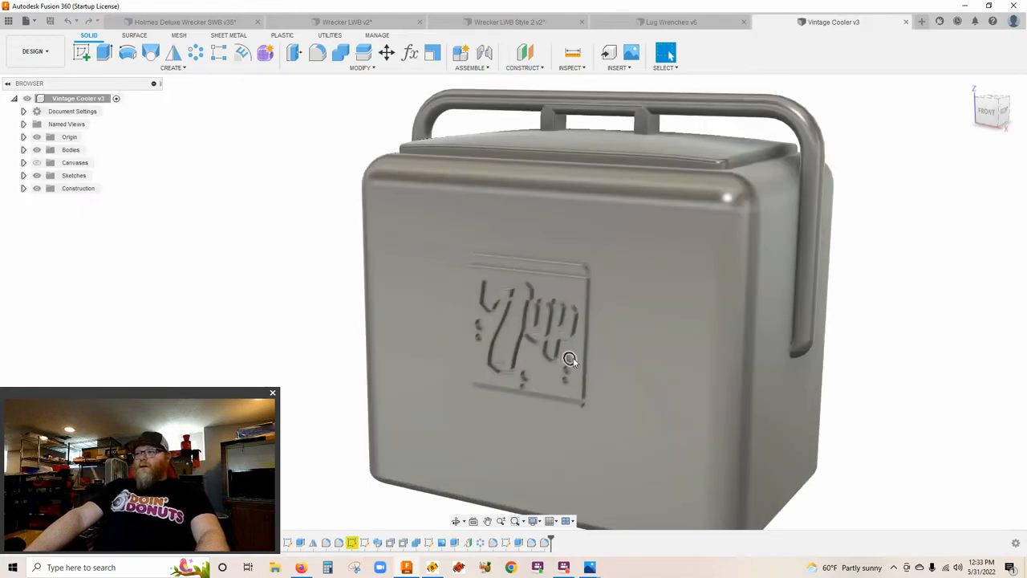
{"action": "left_click_drag", "start_coordinate": [564, 366], "coordinate": [731, 306]}
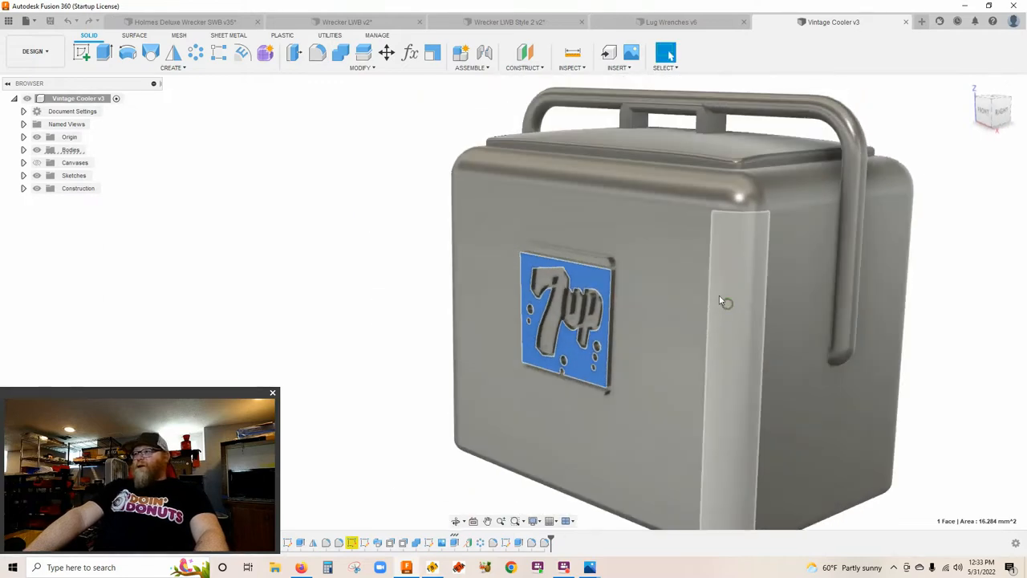
{"action": "scroll", "coordinate": [746, 325], "scroll_direction": "down", "scroll_amount": 2}
{"action": "scroll", "coordinate": [763, 344], "scroll_direction": "down", "scroll_amount": 1}
{"action": "scroll", "coordinate": [667, 310], "scroll_direction": "down", "scroll_amount": 1}
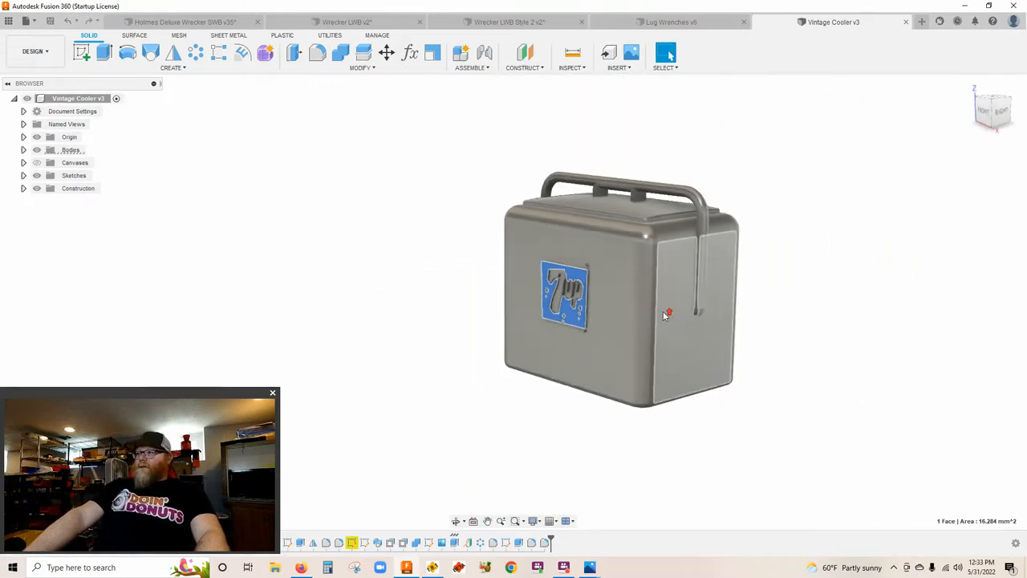
{"action": "scroll", "coordinate": [666, 317], "scroll_direction": "up", "scroll_amount": 1}
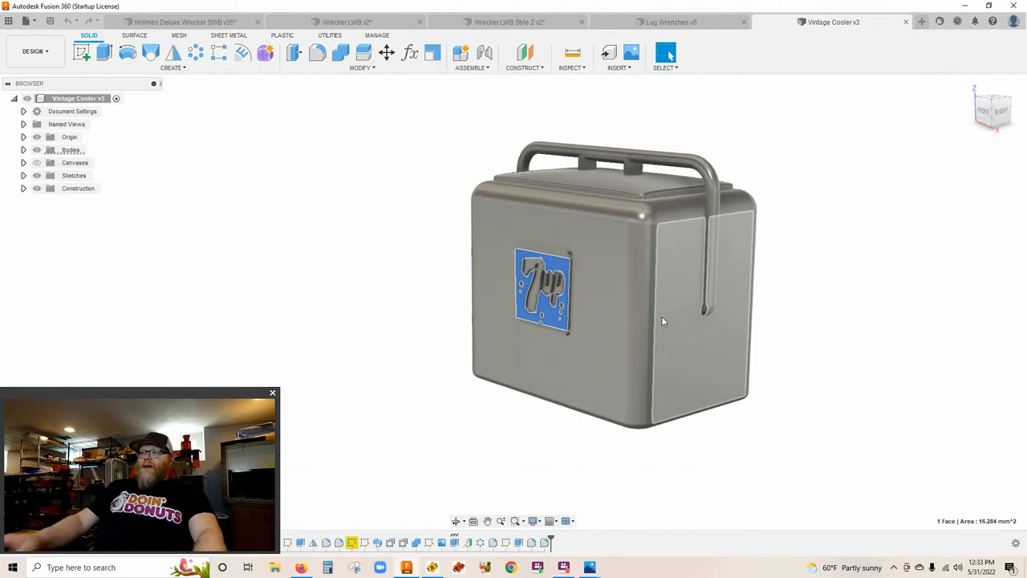
{"action": "scroll", "coordinate": [662, 304], "scroll_direction": "up", "scroll_amount": 2}
{"action": "scroll", "coordinate": [662, 304], "scroll_direction": "down", "scroll_amount": 3}
{"action": "mouse_move", "coordinate": [760, 315]}
{"action": "left_mouse_down"}
{"action": "mouse_move", "coordinate": [730, 282]}
{"action": "mouse_move", "coordinate": [687, 298]}
{"action": "left_mouse_up"}
{"action": "scroll", "coordinate": [678, 309], "scroll_direction": "up", "scroll_amount": 2}
{"action": "left_click_drag", "start_coordinate": [407, 336], "coordinate": [584, 347]}
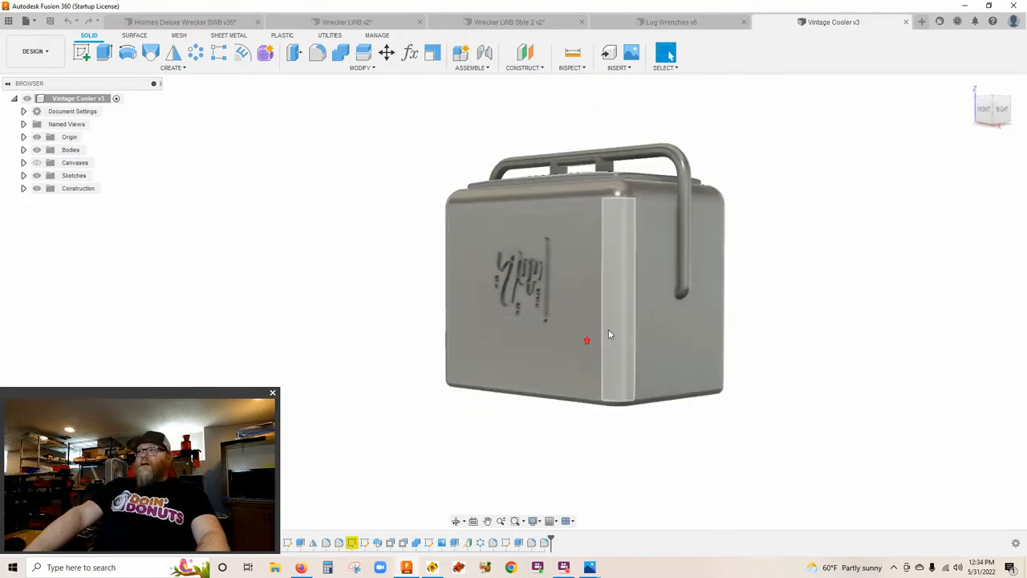